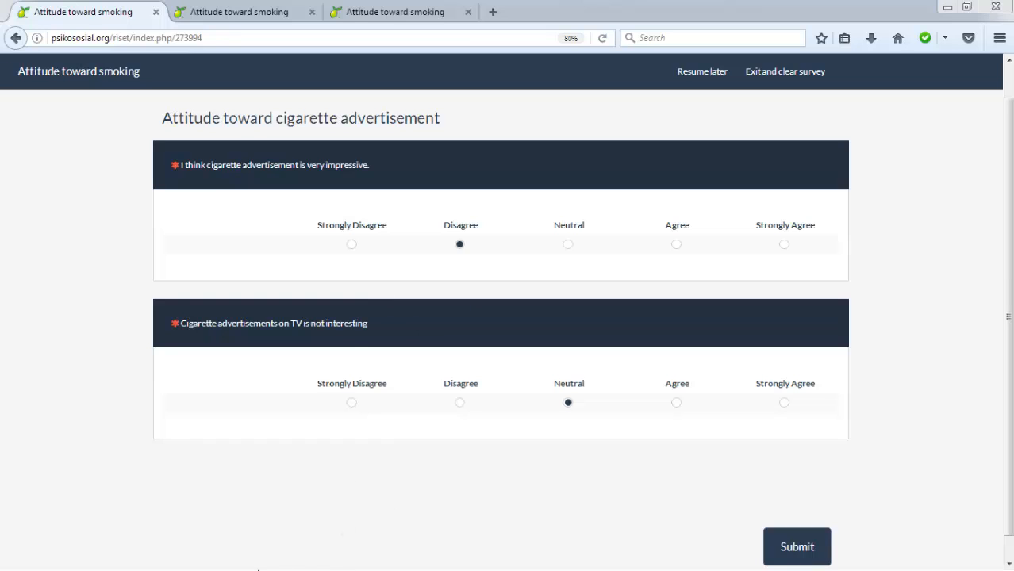
# Step: Switch to the LimeSurvey admin interface in Chrome and log out of the current account
pyautogui.moveTo(274, 562)
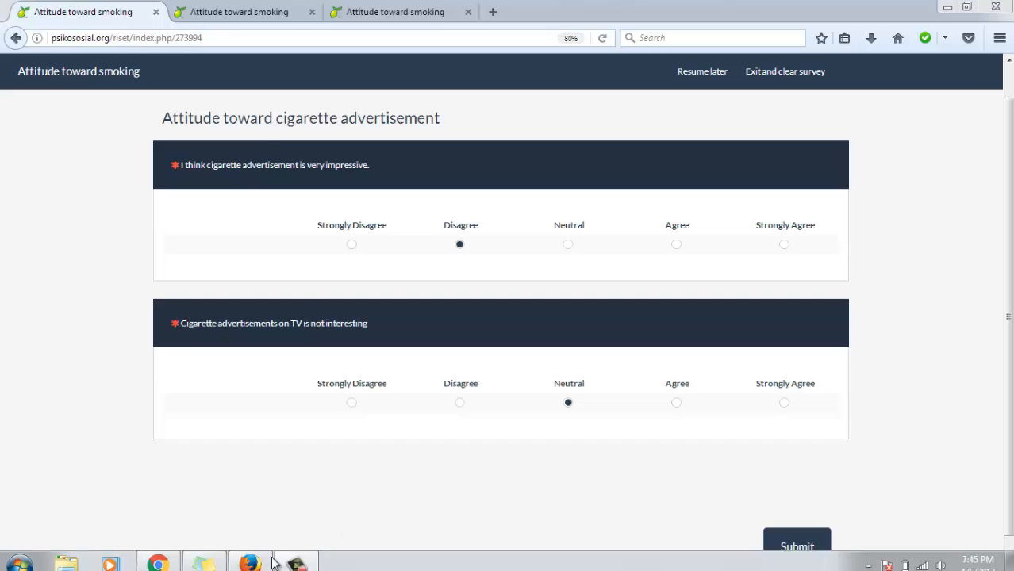
pyautogui.press('super')
pyautogui.click(173, 560)
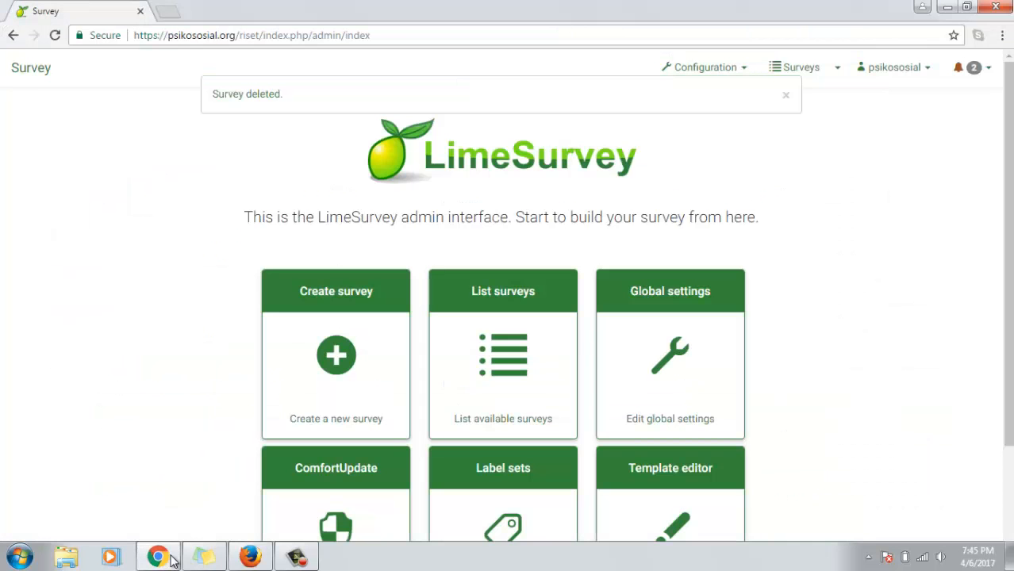
pyautogui.click(916, 83)
pyautogui.click(855, 136)
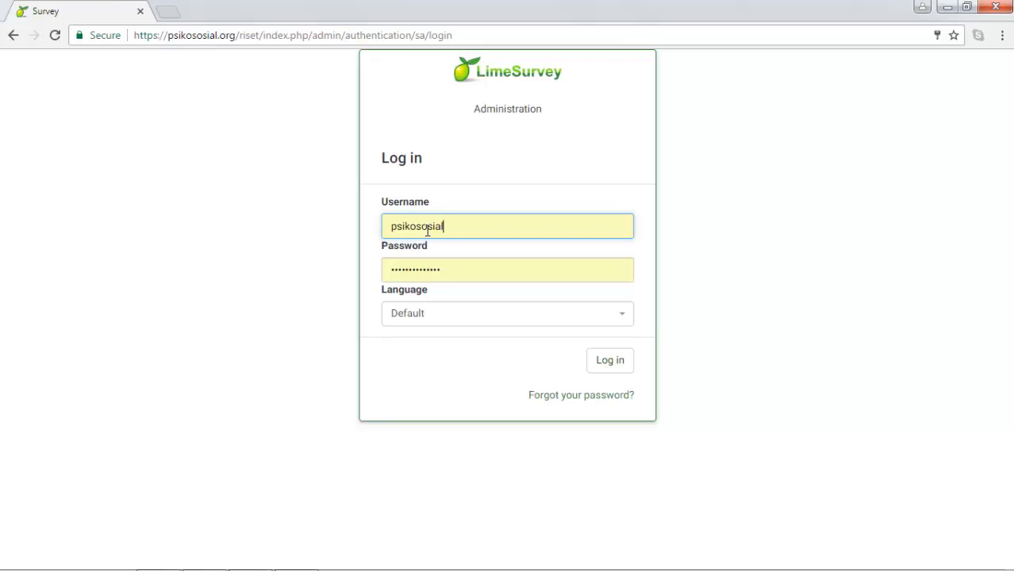
# Step: Log in to the administration with the prefilled credentials and start creating a new survey
pyautogui.click(613, 367)
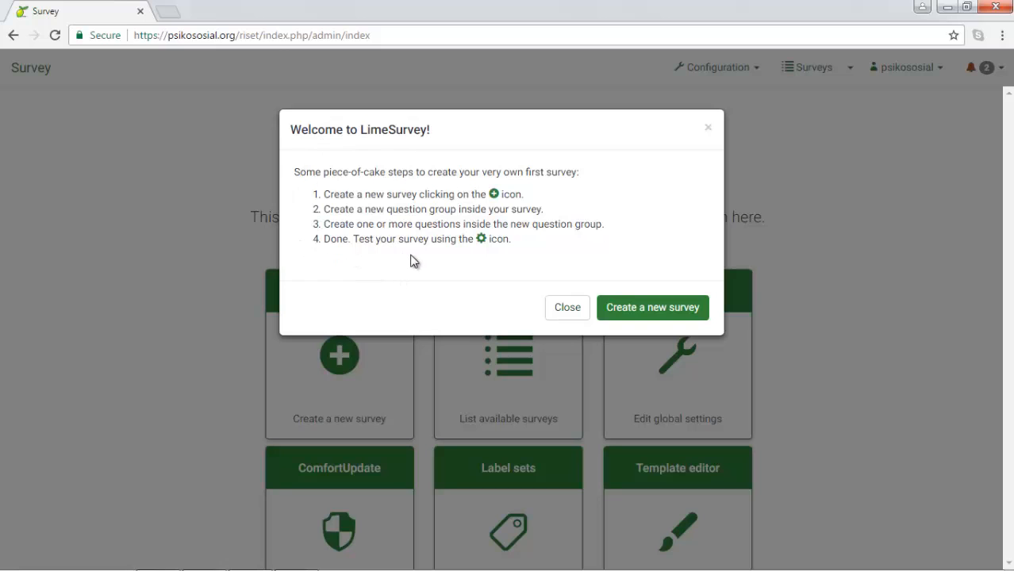
pyautogui.click(652, 317)
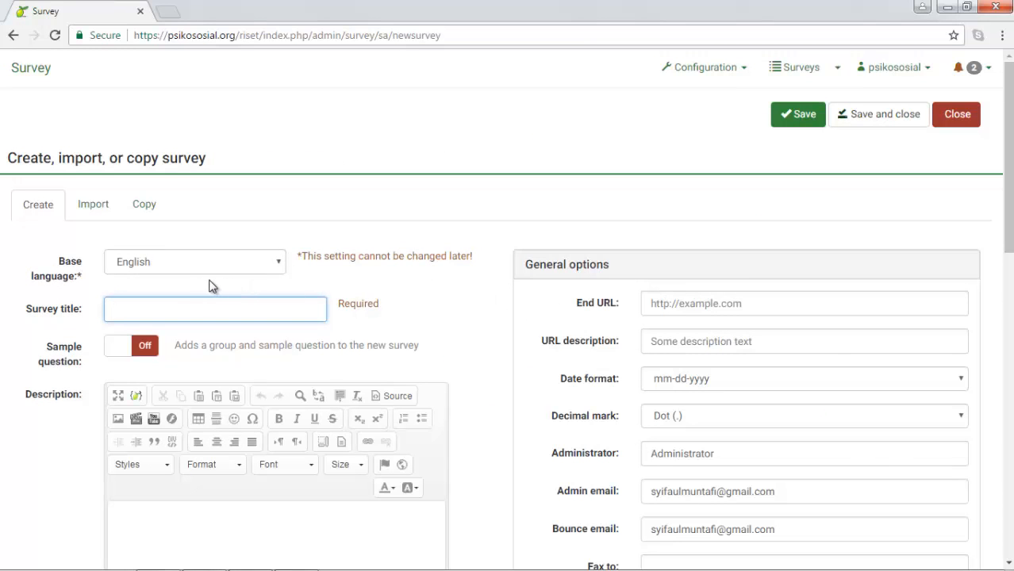
# Step: Set the base language to English and title the survey "Attitude towards Smoking"
pyautogui.click(269, 270)
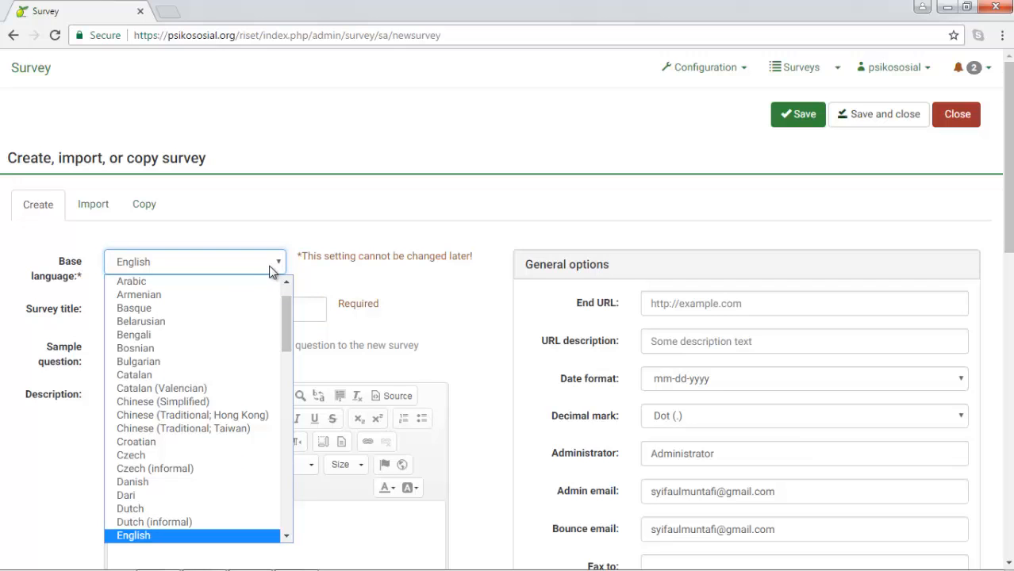
pyautogui.click(165, 538)
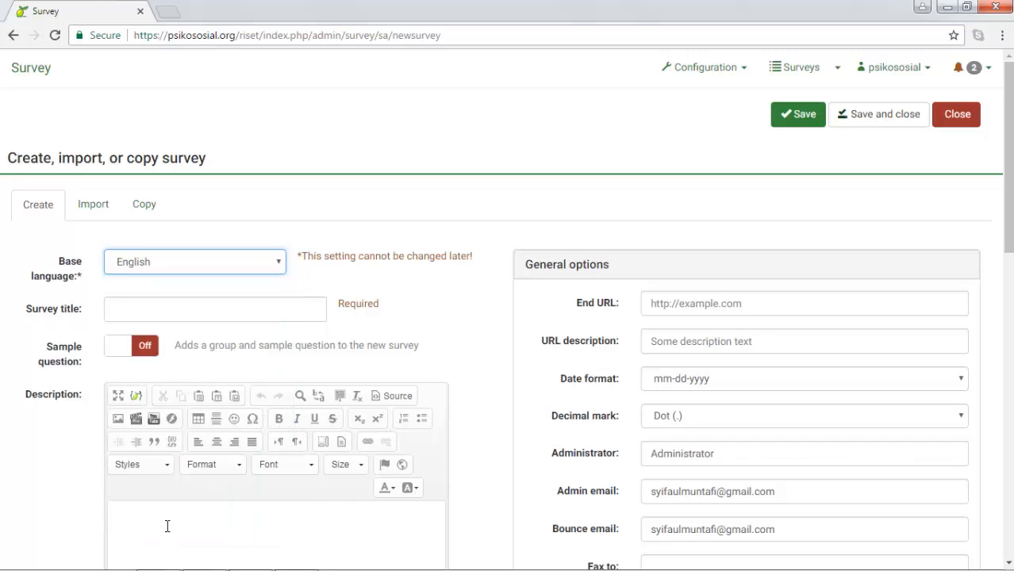
pyautogui.click(124, 308)
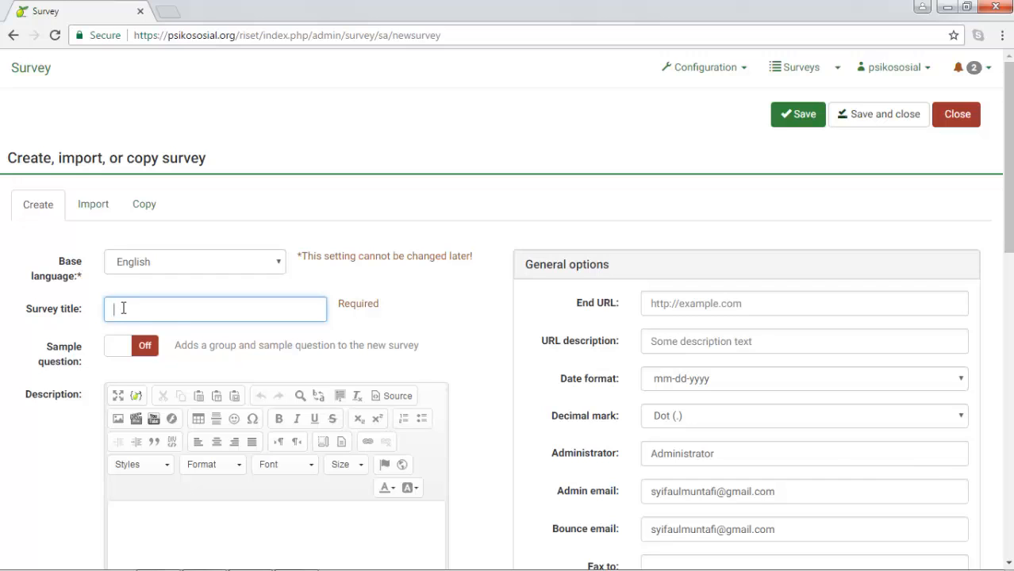
pyautogui.write('Attit')
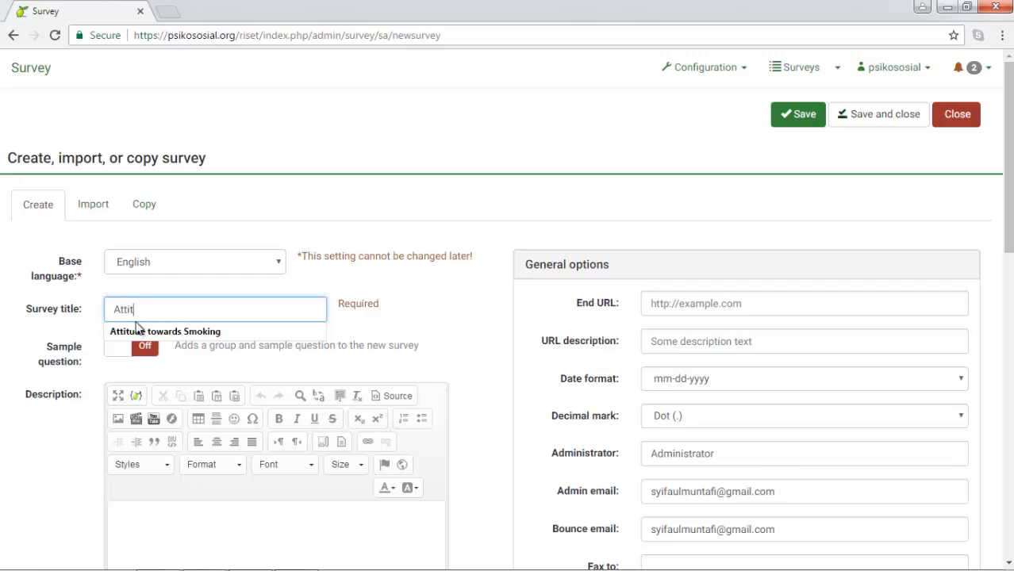
pyautogui.click(138, 333)
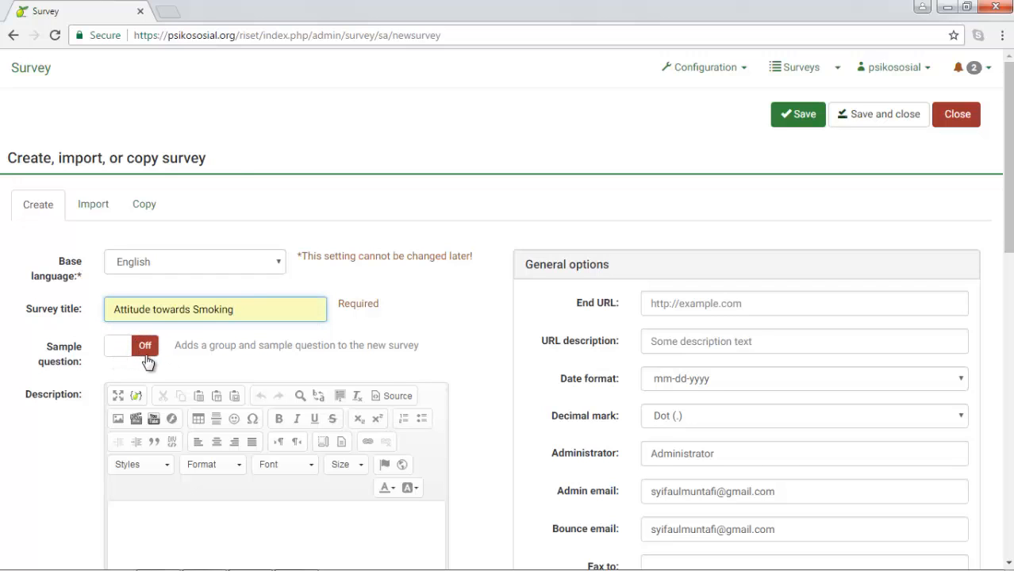
# Step: Begin the survey description with "Welcome to our survey. This survey will measure your attitude towards smoking."
pyautogui.click(154, 514)
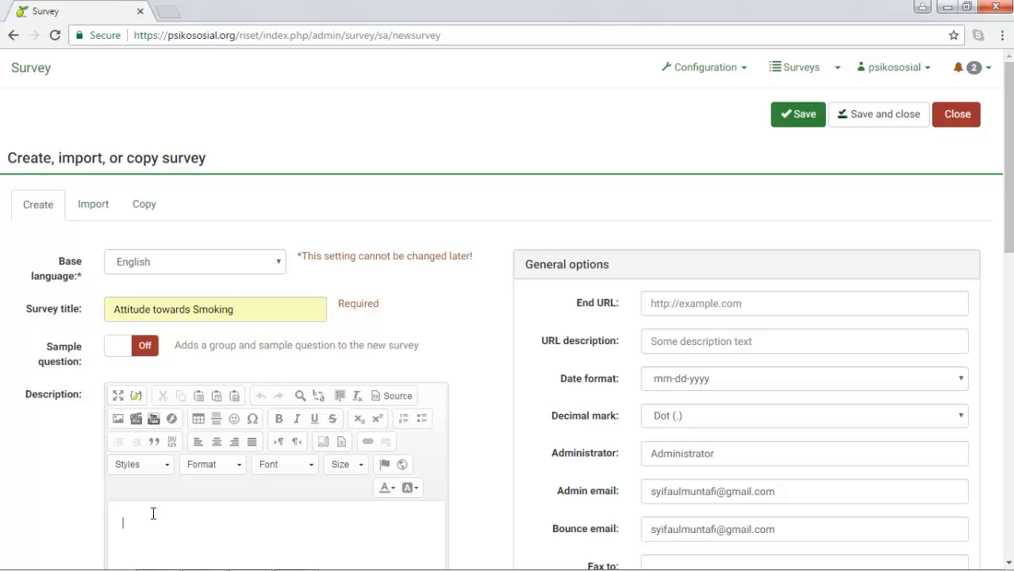
pyautogui.moveTo(1008, 184); pyautogui.dragTo(1008, 230)
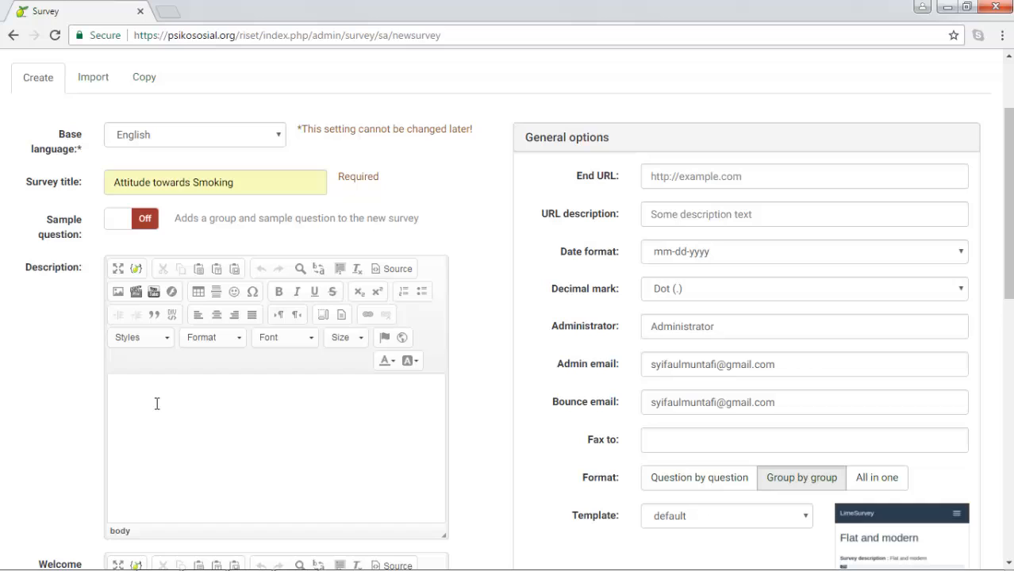
pyautogui.write('Welcome to our survey. This surv')
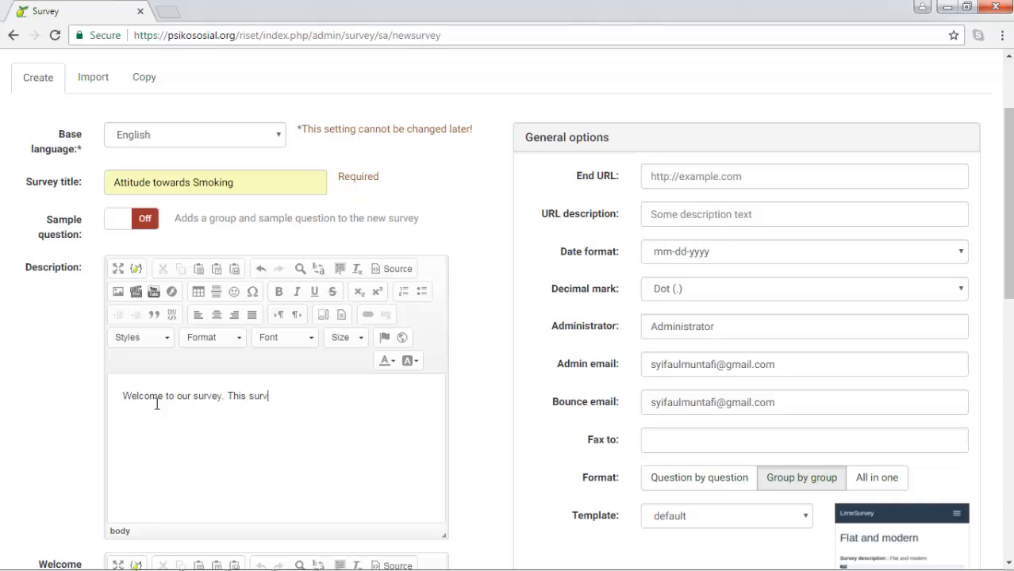
pyautogui.write('ey will measure your attit')
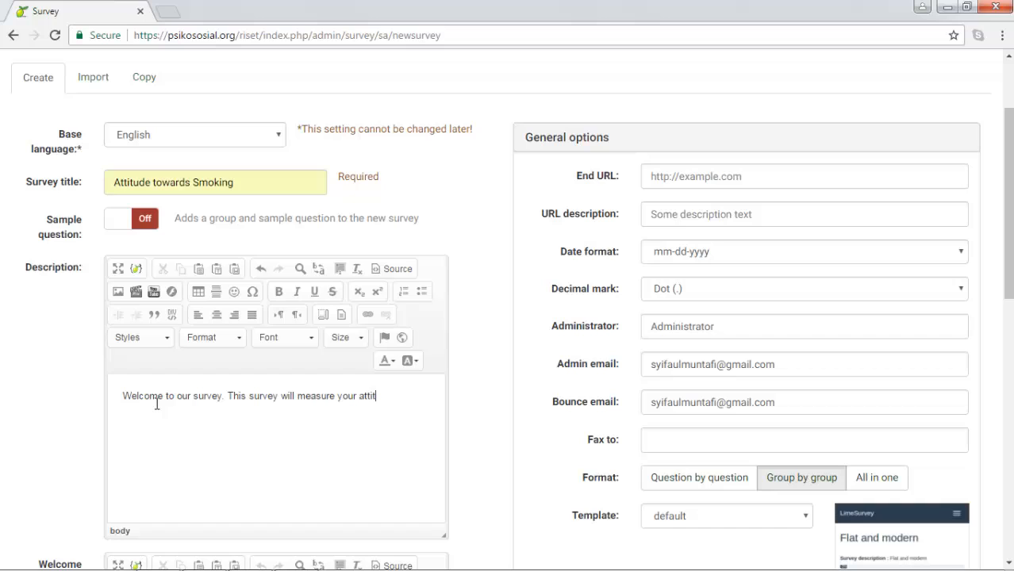
pyautogui.write('u')
pyautogui.write('de ')
pyautogui.write('towards ')
pyautogui.write('ci')
pyautogui.press('BackSpace')
pyautogui.press('BackSpace')
pyautogui.write('ciga')
pyautogui.press('BackSpace')
pyautogui.press('BackSpace')
pyautogui.press('BackSpace')
pyautogui.press('BackSpace')
pyautogui.write('smoking: ')
# Step: Add the sentence "This survey will take about 10 minutes." to the end of the description's first paragraph
pyautogui.write('This so')
pyautogui.press('BackSpace')
pyautogui.write('u')
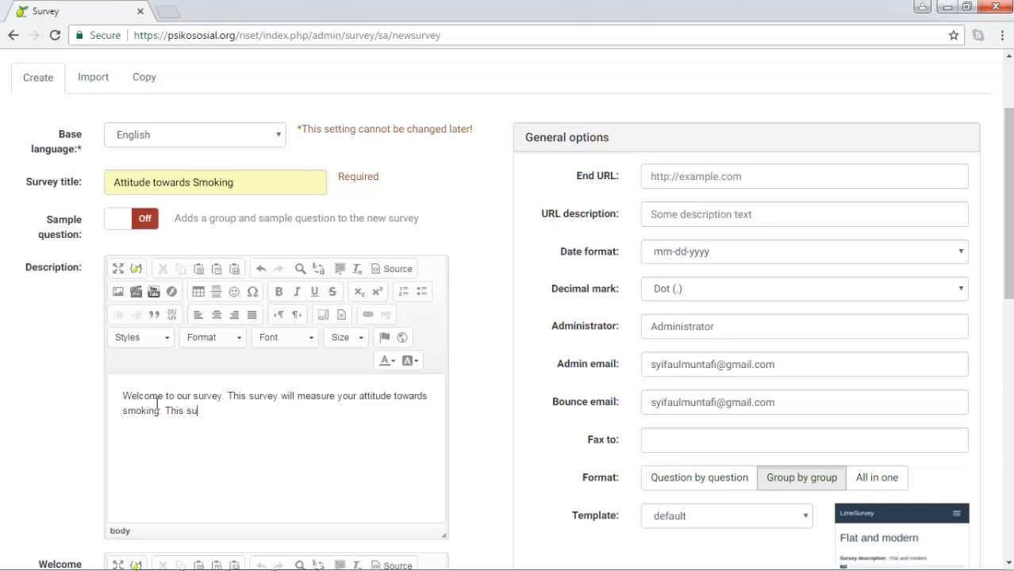
pyautogui.write('rvey will take about 10 mi')
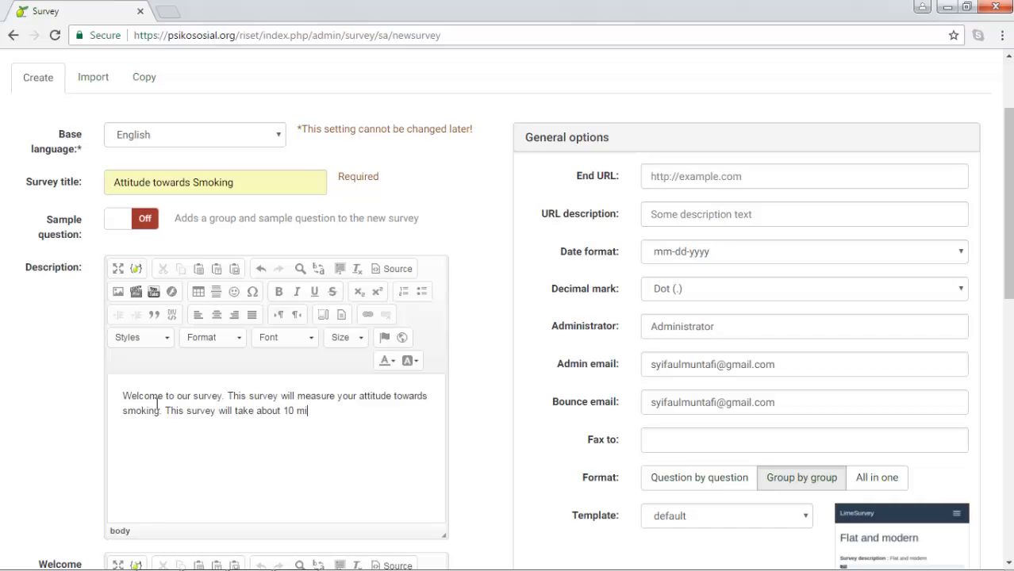
pyautogui.write('nutes.')
# Step: Add a second description paragraph reading "By clicking next button means that you voluntarily agree to participate."
pyautogui.press('Return')
pyautogui.write('B')
pyautogui.press('BackSpace')
pyautogui.write('By c')
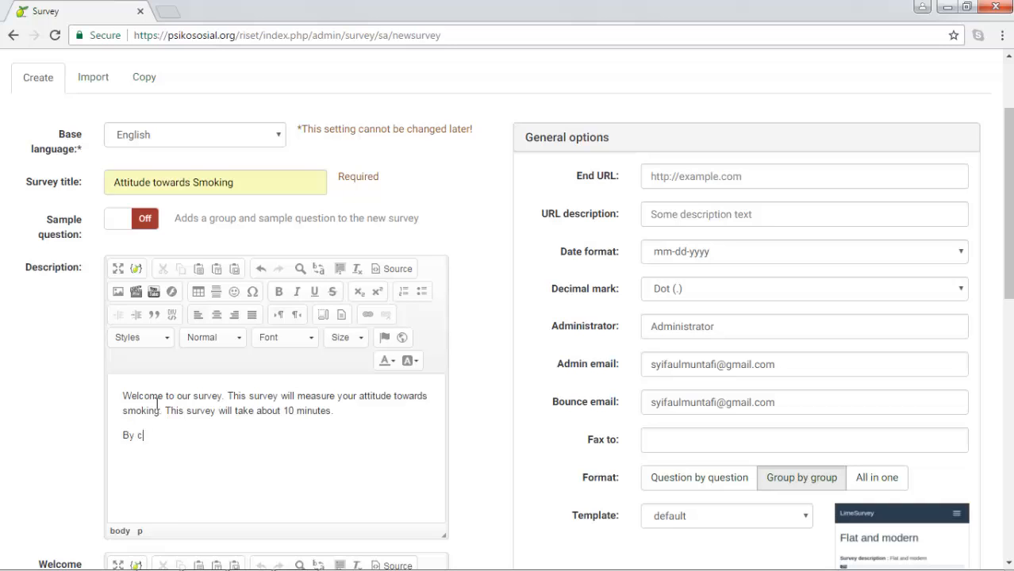
pyautogui.write('licking next button means ')
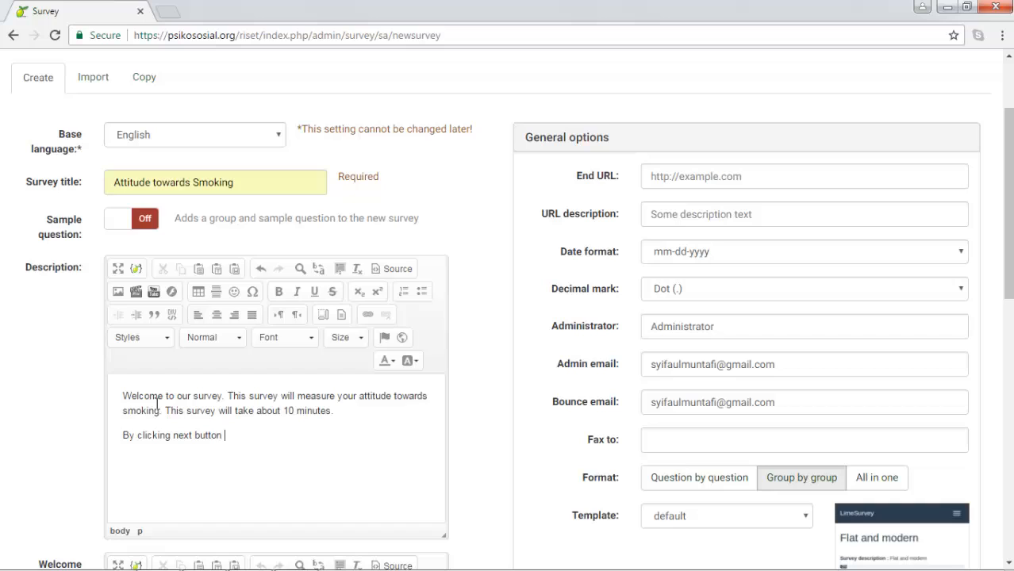
pyautogui.write('that you agree')
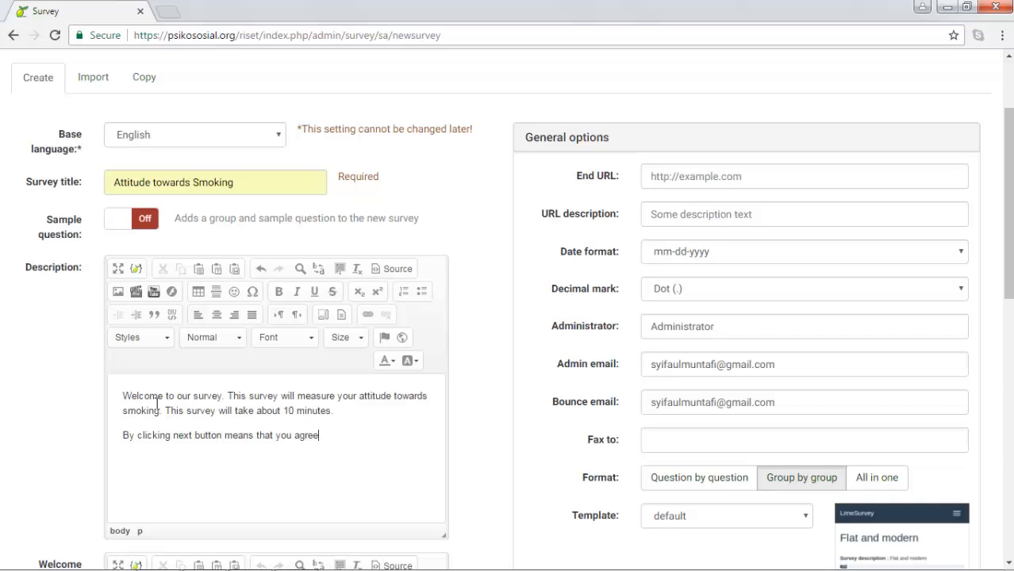
pyautogui.hotkey('ctrl', 'Left')
pyautogui.hotkey('ctrl', 'Right')
pyautogui.hotkey('ctrl', 'Left')
pyautogui.write('you')
pyautogui.press('BackSpace')
pyautogui.press('BackSpace')
pyautogui.press('BackSpace')
pyautogui.write('volunta')
pyautogui.write('rily agree to particip')
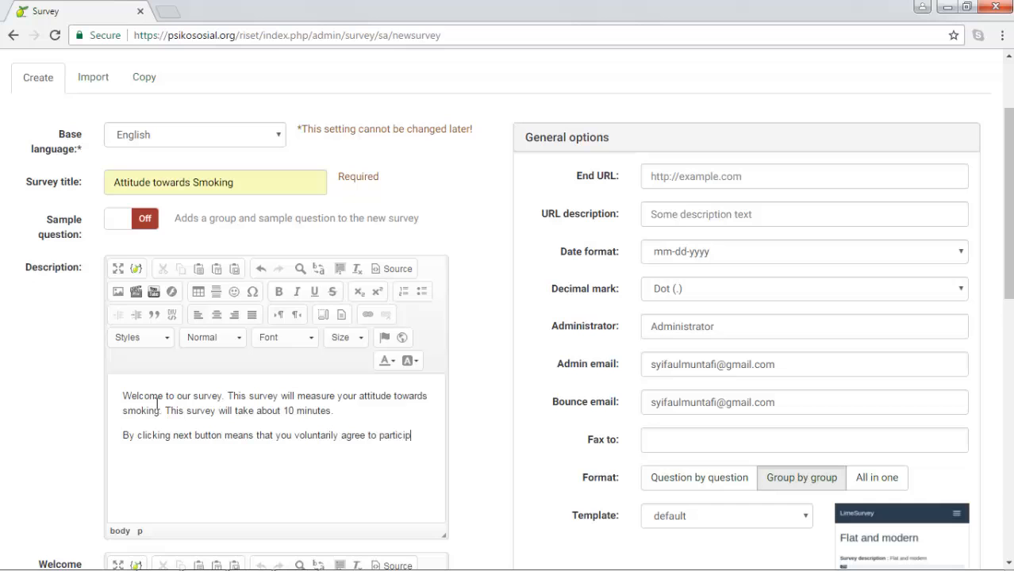
pyautogui.write('ate.')
# Step: Examine the welcome message and end message fields and the format setting in the general options
pyautogui.scroll(-1, 196, 424)
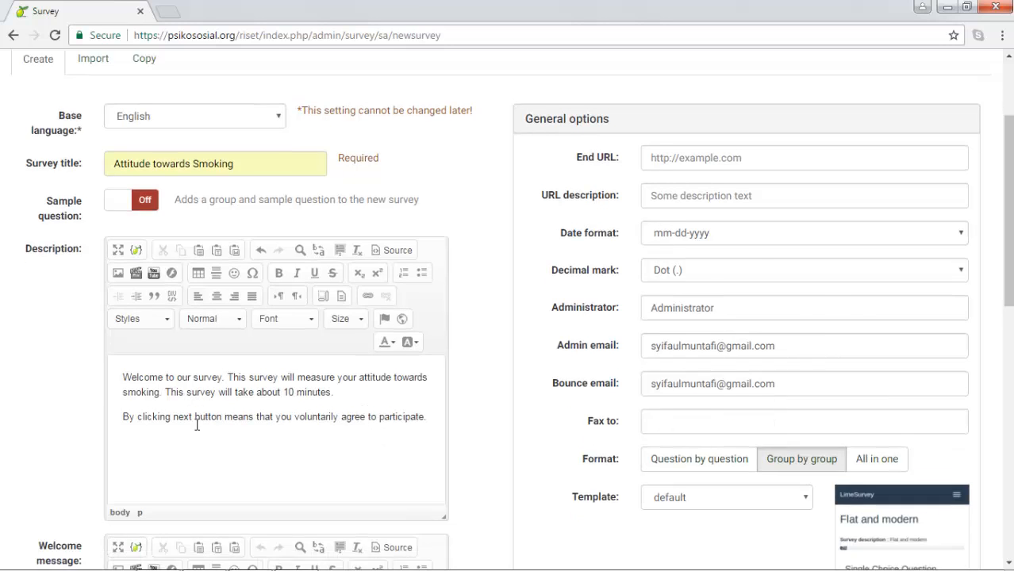
pyautogui.scroll(-3, 175, 494)
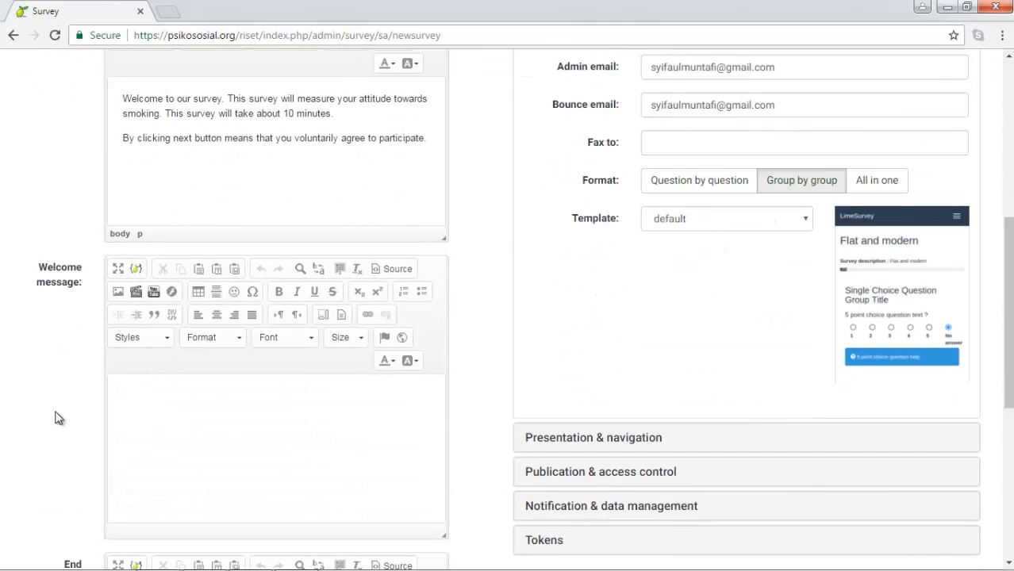
pyautogui.scroll(-2, 137, 469)
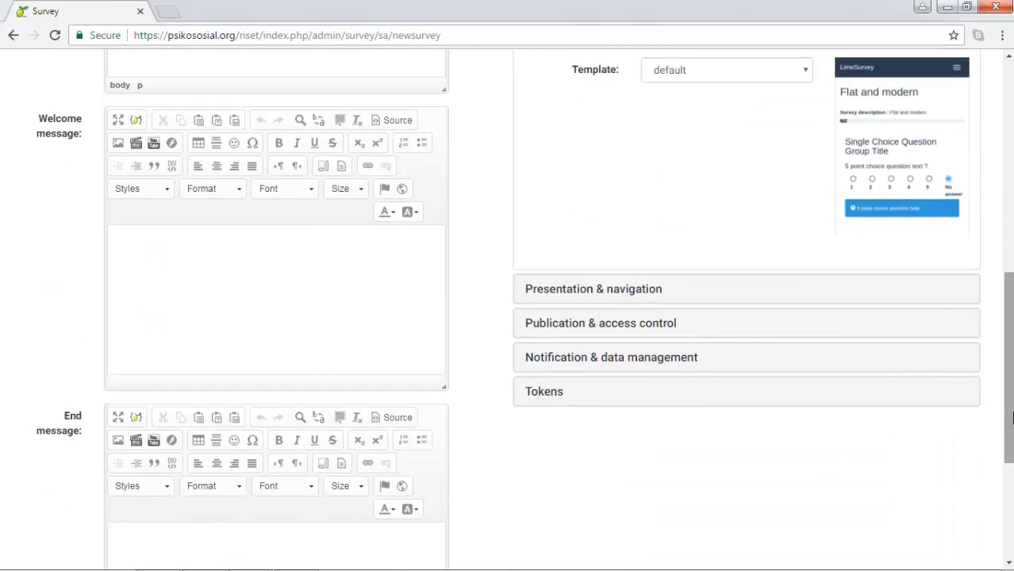
pyautogui.moveTo(1010, 357); pyautogui.dragTo(1010, 265)
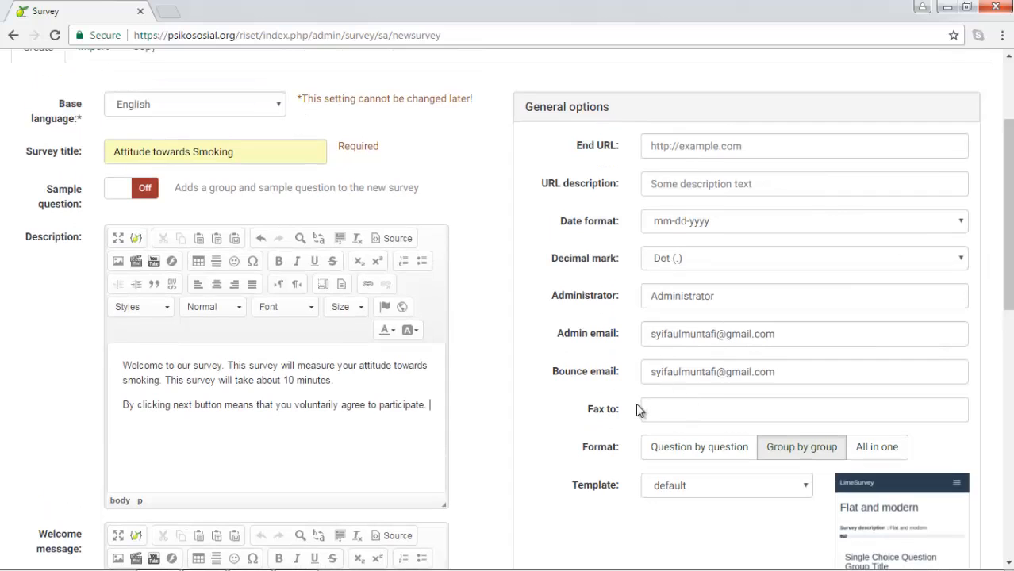
pyautogui.moveTo(587, 448); pyautogui.dragTo(580, 450)
pyautogui.click(583, 448)
pyautogui.moveTo(594, 447); pyautogui.dragTo(621, 448)
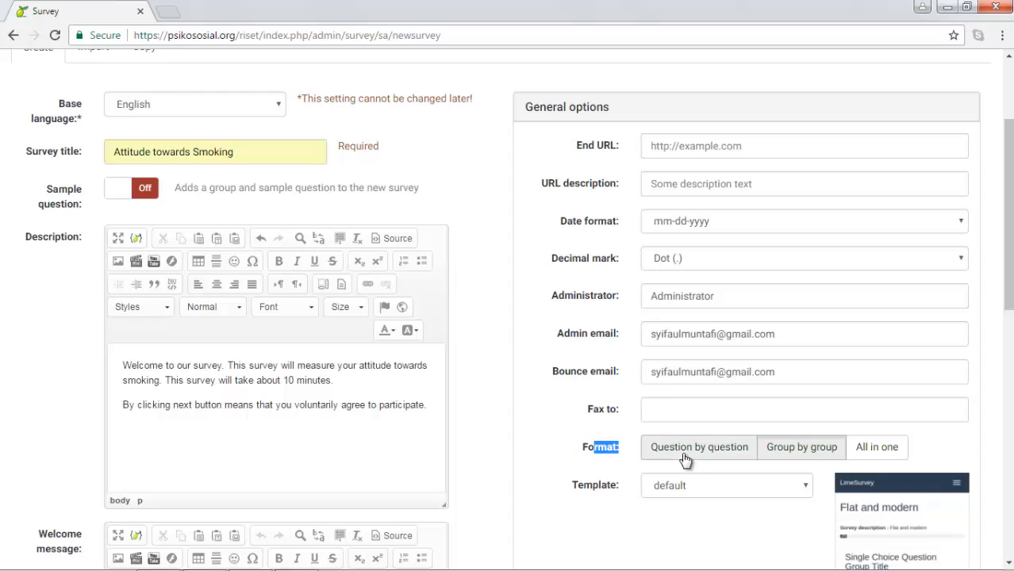
pyautogui.click(639, 456)
# Step: Try the Question by question, Group by group and All in one survey formats in turn
pyautogui.moveTo(1009, 307); pyautogui.dragTo(1011, 358)
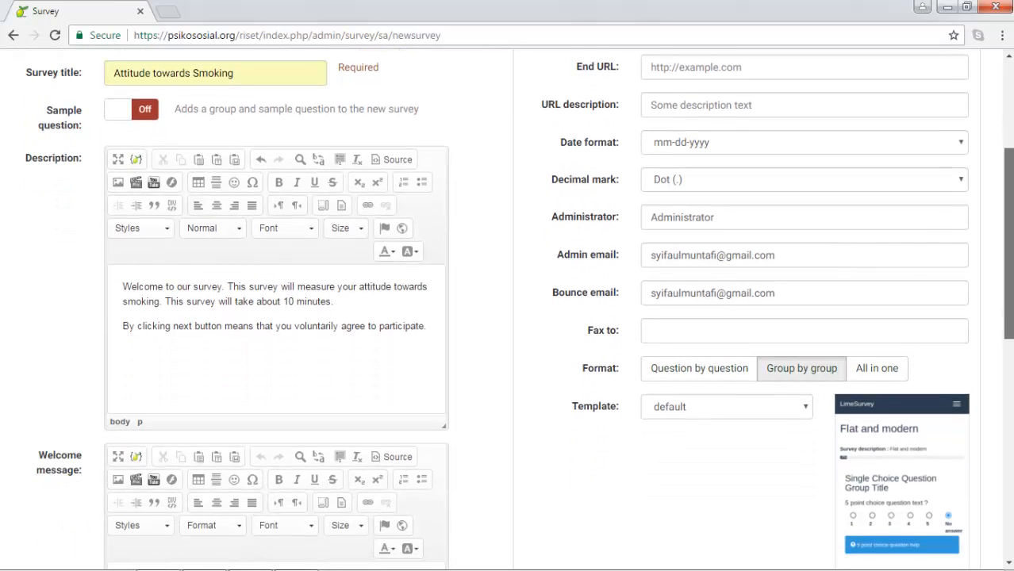
pyautogui.click(690, 373)
pyautogui.click(690, 373)
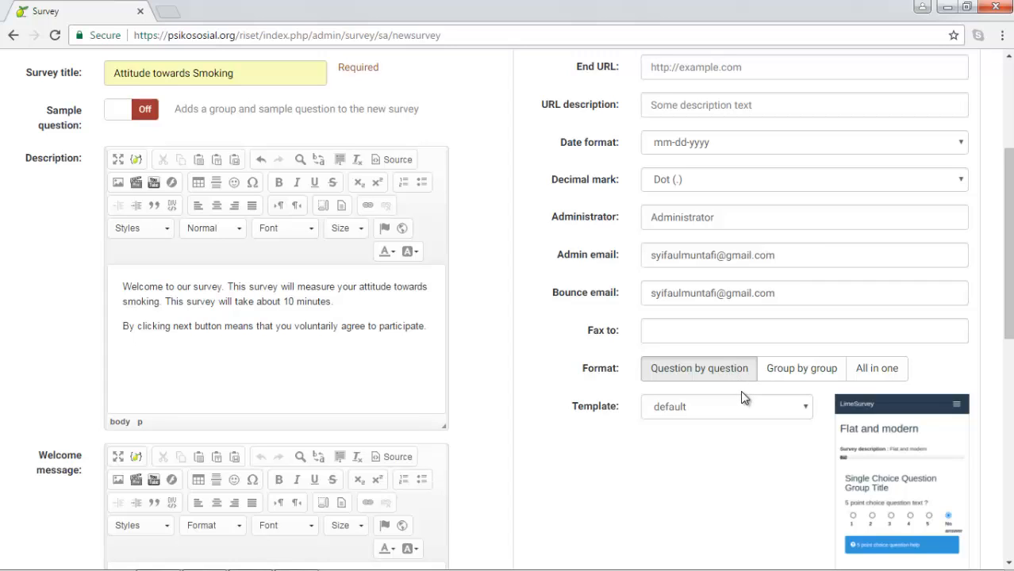
pyautogui.click(799, 381)
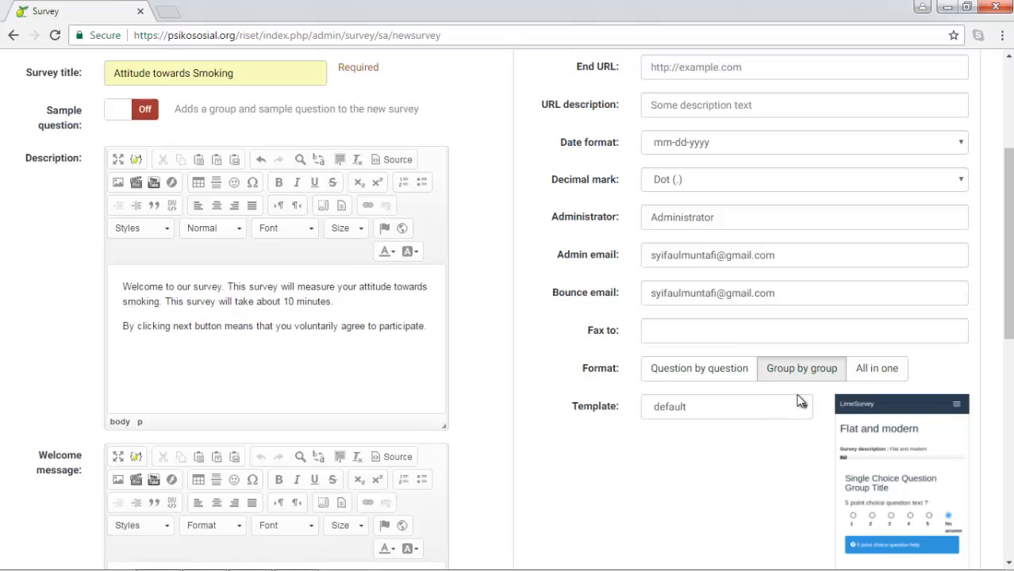
pyautogui.click(875, 374)
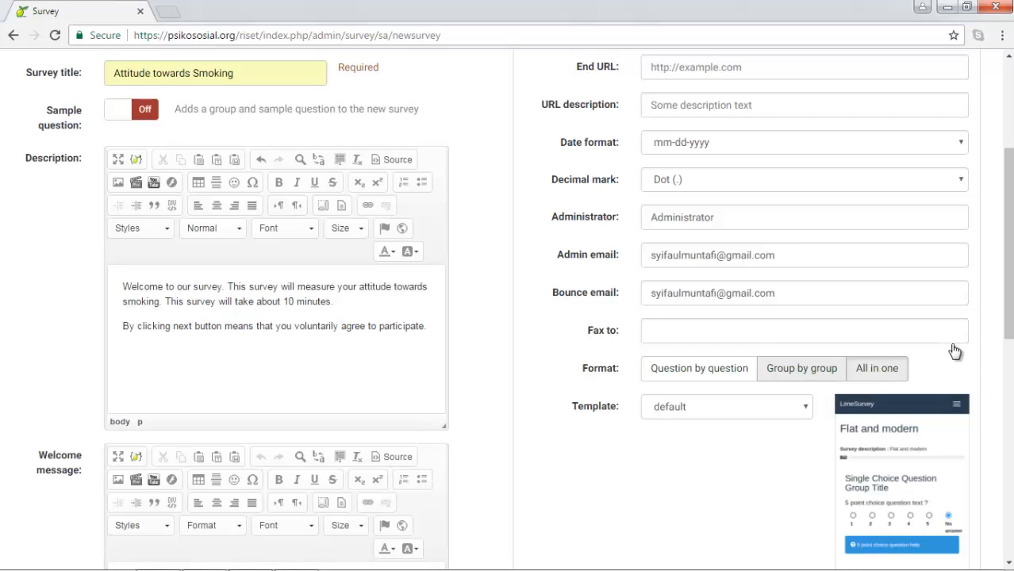
pyautogui.moveTo(1009, 314); pyautogui.dragTo(1009, 325)
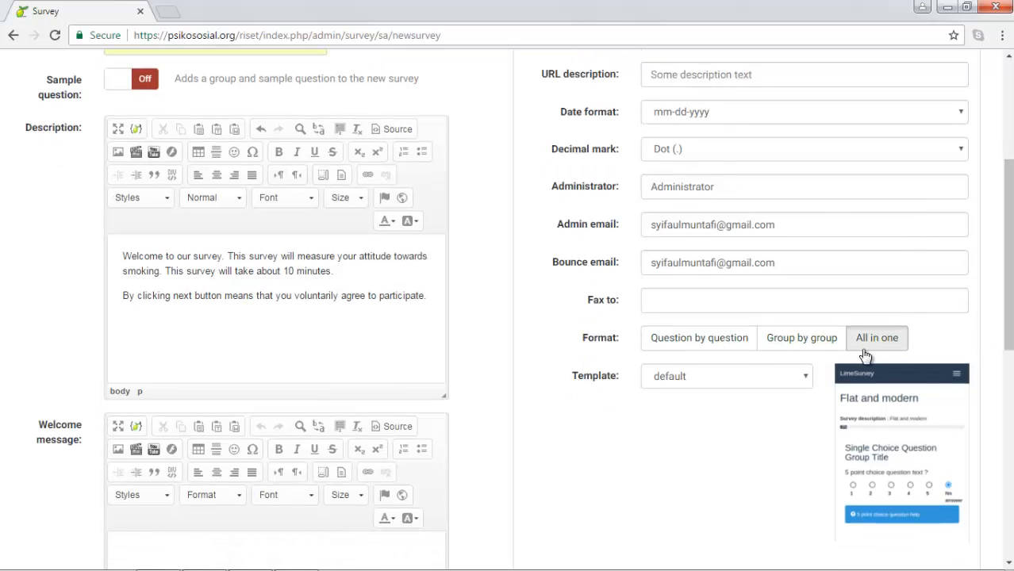
# Step: Set the survey format to Group by group and choose the default template
pyautogui.click(787, 349)
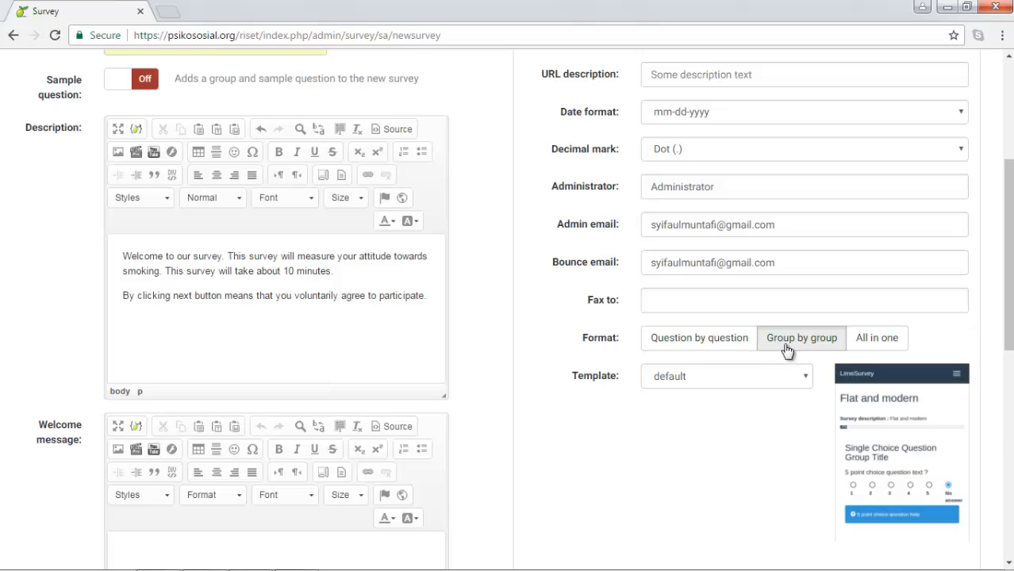
pyautogui.click(801, 384)
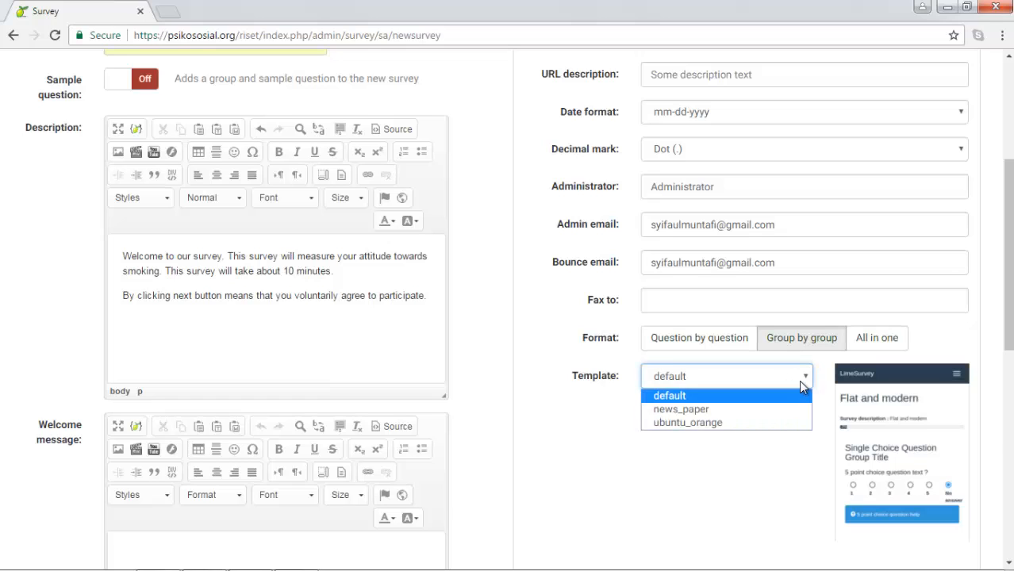
pyautogui.click(675, 396)
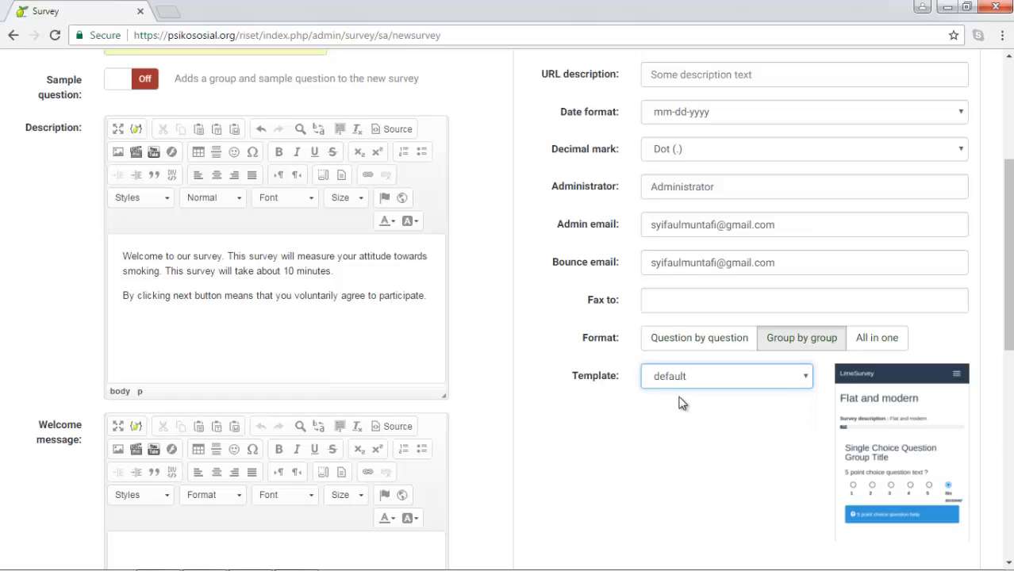
pyautogui.scroll(-1, 1007, 285)
pyautogui.scroll(-6, 1008, 286)
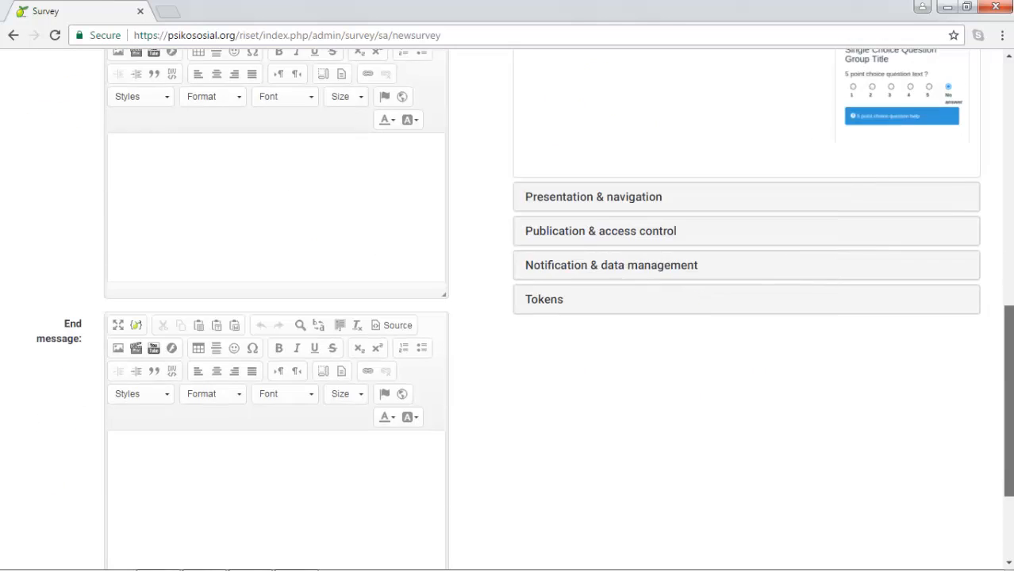
pyautogui.scroll(3, 1008, 286)
pyautogui.scroll(9, 1008, 285)
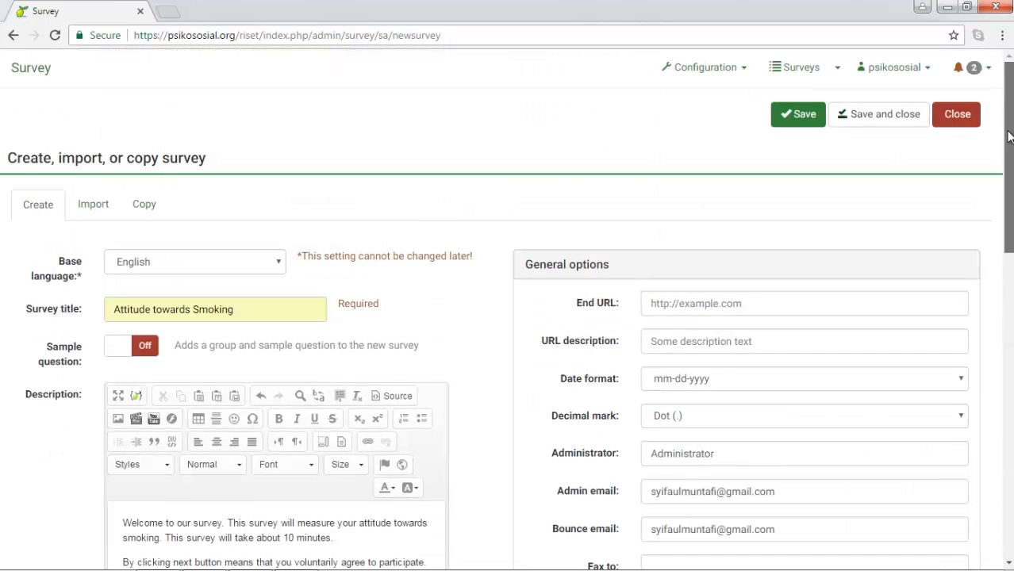
# Step: Save the new survey and start adding a question group to it
pyautogui.click(797, 119)
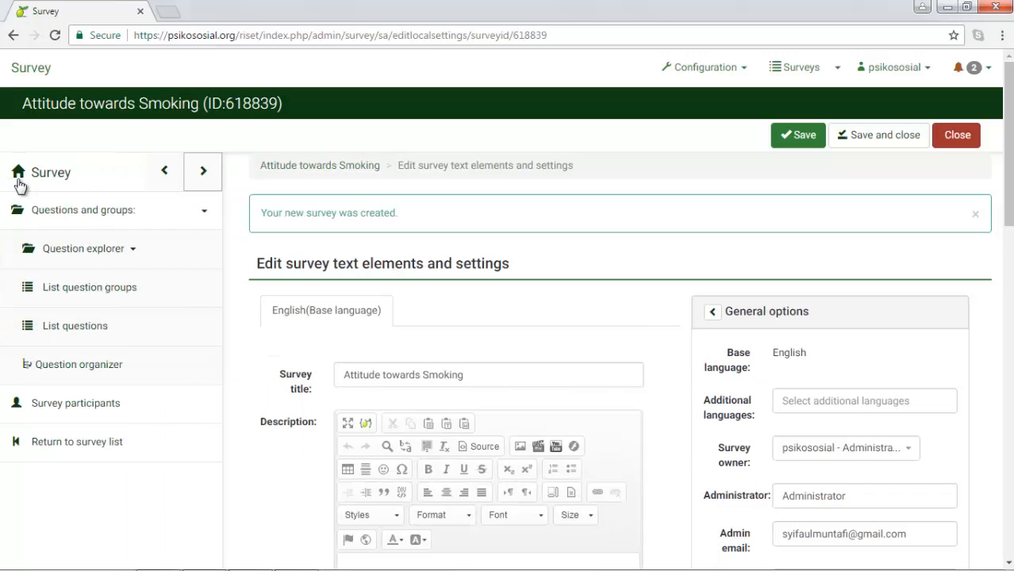
pyautogui.click(92, 298)
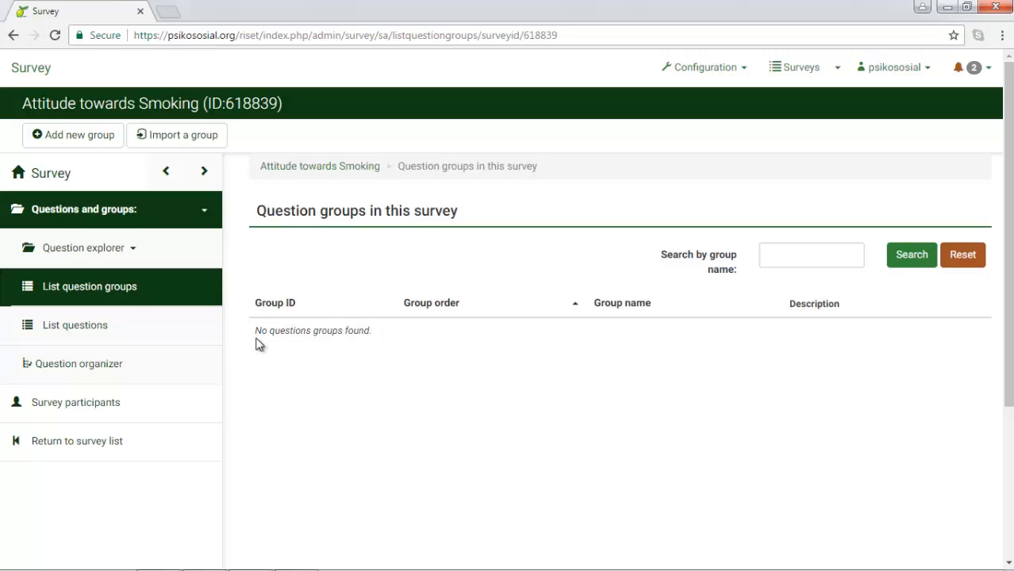
pyautogui.click(88, 141)
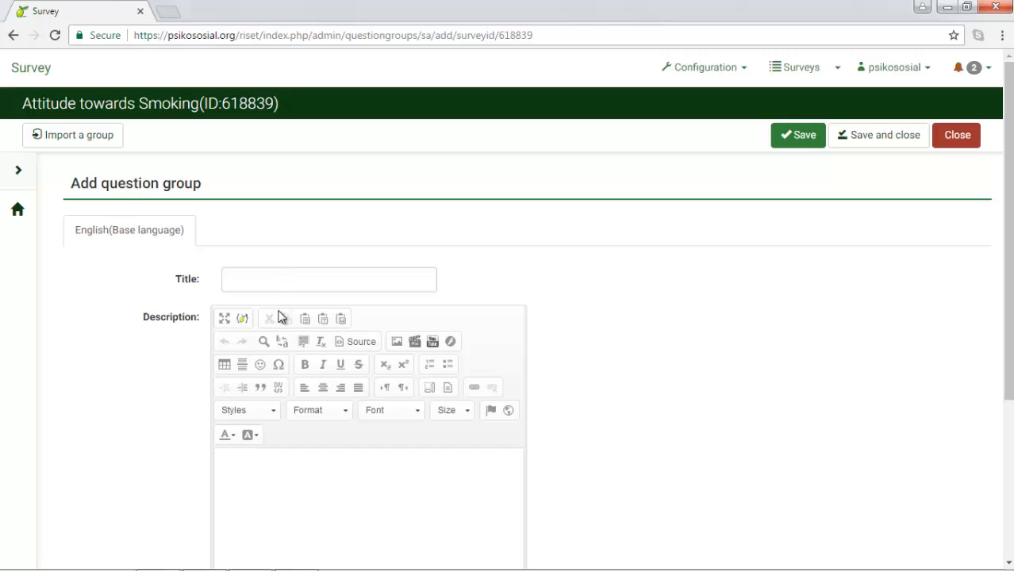
# Step: Title the question group "Attitude towards cigarette advertisements"
pyautogui.click(251, 276)
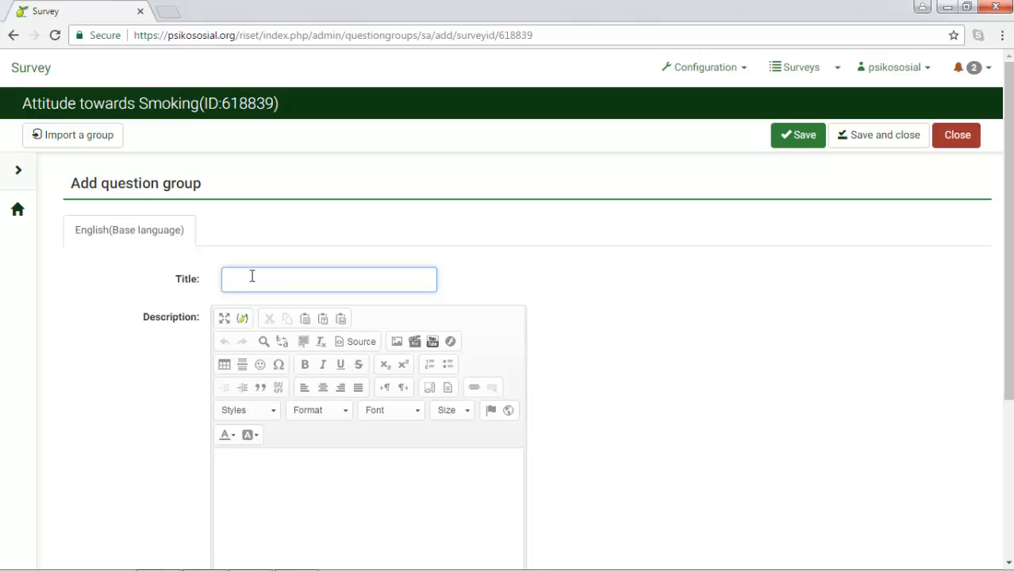
pyautogui.write('A')
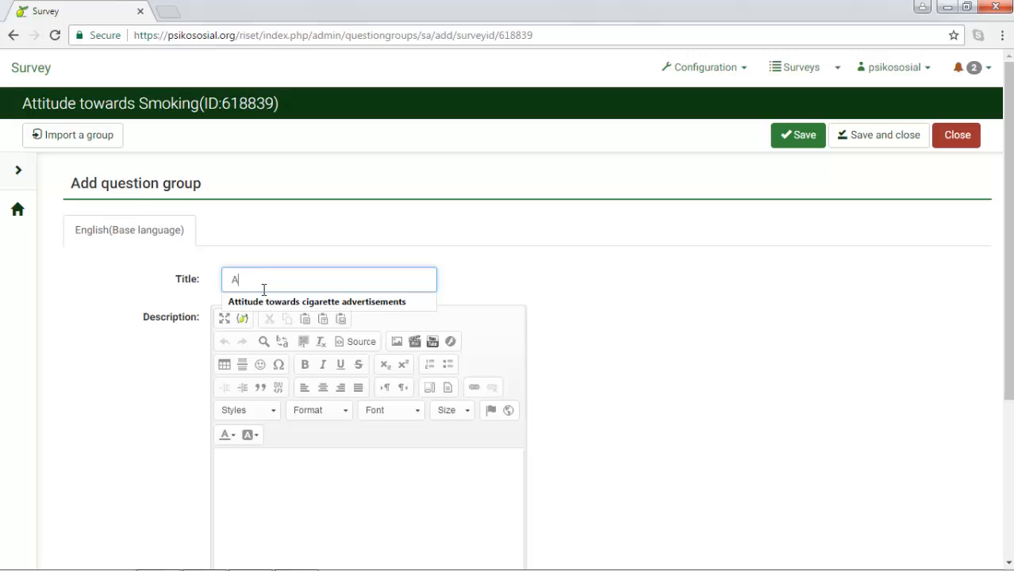
pyautogui.click(291, 305)
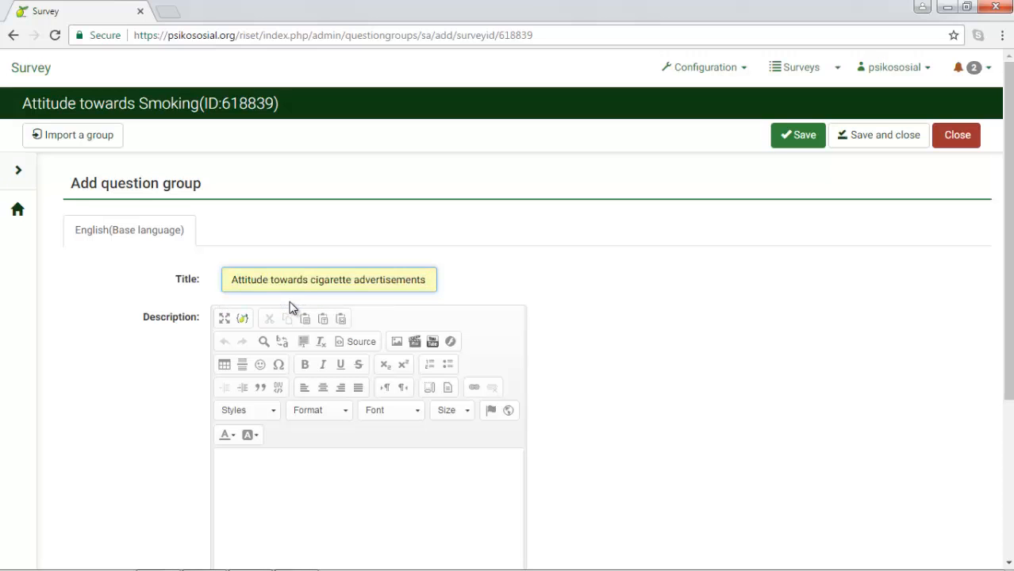
# Step: Begin the question group's description with "Please indicate how much you agree with the following items"
pyautogui.scroll(-2, 254, 416)
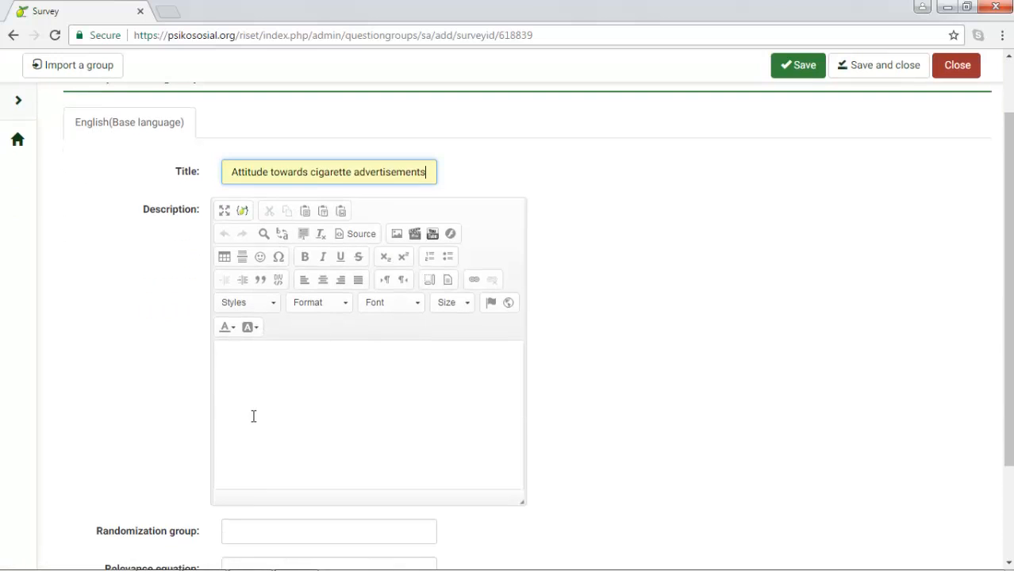
pyautogui.click(241, 353)
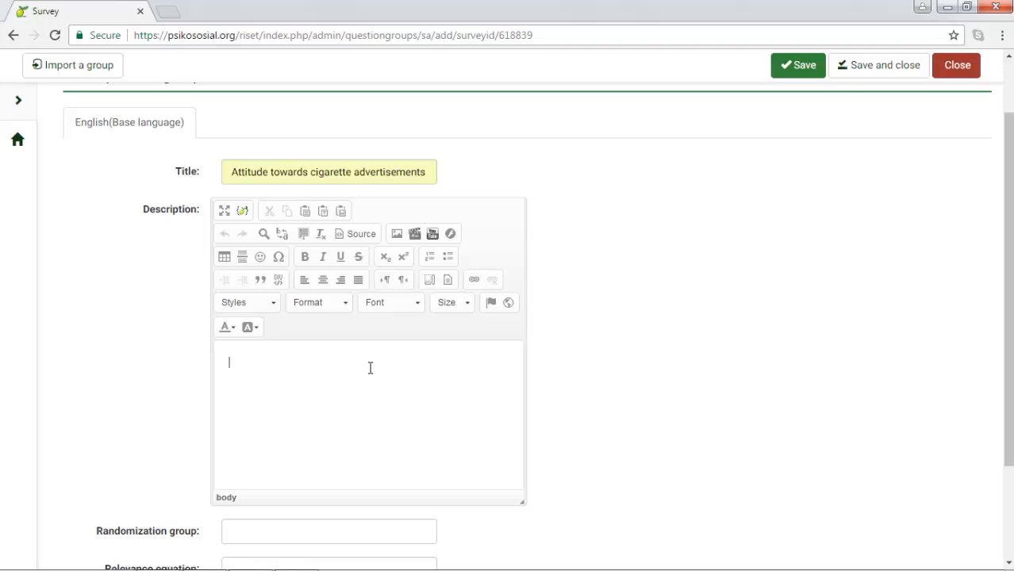
pyautogui.write('Please indicate how much ')
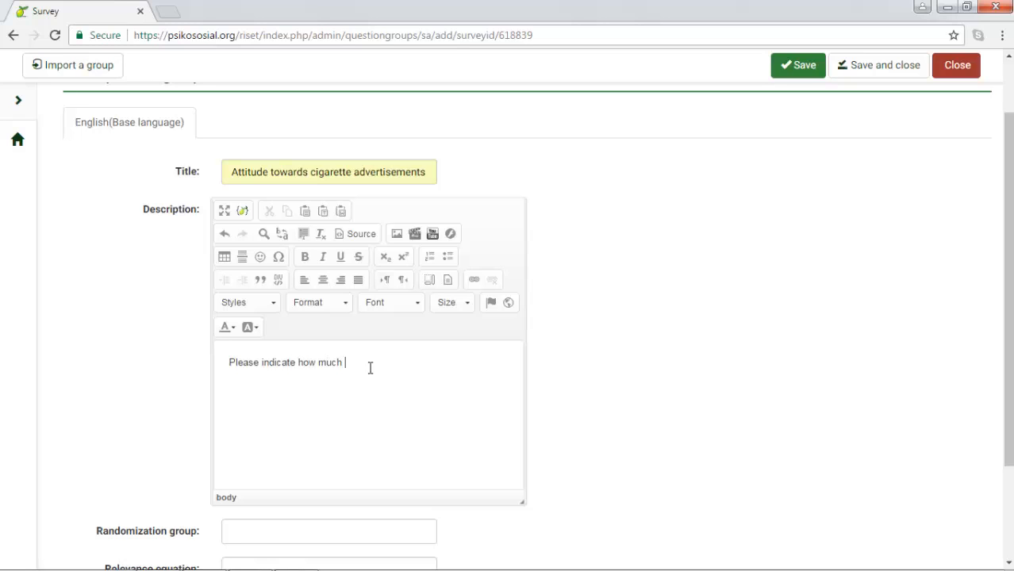
pyautogui.write('you agree with the following ')
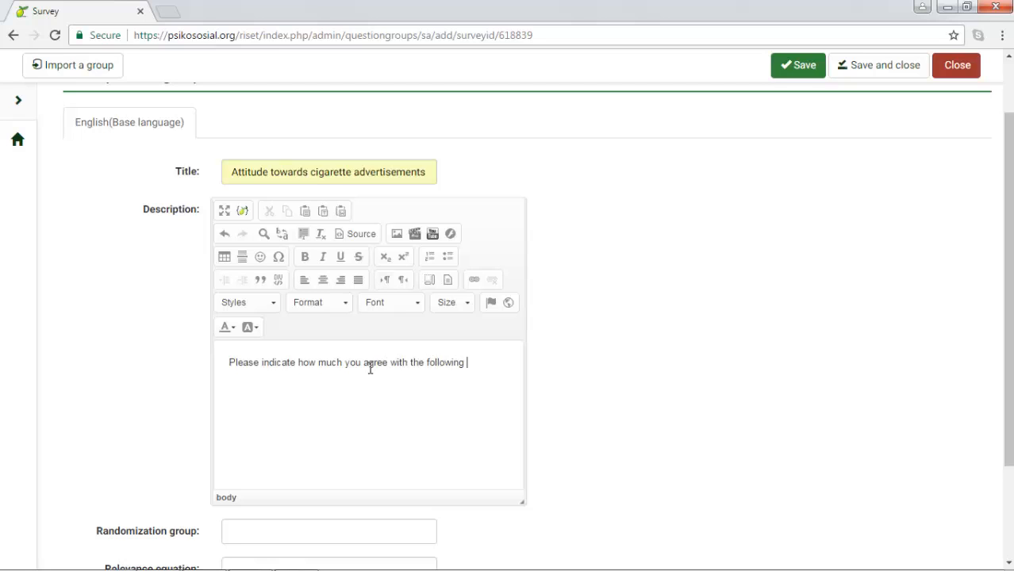
pyautogui.write('items')
# Step: Continue the group description with ". Strongly disagree means that the question is not appropriate at all with"
pyautogui.write('. Strongly disafre')
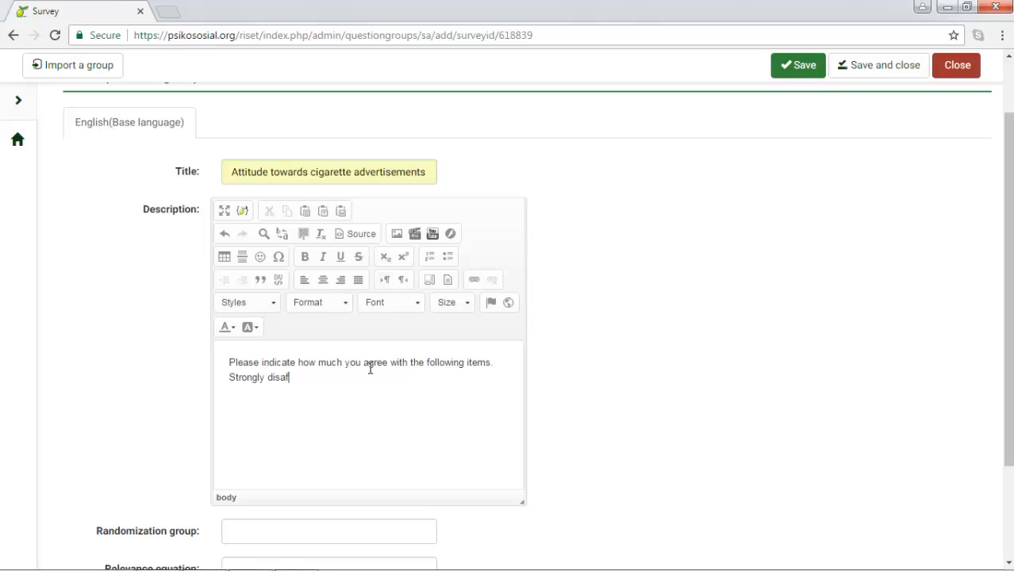
pyautogui.press('BackSpace')
pyautogui.press('BackSpace')
pyautogui.press('BackSpace')
pyautogui.hotkey('shift', 'Home')
pyautogui.hotkey('ctrl', 'shift', 'Right')
pyautogui.press('Right')
pyautogui.write('gree means t')
pyautogui.press('BackSpace')
pyautogui.write('that the question is ')
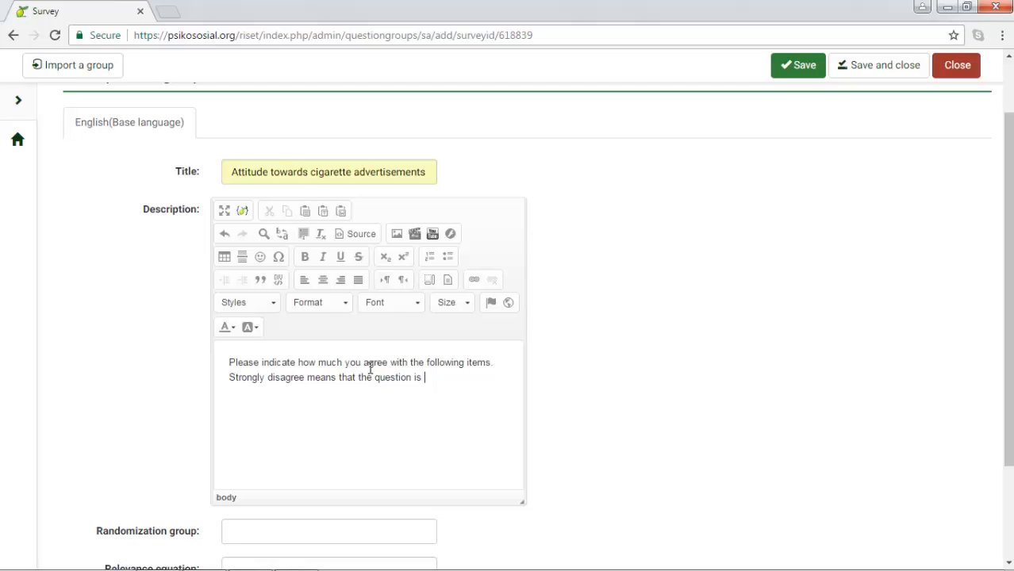
pyautogui.write('not appropriate at all with')
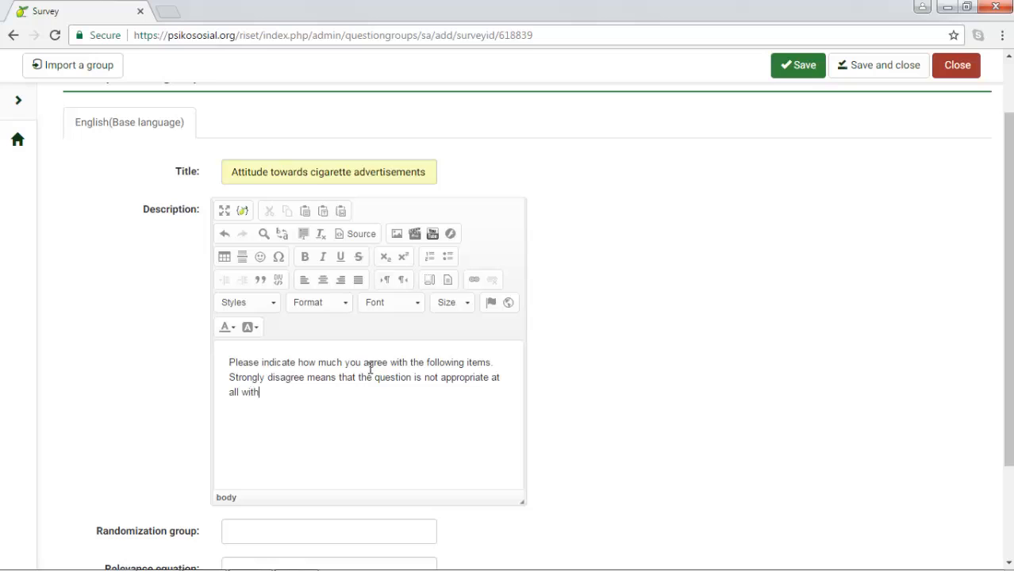
# Step: Finish the group description with "yourself, while strongly agree means that the statement is absolutely representing yourself or your opinion."
pyautogui.write(' yourself, while strongly ')
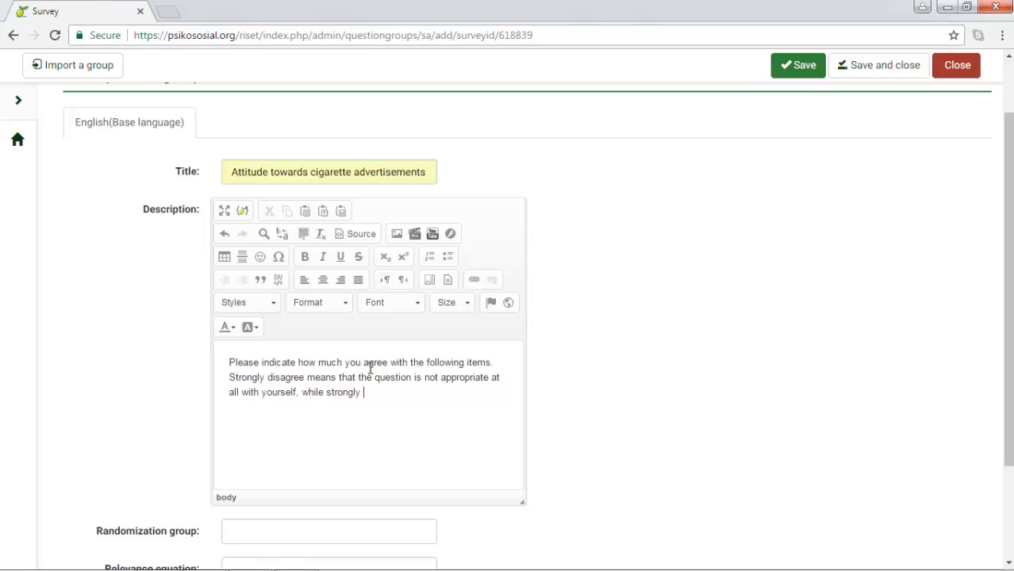
pyautogui.write('agree means that the ')
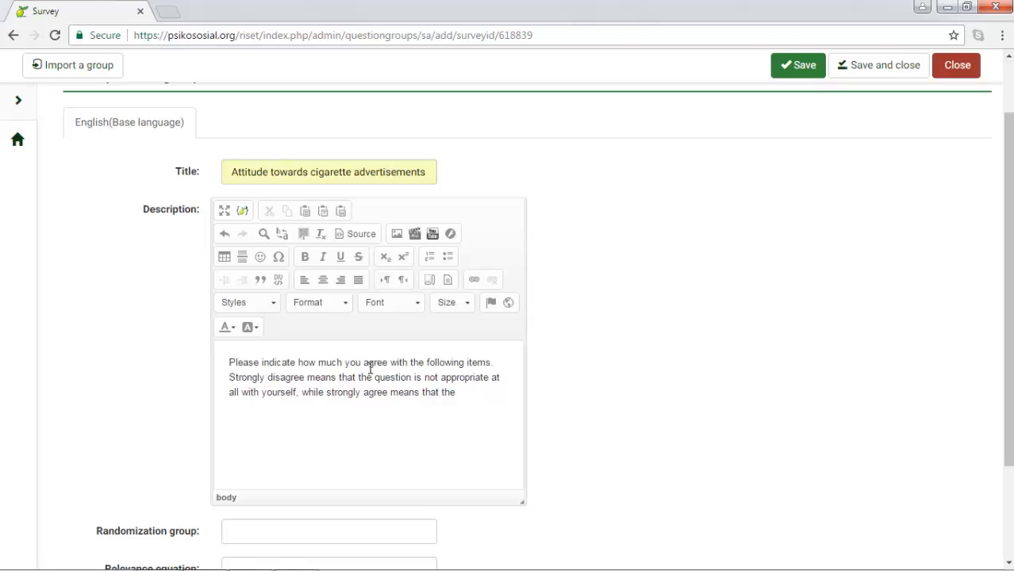
pyautogui.write('statement is absolu')
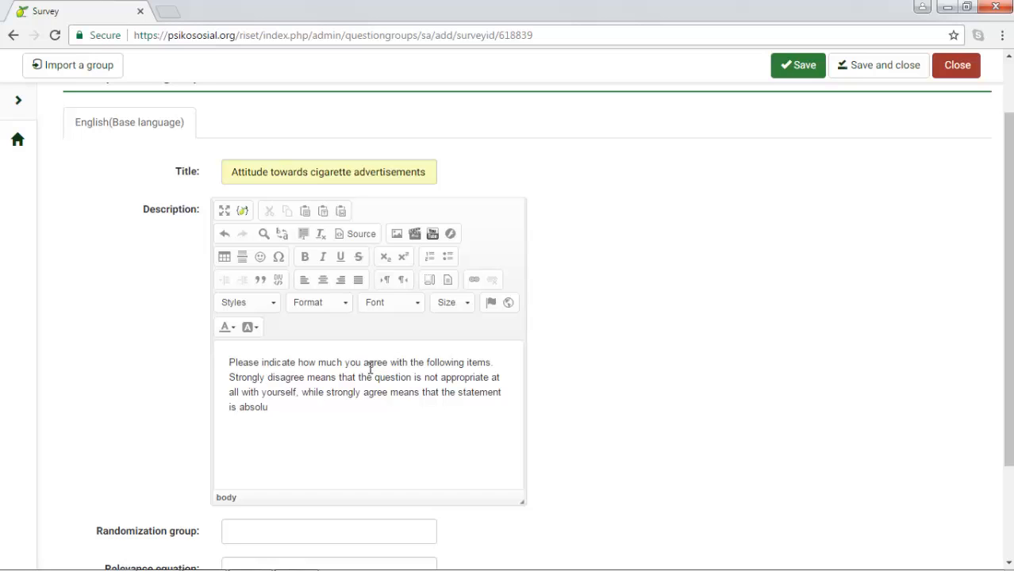
pyautogui.write('tely representing yourself')
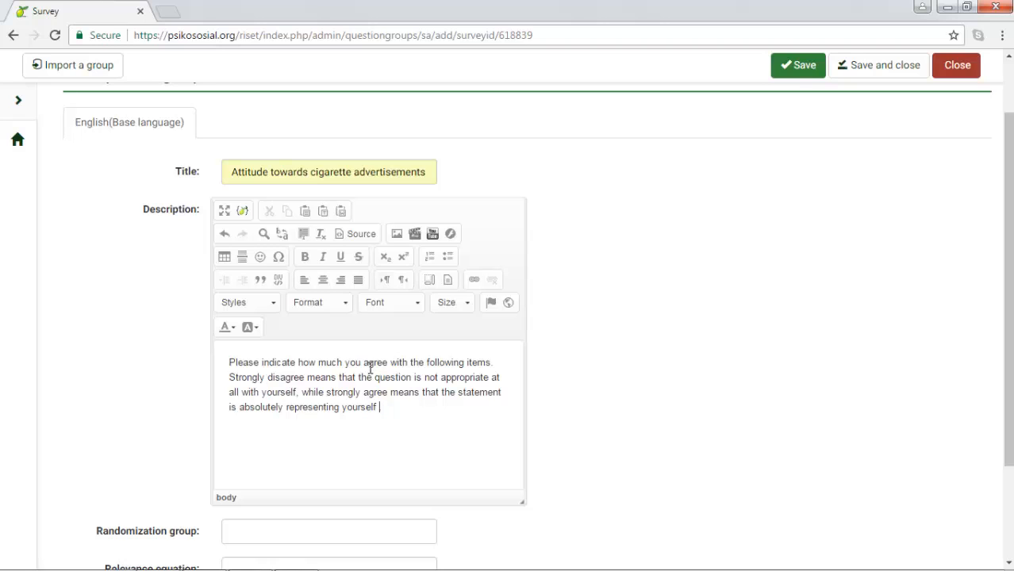
pyautogui.write('. or your opinion.')
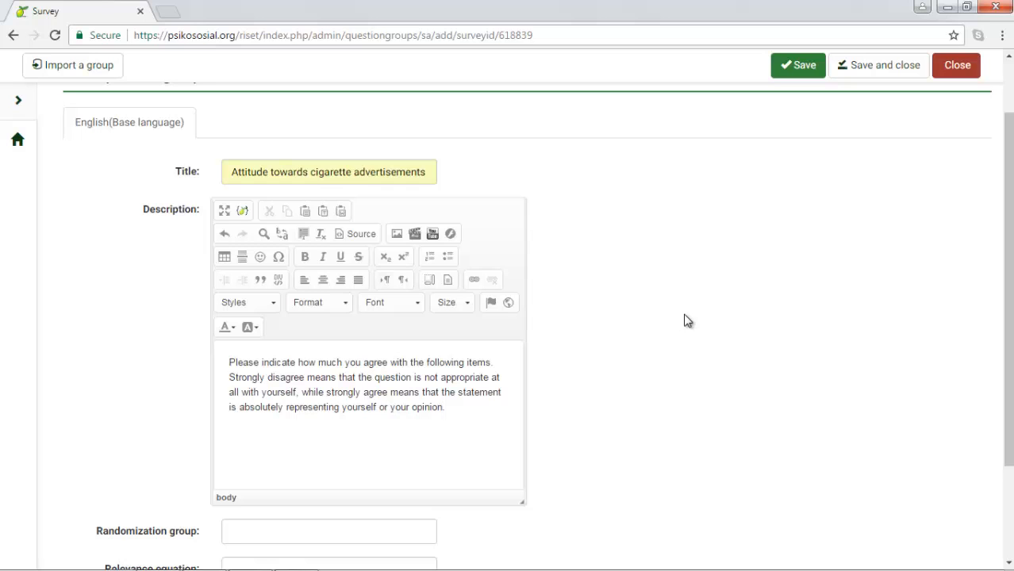
# Step: Save the question group and add a new question with the code ATC1 to it
pyautogui.moveTo(1009, 339); pyautogui.dragTo(1009, 286)
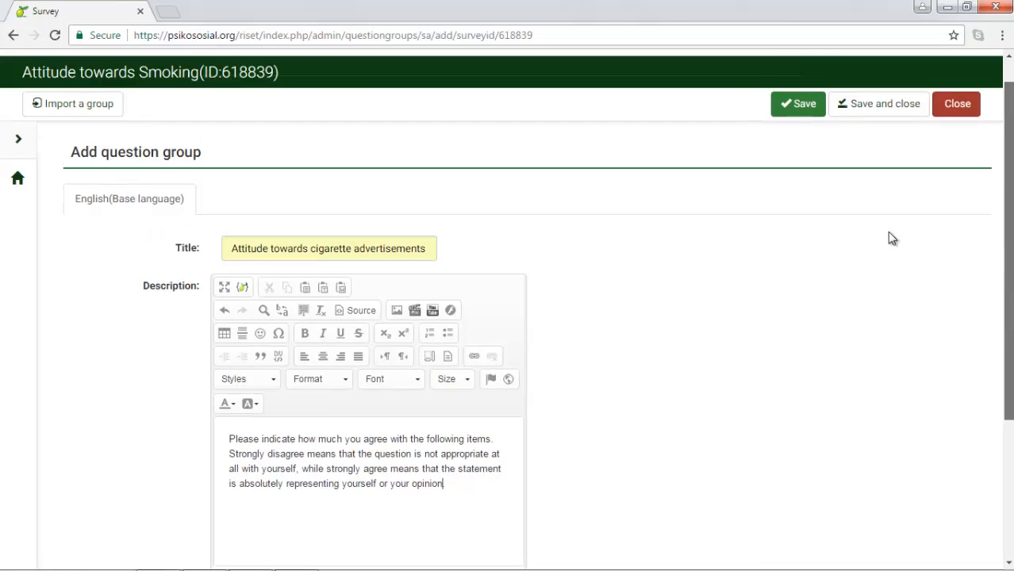
pyautogui.click(796, 112)
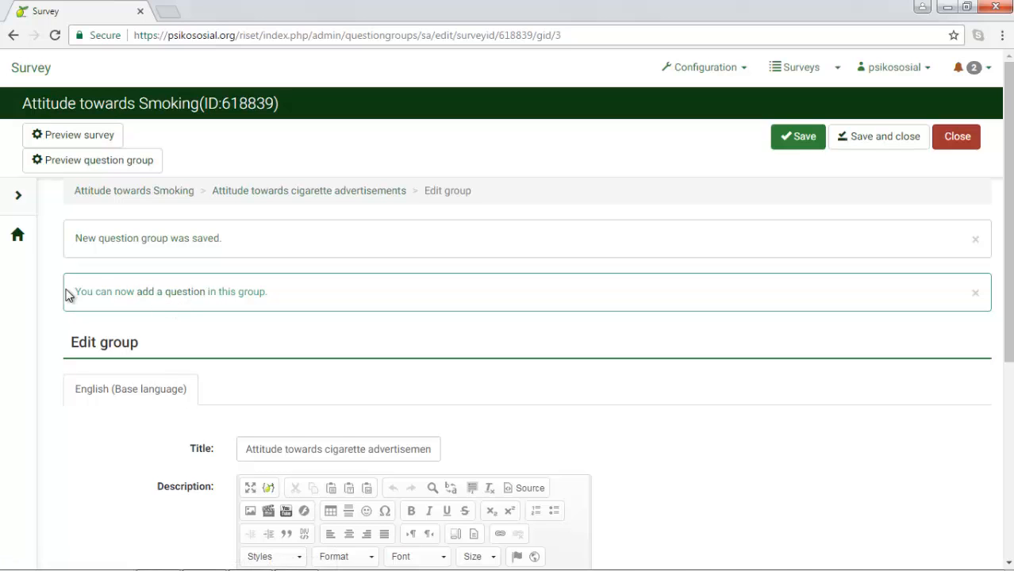
pyautogui.scroll(-1, 67, 270)
pyautogui.scroll(-1, 73, 238)
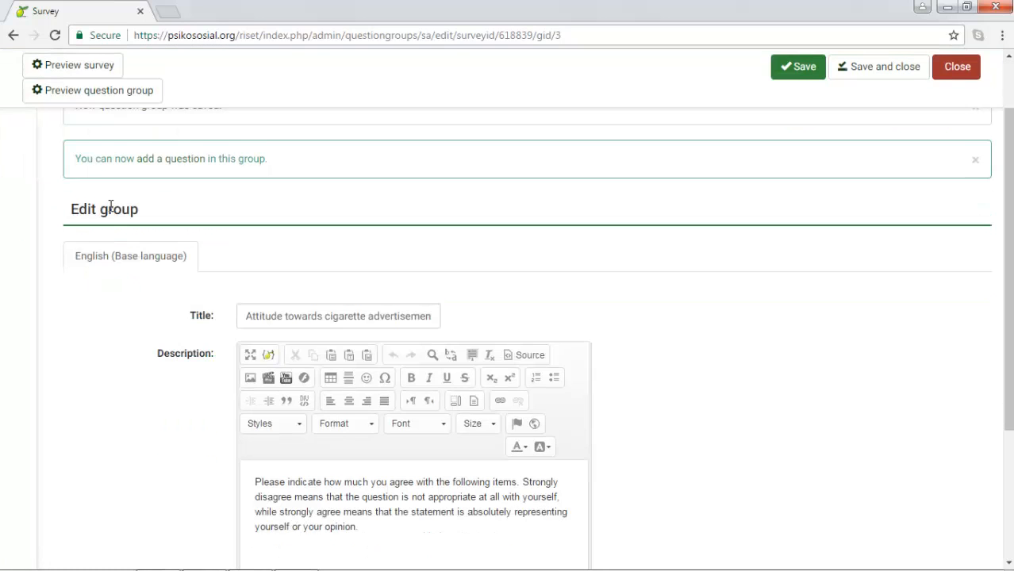
pyautogui.scroll(2, 105, 214)
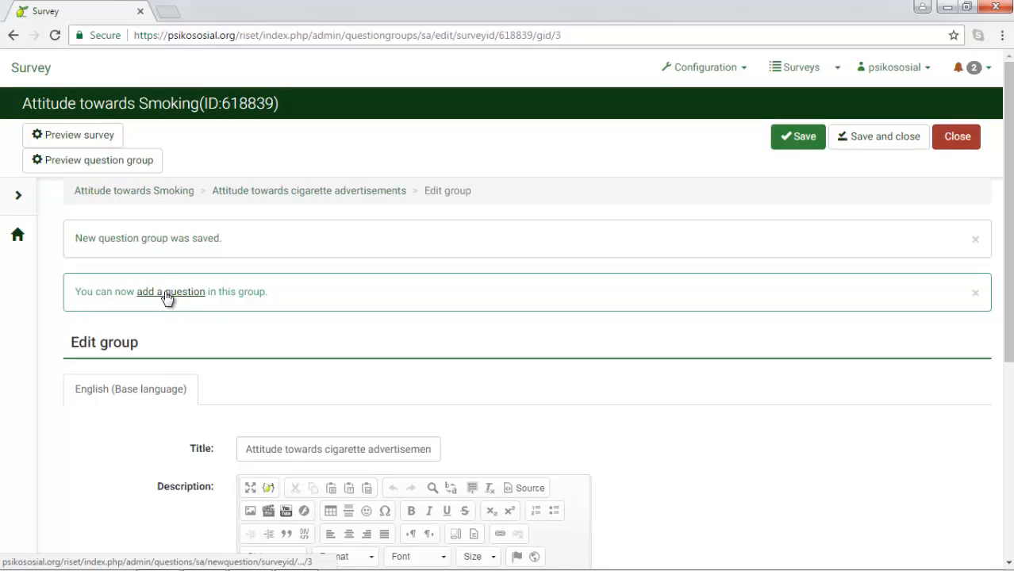
pyautogui.click(166, 297)
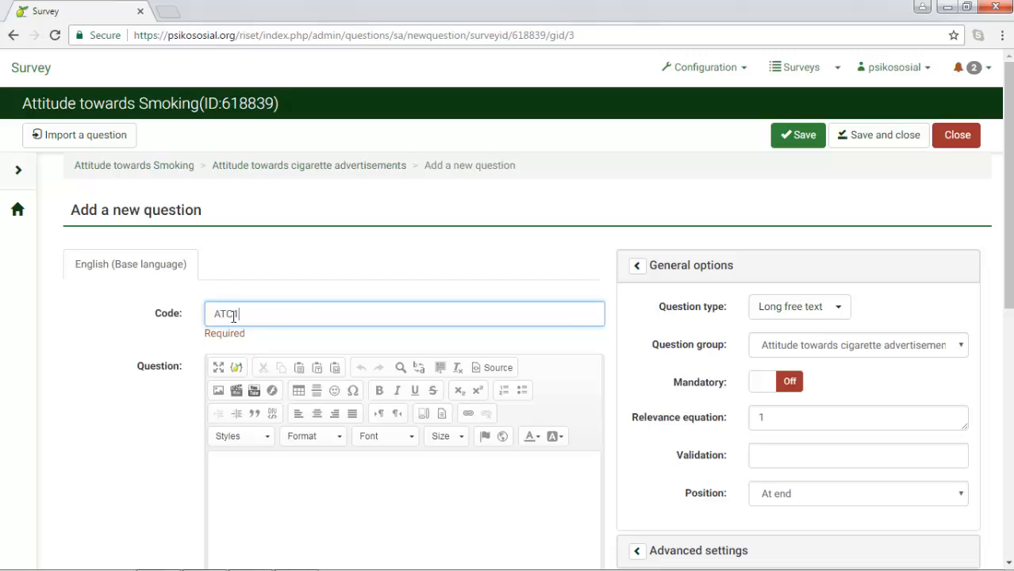
pyautogui.moveTo(233, 316)
pyautogui.mouseDown()
pyautogui.moveTo(216, 310)
pyautogui.moveTo(233, 315)
pyautogui.mouseUp()
# Step: Enter the question text "I think the cigarette advertisements are very impressive."
pyautogui.scroll(-2, 230, 444)
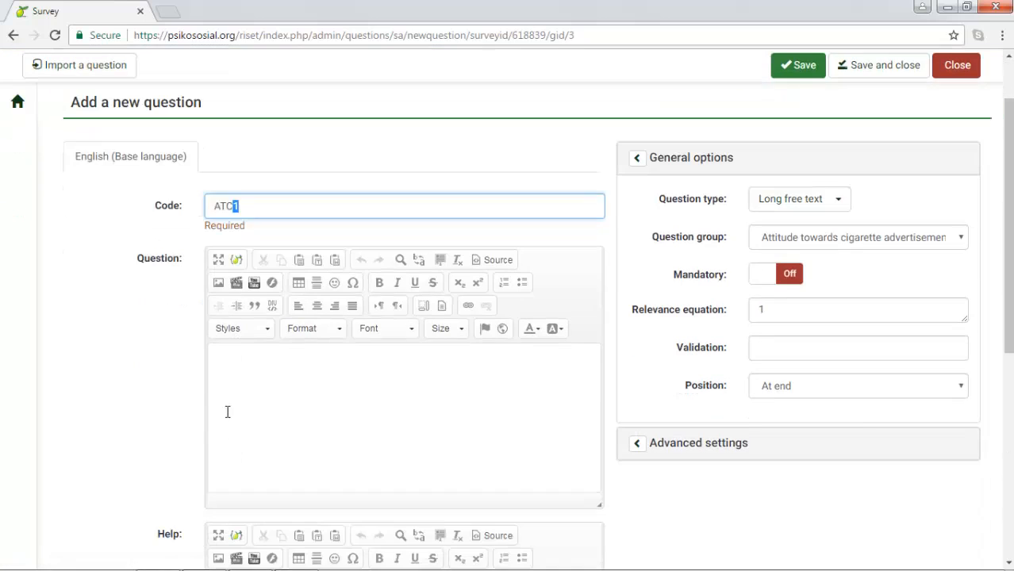
pyautogui.click(225, 362)
pyautogui.write('thi')
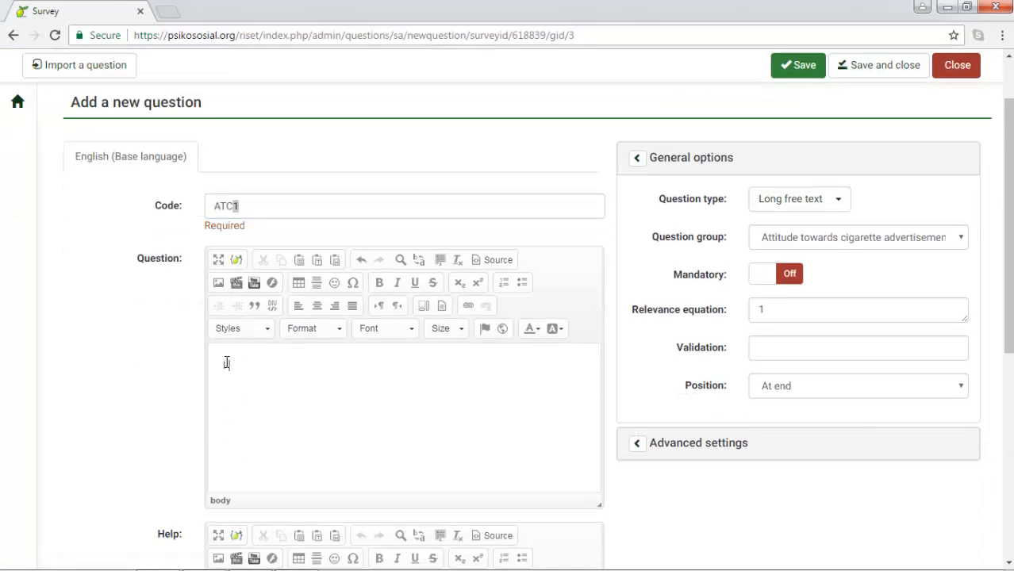
pyautogui.write('nk th')
pyautogui.write('e ques')
pyautogui.press('BackSpace')
pyautogui.press('BackSpace')
pyautogui.press('BackSpace')
pyautogui.write('cigarette advertisement')
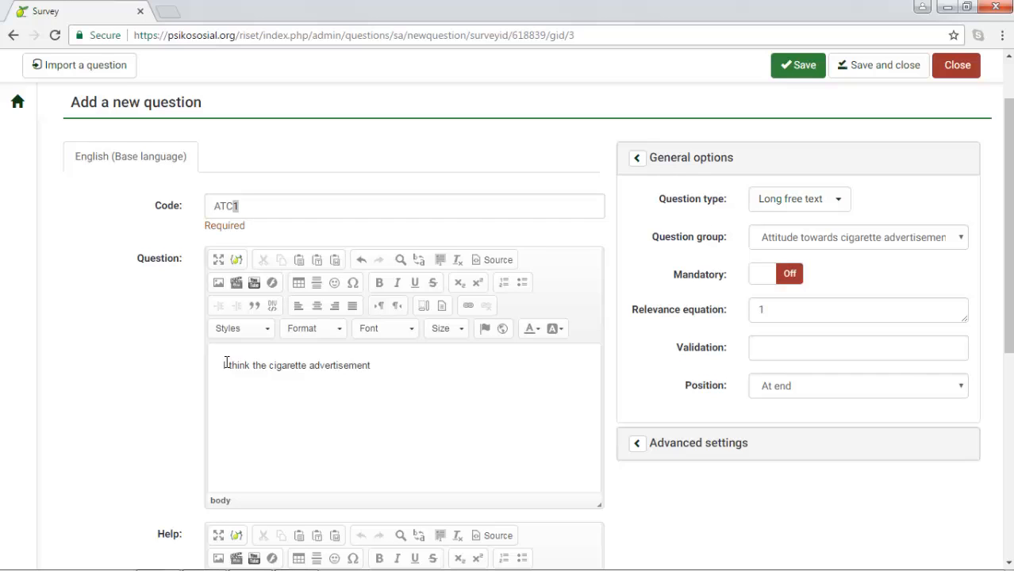
pyautogui.write('s are very impressive.')
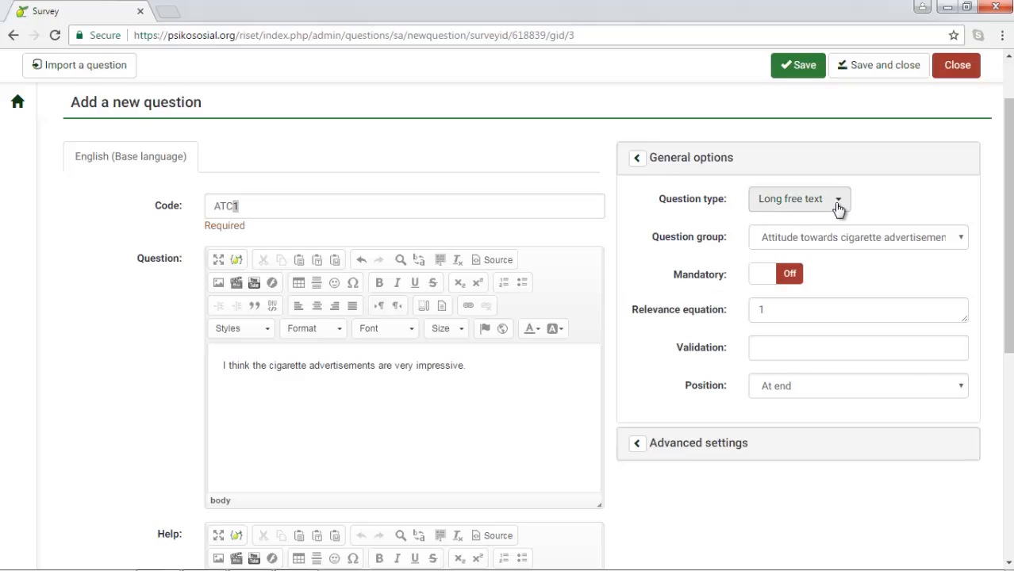
# Step: Examine the answer layout of the example smoking survey in Firefox and return to the new question in Chrome
pyautogui.moveTo(656, 200); pyautogui.dragTo(730, 202)
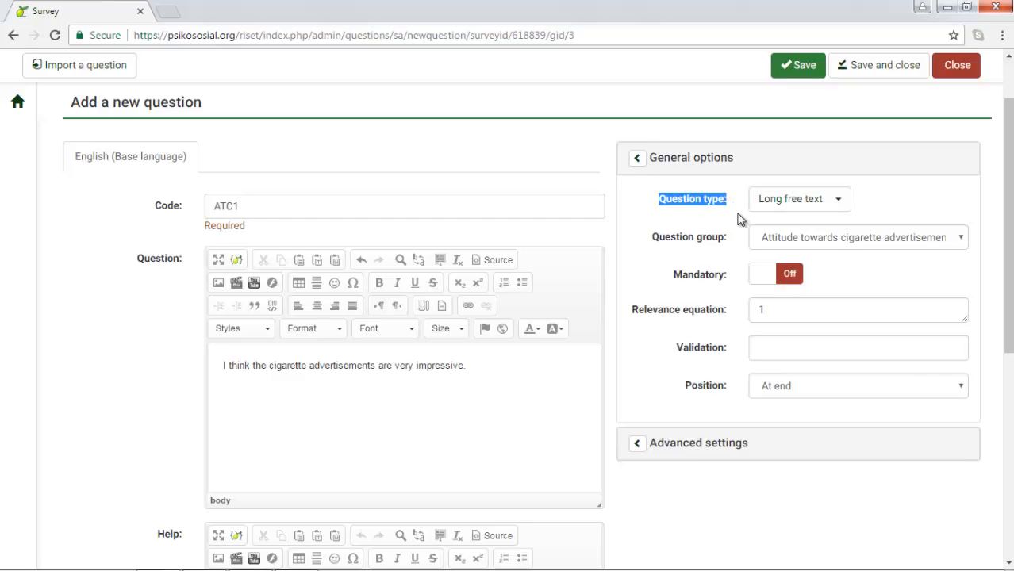
pyautogui.click(737, 213)
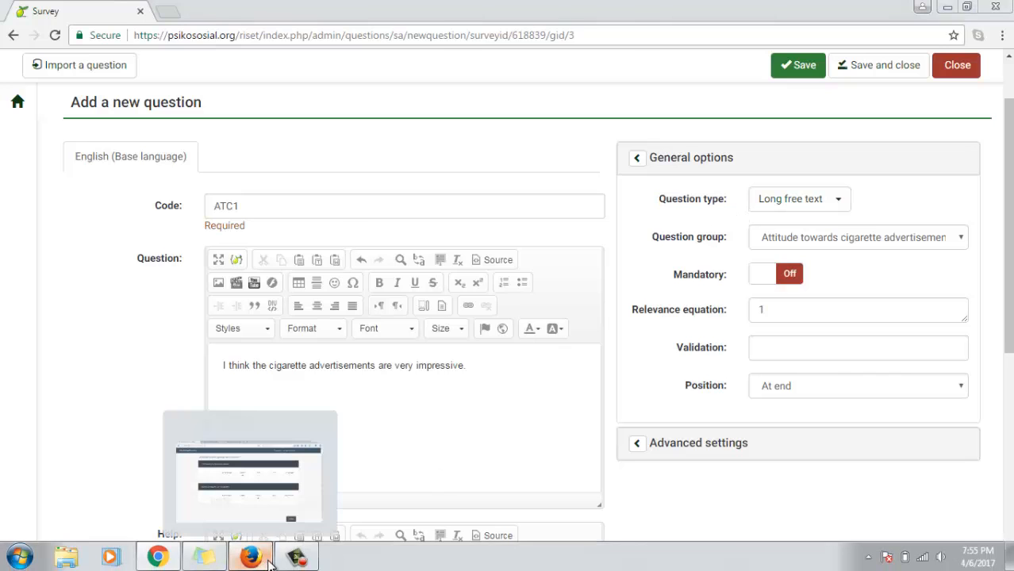
pyautogui.click(252, 555)
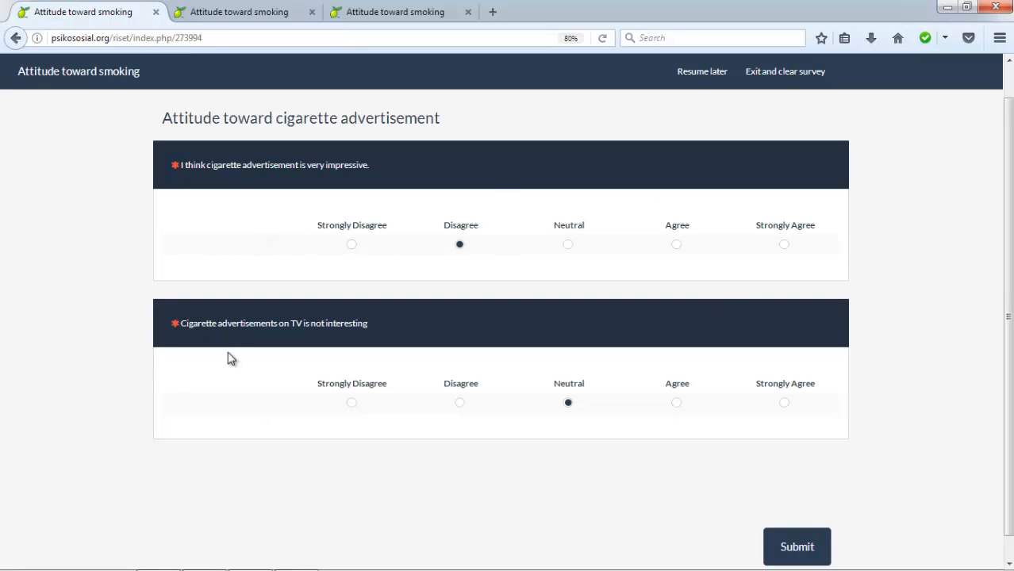
pyautogui.click(155, 558)
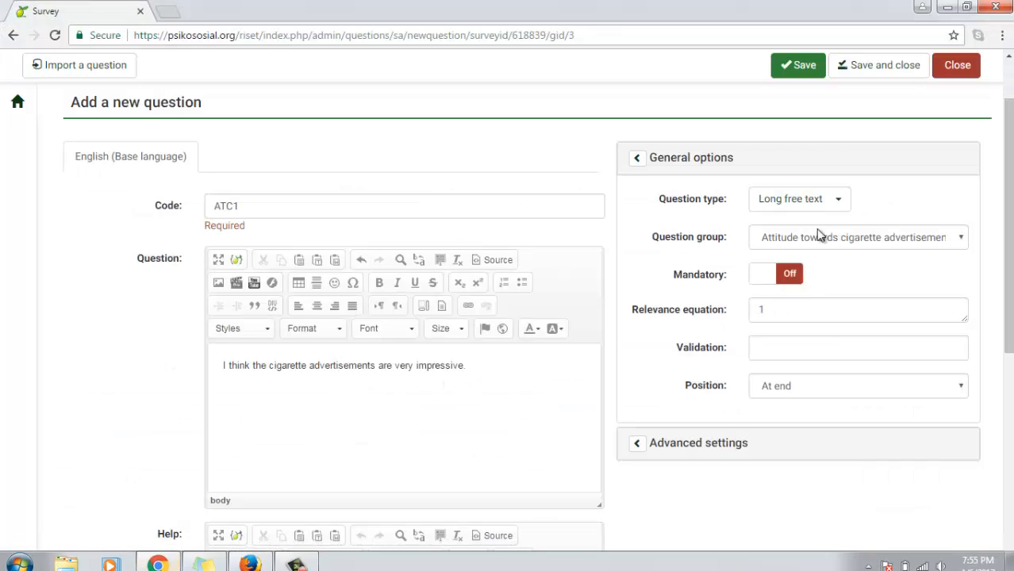
# Step: Set the question type to Array and make the question mandatory
pyautogui.click(839, 209)
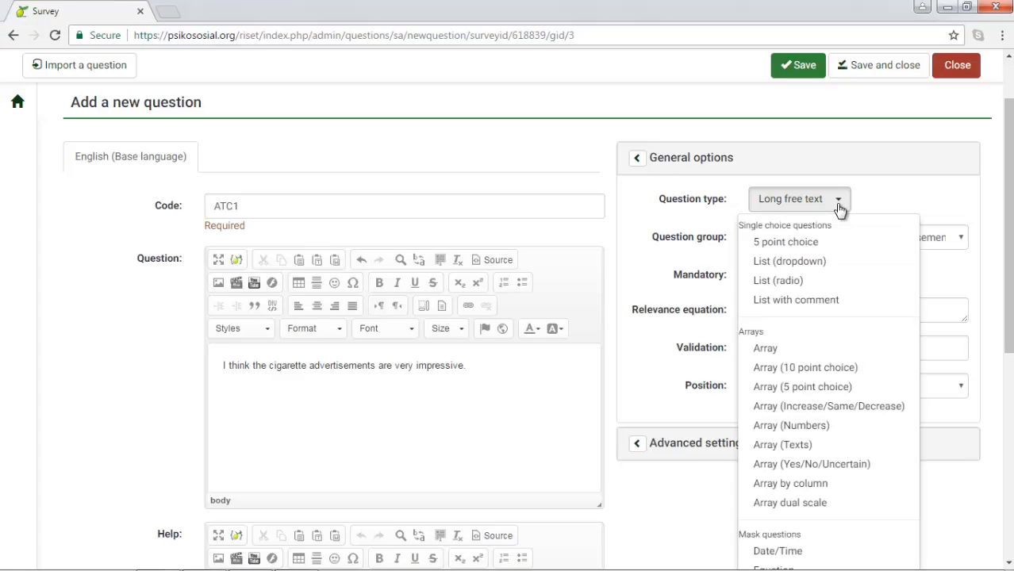
pyautogui.click(768, 352)
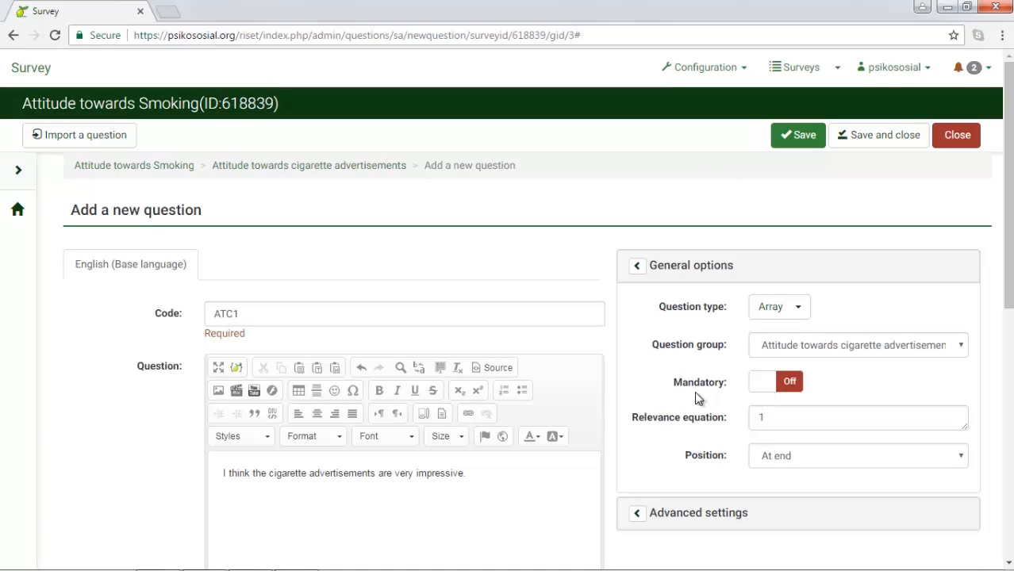
pyautogui.click(764, 388)
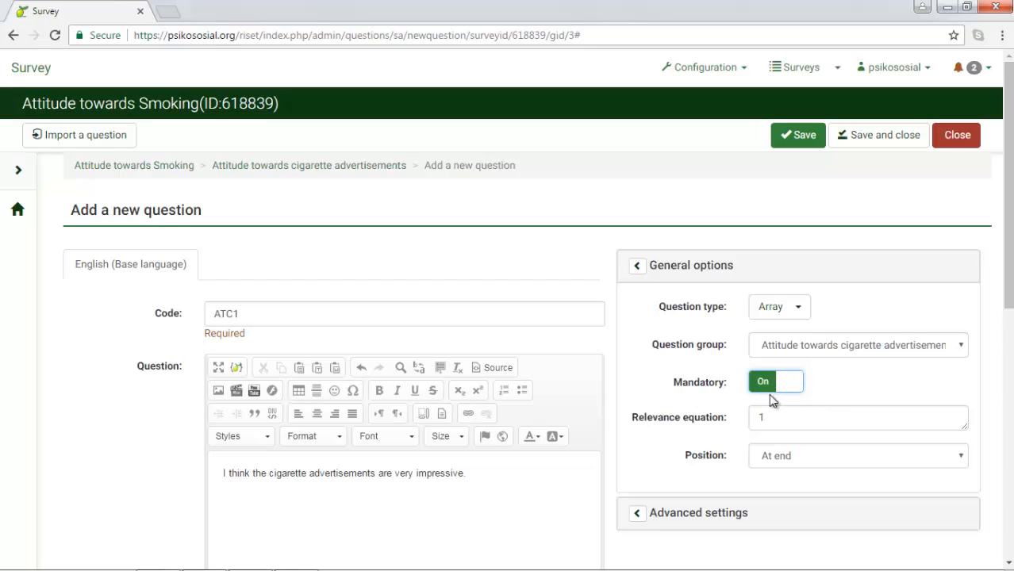
pyautogui.scroll(-2, 770, 381)
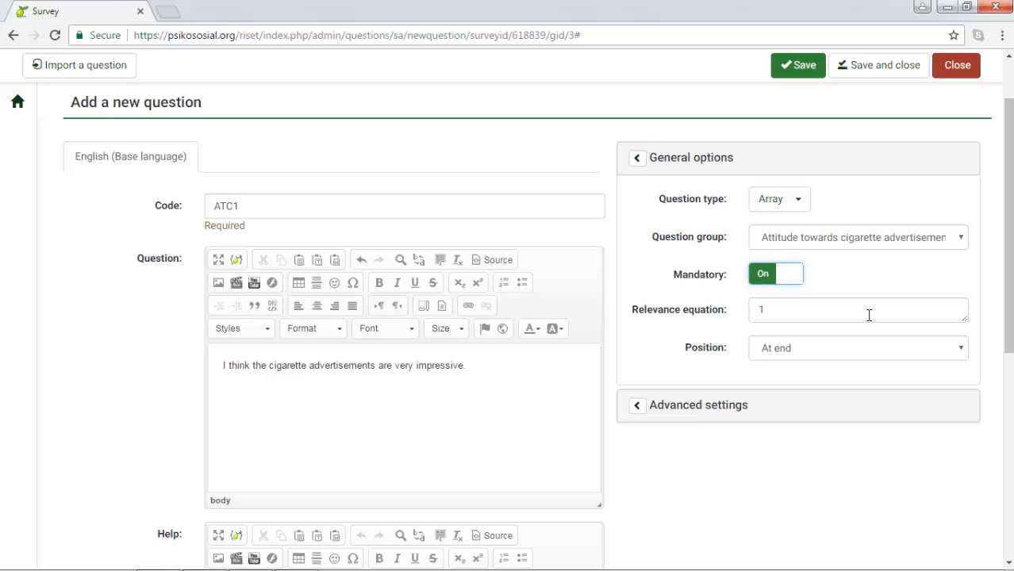
# Step: Save the question ATC1 and open its answer options for editing
pyautogui.moveTo(1009, 306); pyautogui.dragTo(1009, 275)
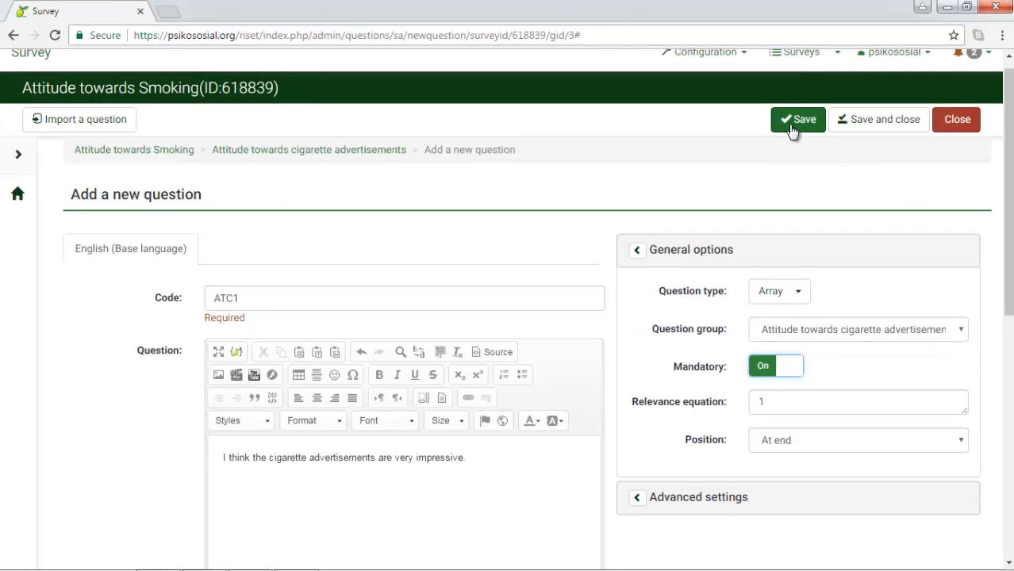
pyautogui.click(792, 121)
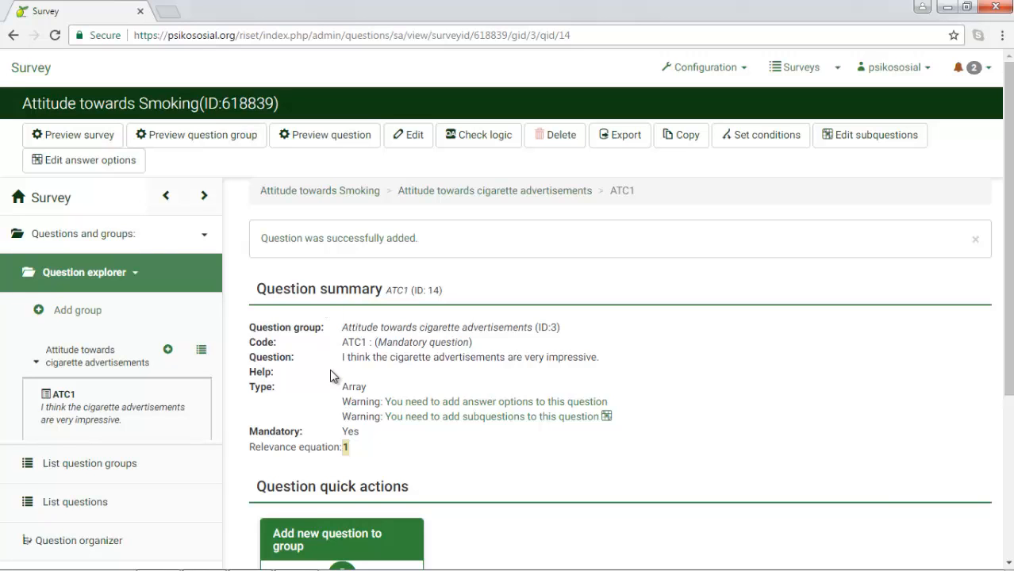
pyautogui.scroll(-2, 336, 389)
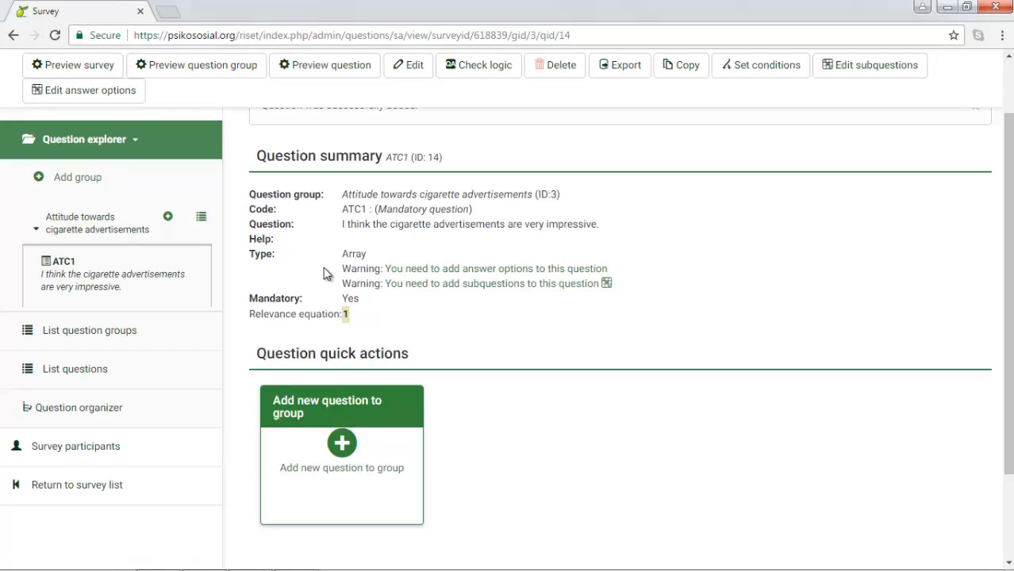
pyautogui.moveTo(342, 268); pyautogui.dragTo(607, 283)
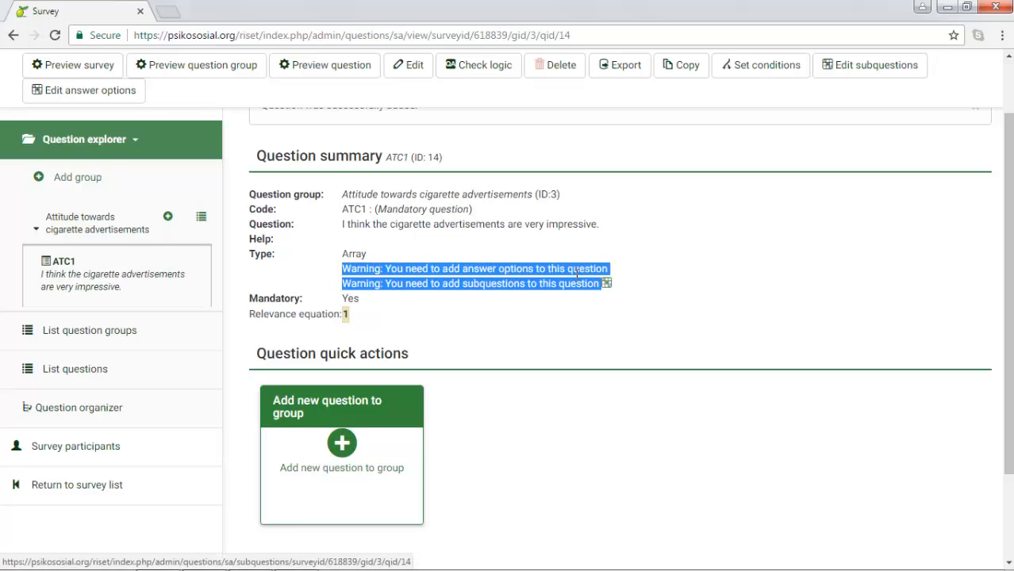
pyautogui.click(379, 260)
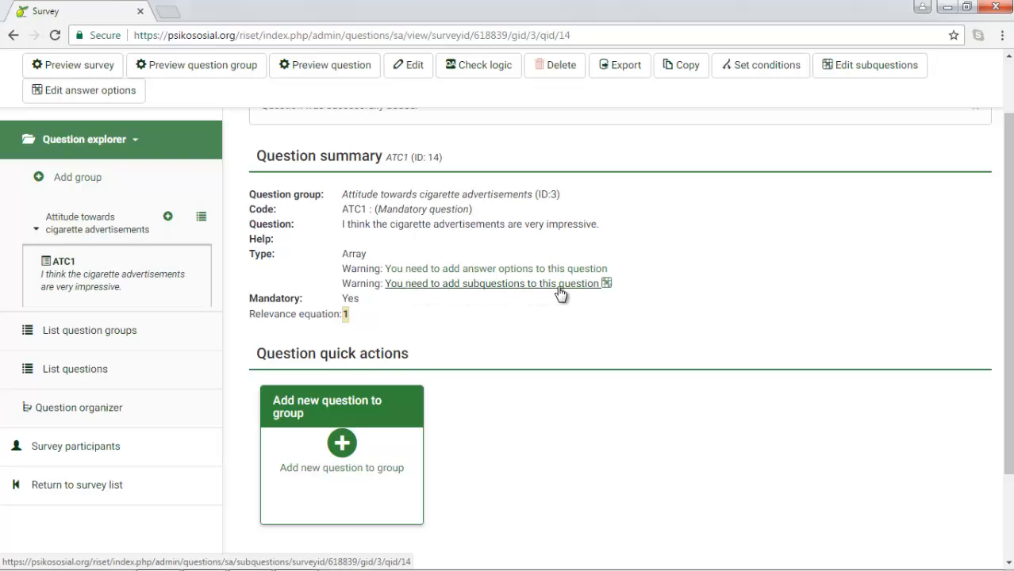
pyautogui.scroll(1, 448, 326)
pyautogui.scroll(2, 449, 325)
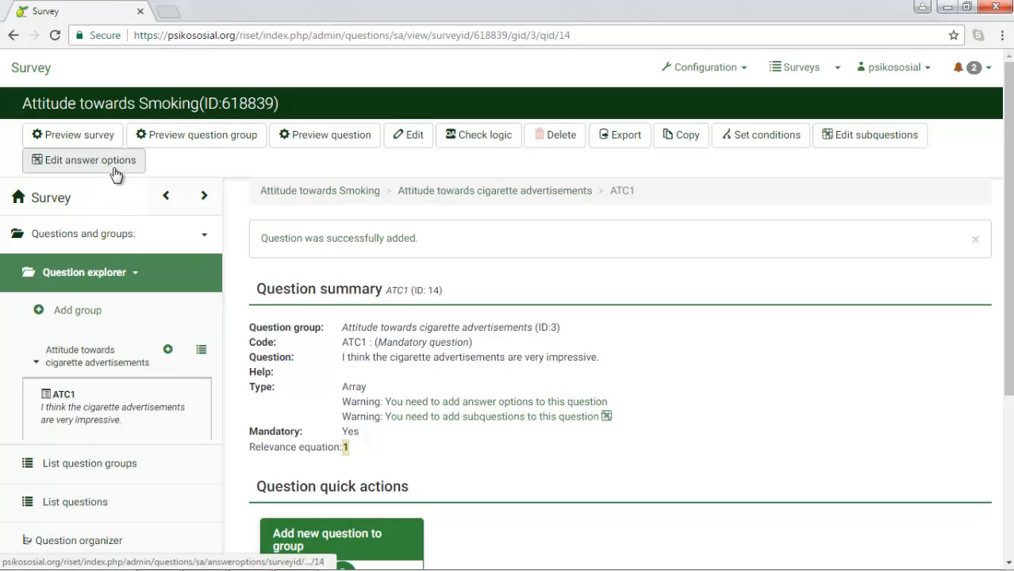
pyautogui.click(434, 407)
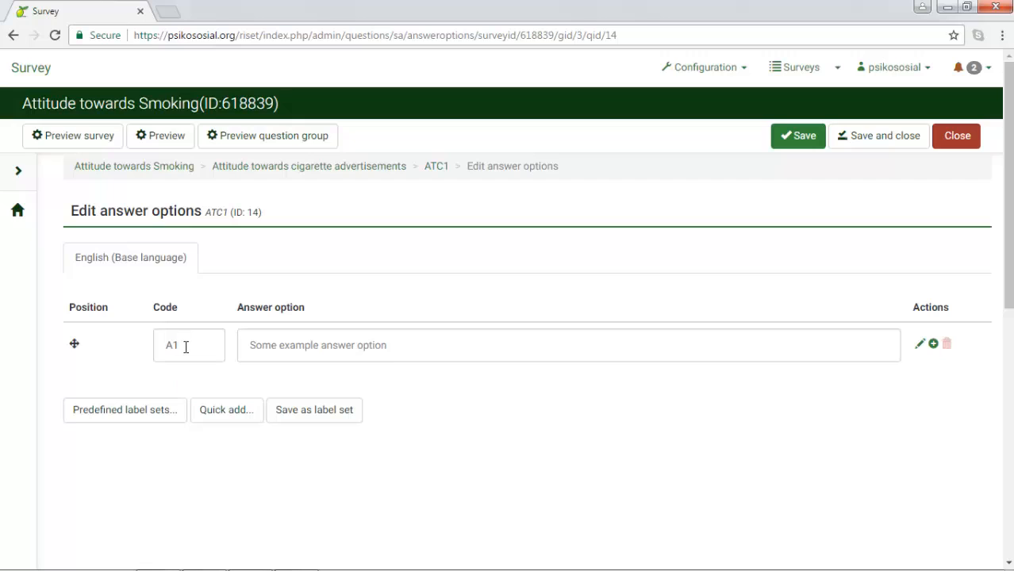
# Step: Set the first answer option of ATC1 to code 1 with the text "Strongly Disagree"
pyautogui.doubleClick(158, 347)
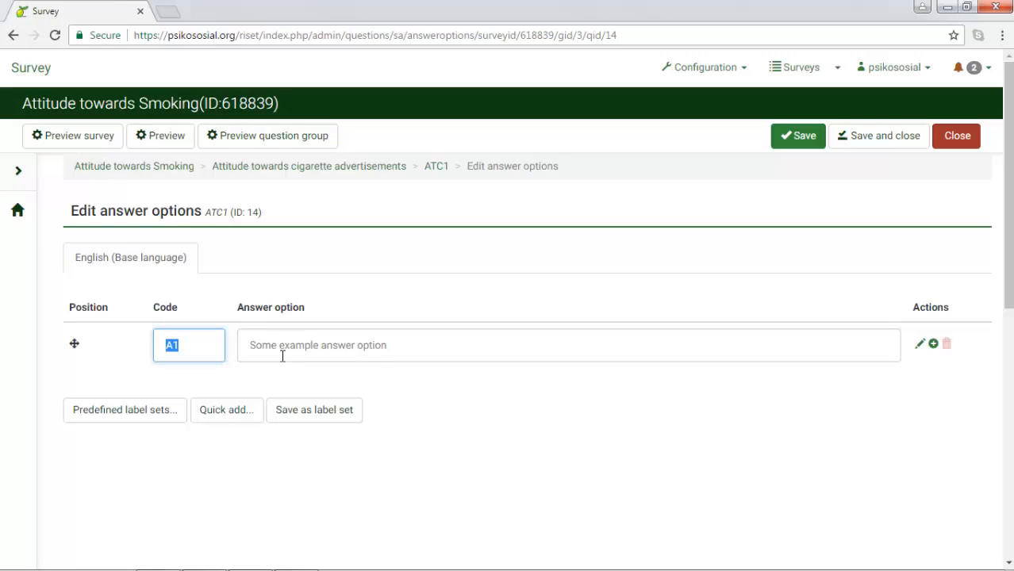
pyautogui.write('1')
pyautogui.click(283, 342)
pyautogui.write('St')
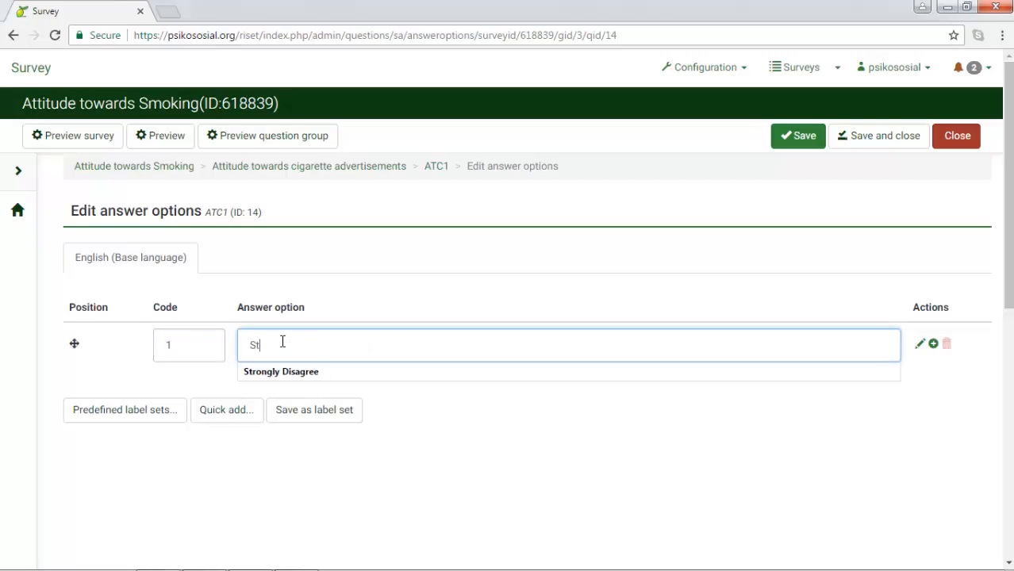
pyautogui.write('r')
pyautogui.click(295, 371)
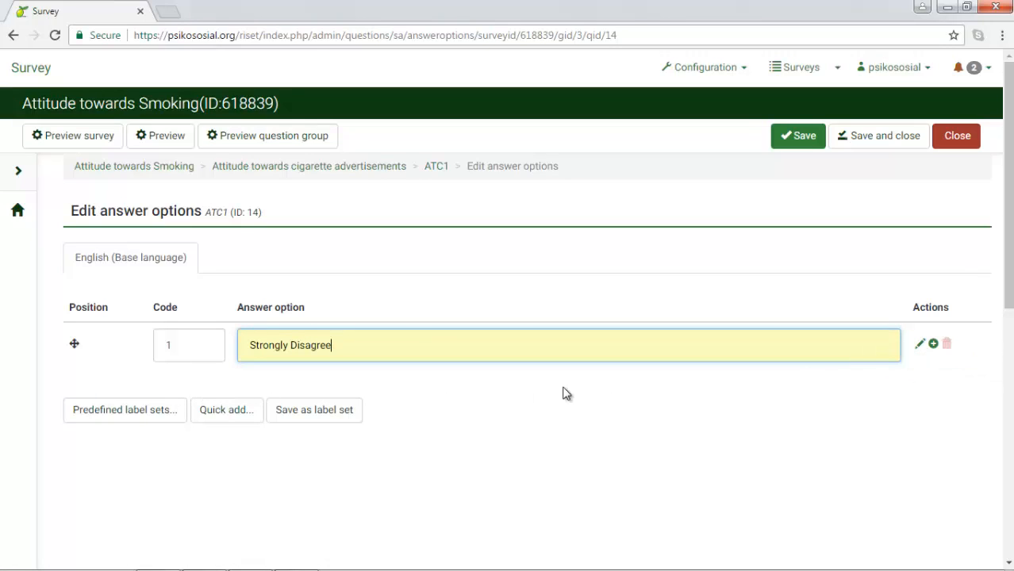
# Step: Add an answer option with code 2 and the text "Disagree" below "Strongly Disagree"
pyautogui.doubleClick(936, 346)
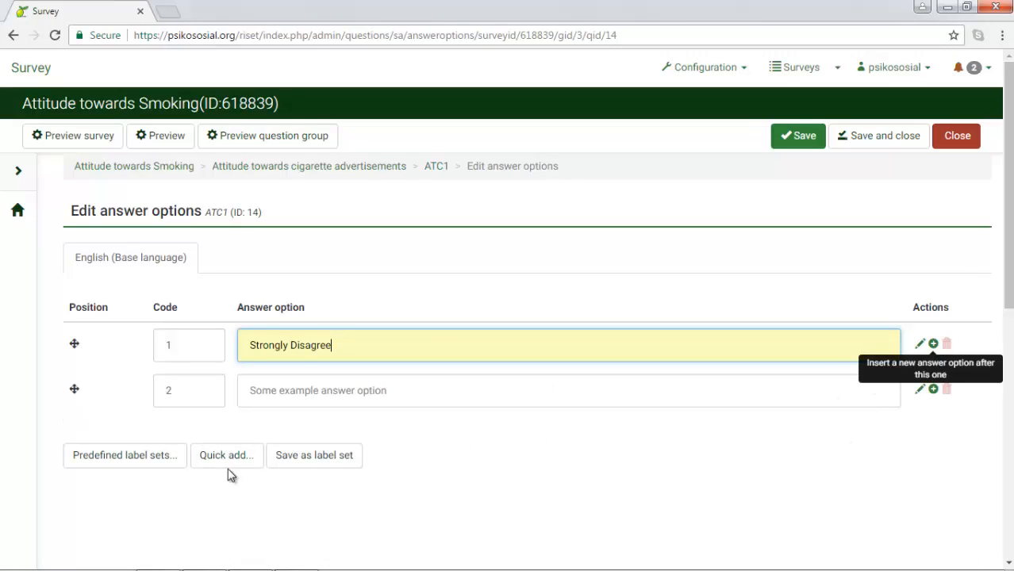
pyautogui.click(274, 391)
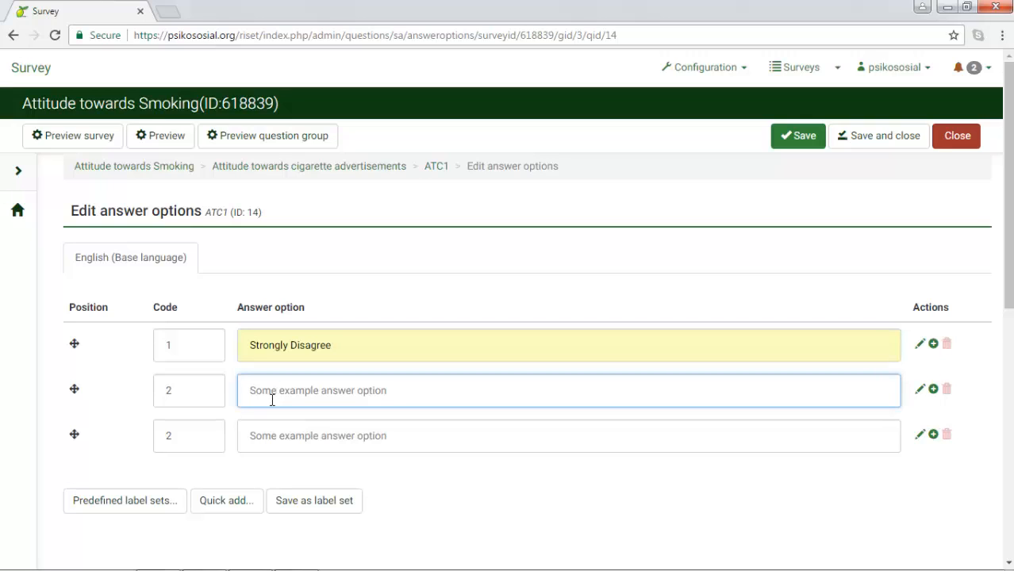
pyautogui.write('St')
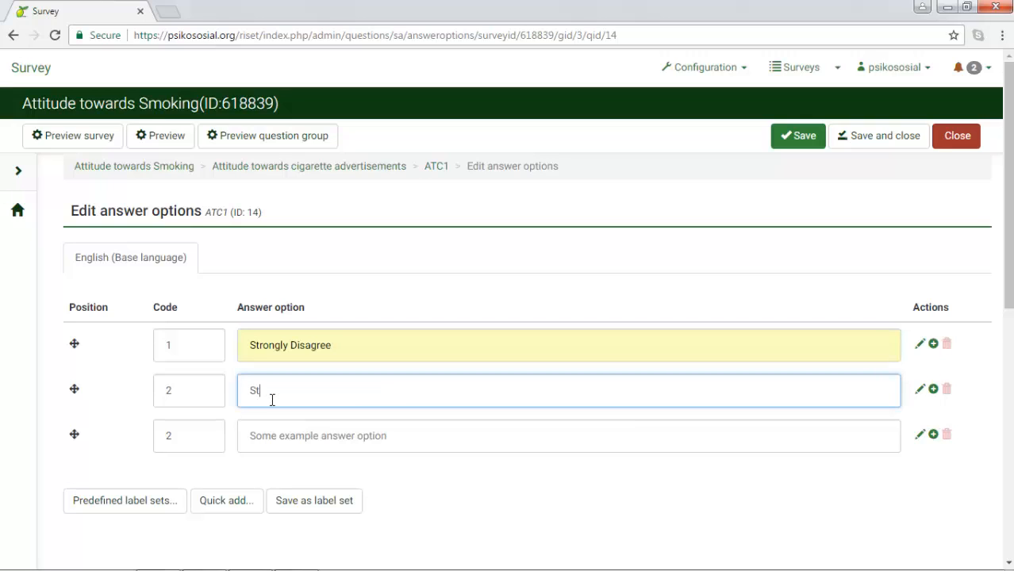
pyautogui.press('BackSpace')
pyautogui.press('BackSpace')
pyautogui.write('Di')
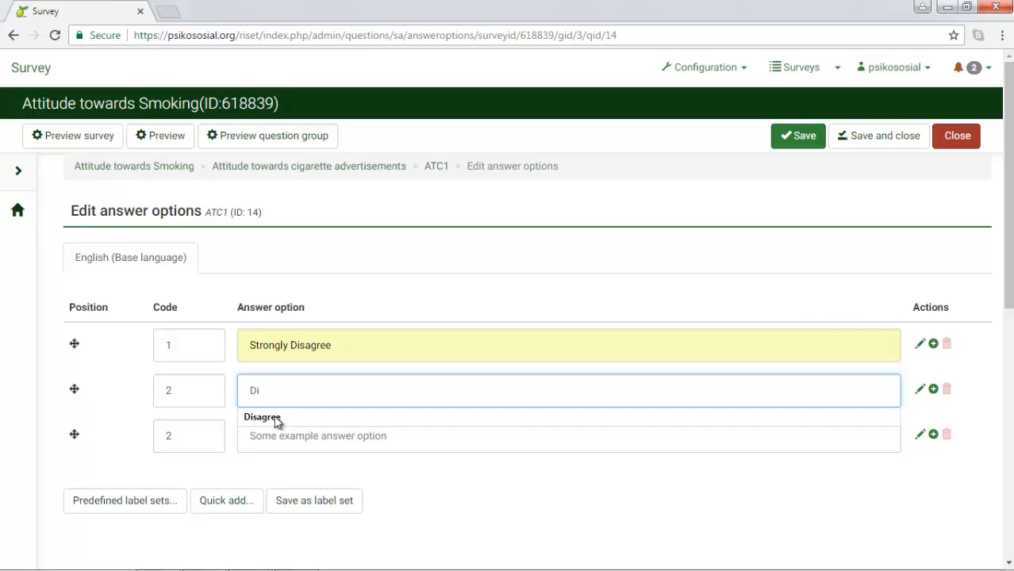
pyautogui.click(274, 417)
# Step: Try to enter the third answer option with code 3 and the text "Neutral", and remove all rows below "Disagree"
pyautogui.moveTo(176, 442); pyautogui.dragTo(132, 442)
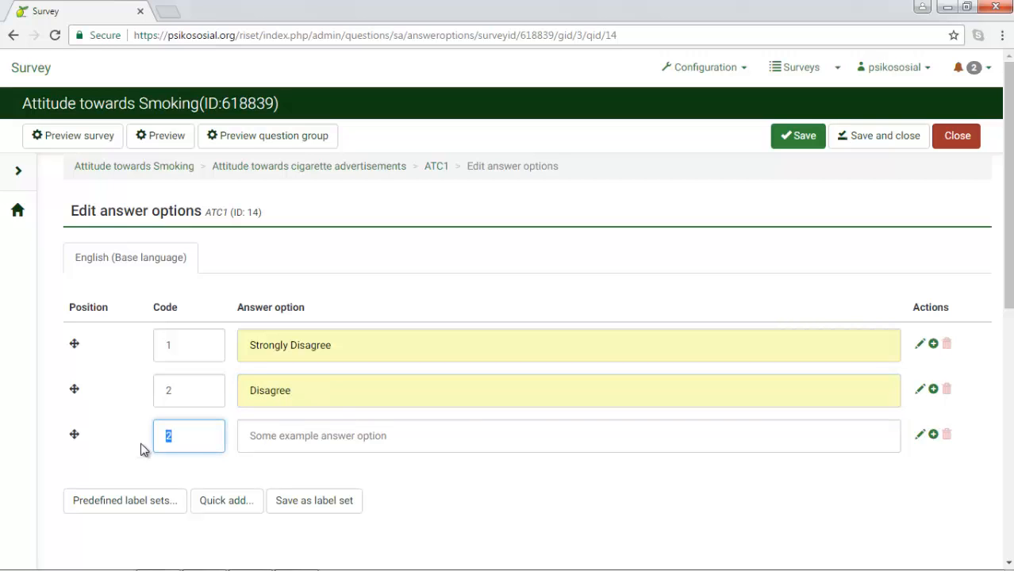
pyautogui.write('3')
pyautogui.click(296, 434)
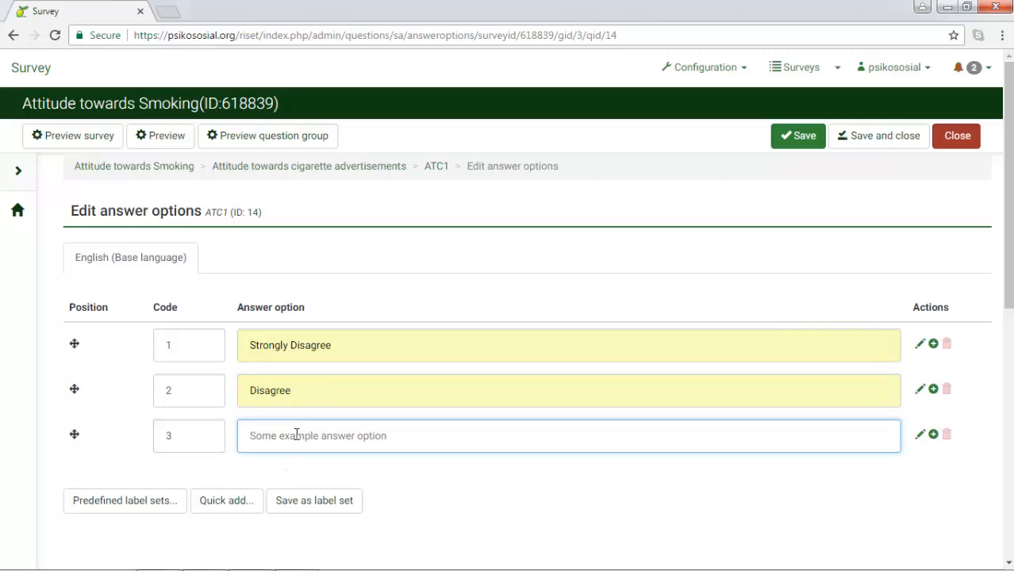
pyautogui.write('Neutral')
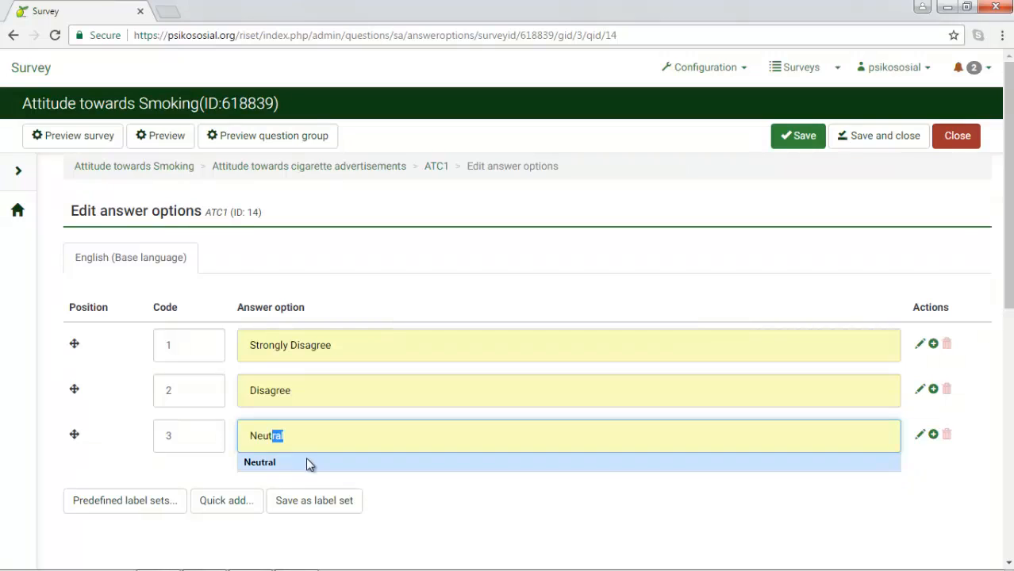
pyautogui.click(309, 462)
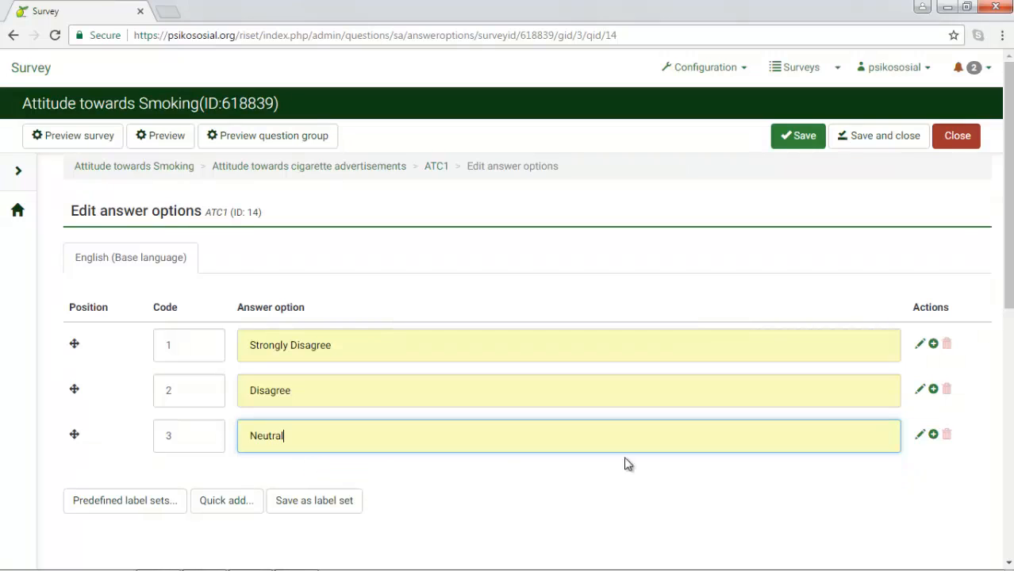
pyautogui.click(934, 434)
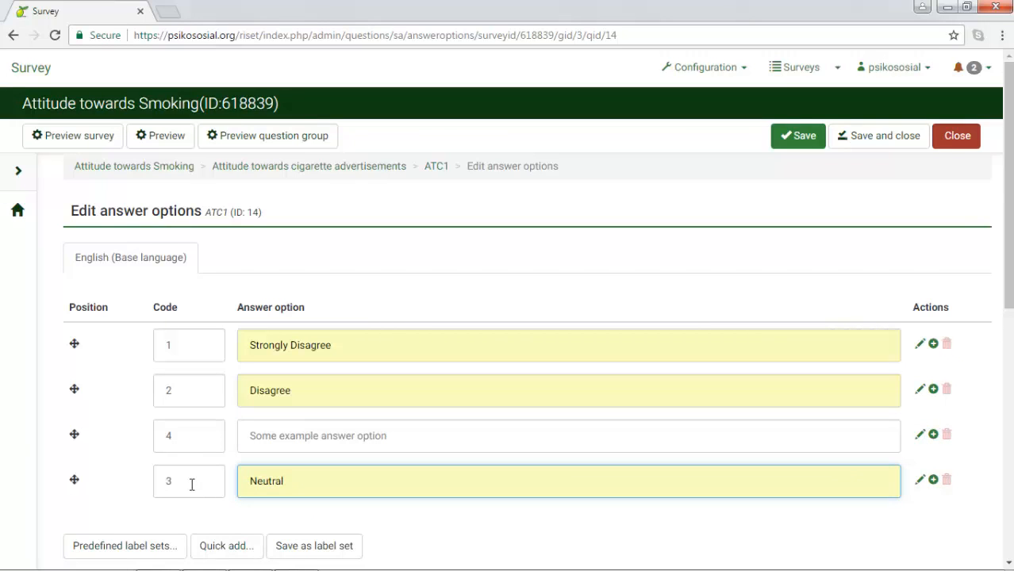
pyautogui.click(947, 436)
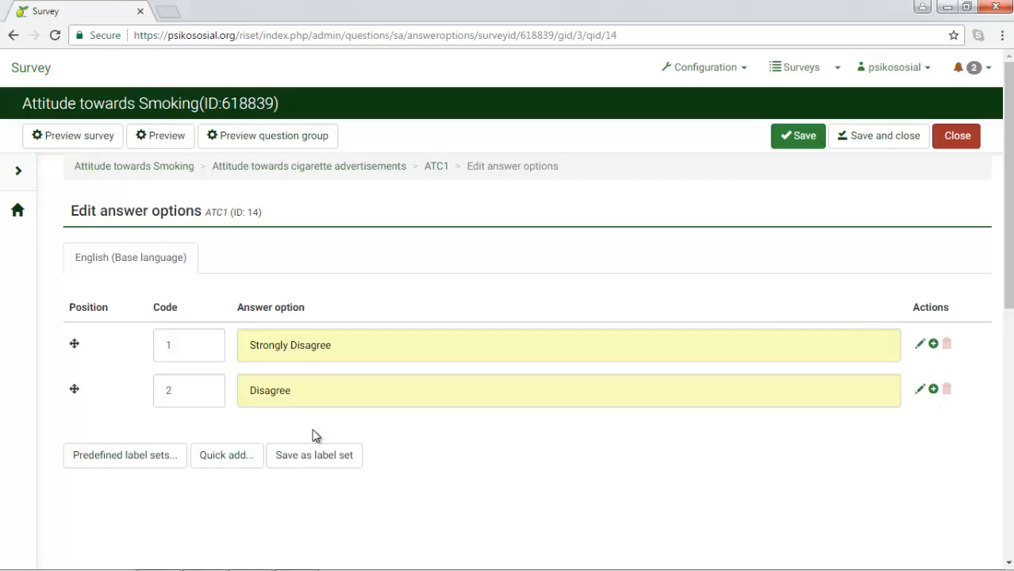
# Step: Add an answer option with code 3 and the text "Neutral" directly below "Disagree"
pyautogui.click(875, 443)
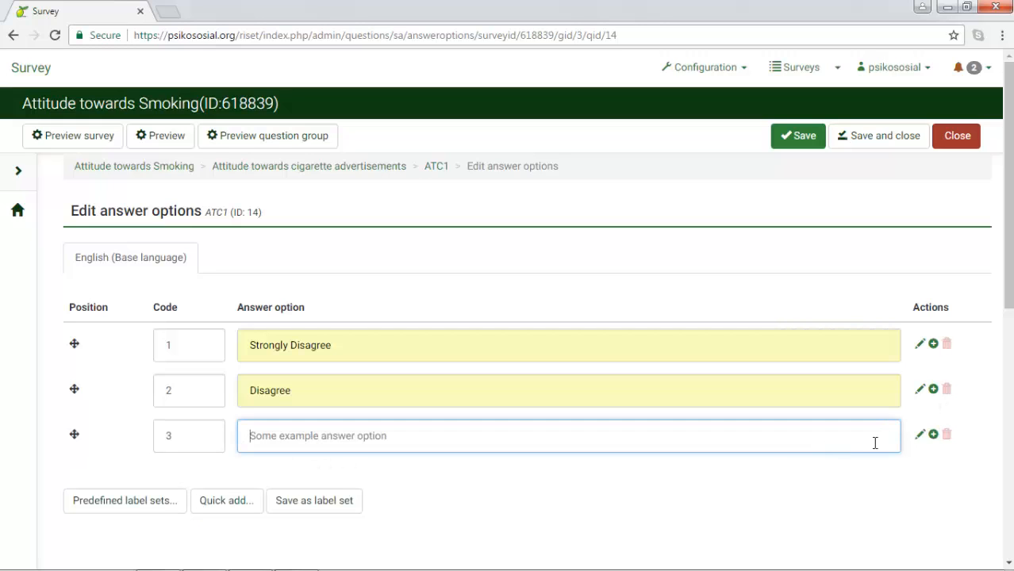
pyautogui.write('Neu')
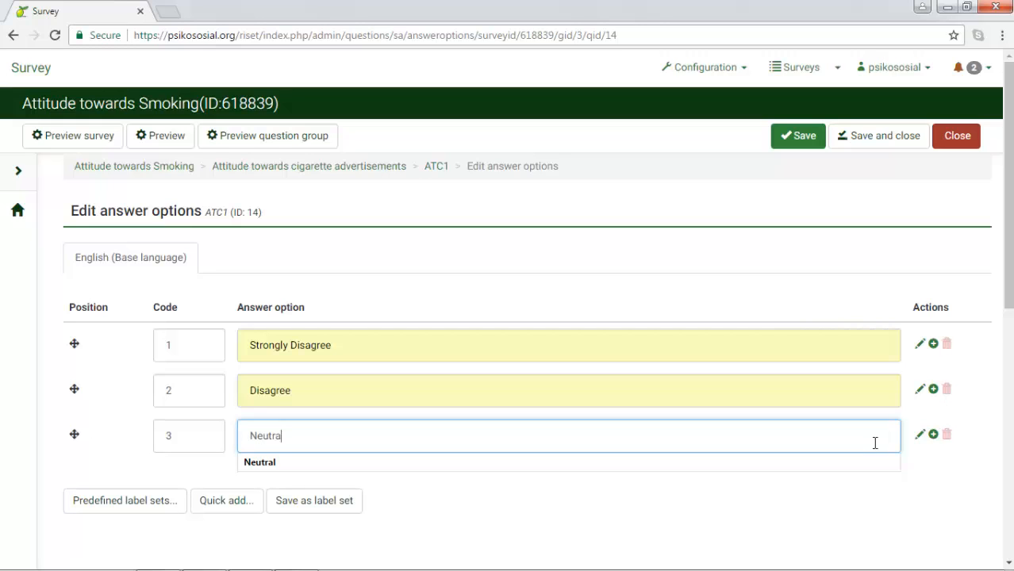
pyautogui.write('tra')
pyautogui.click(831, 465)
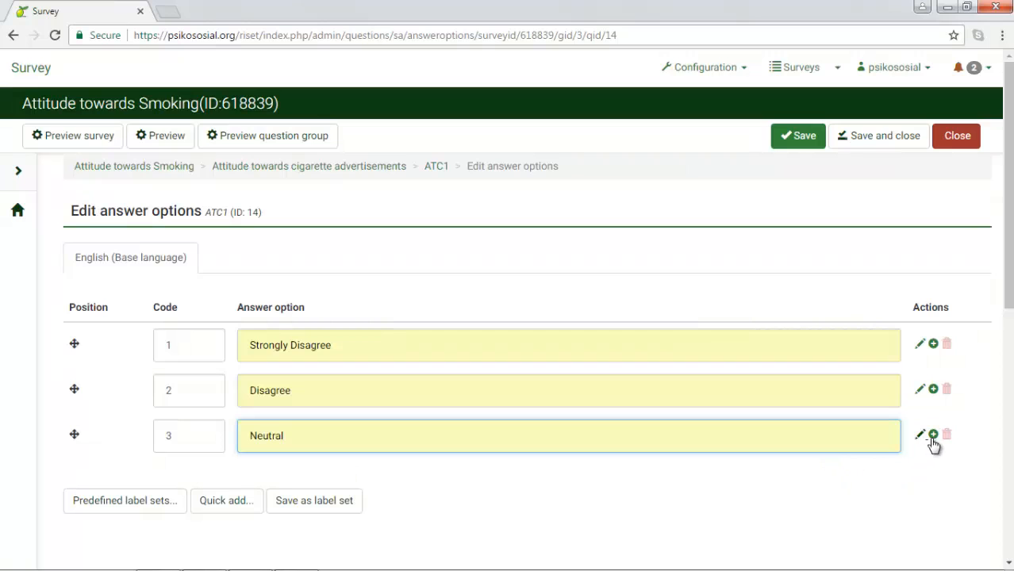
# Step: Add an answer option with code 4 and the text "Agree" below "Neutral"
pyautogui.click(933, 436)
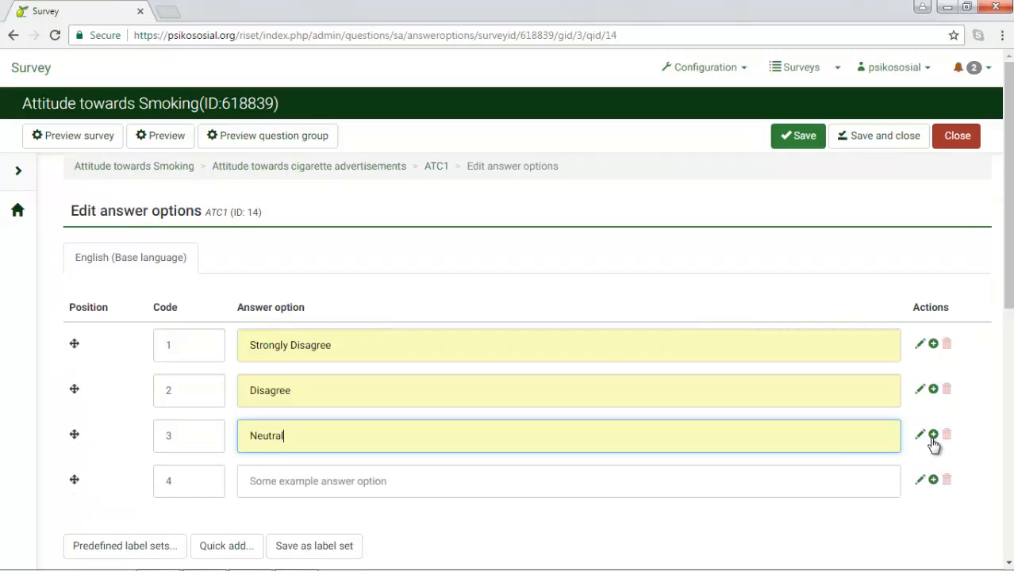
pyautogui.click(448, 489)
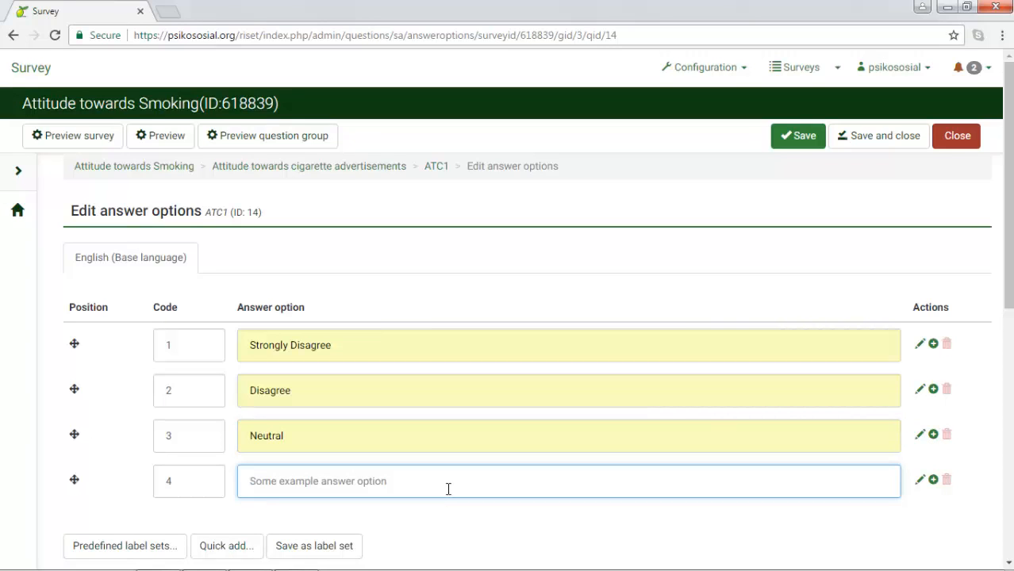
pyautogui.write('Agr')
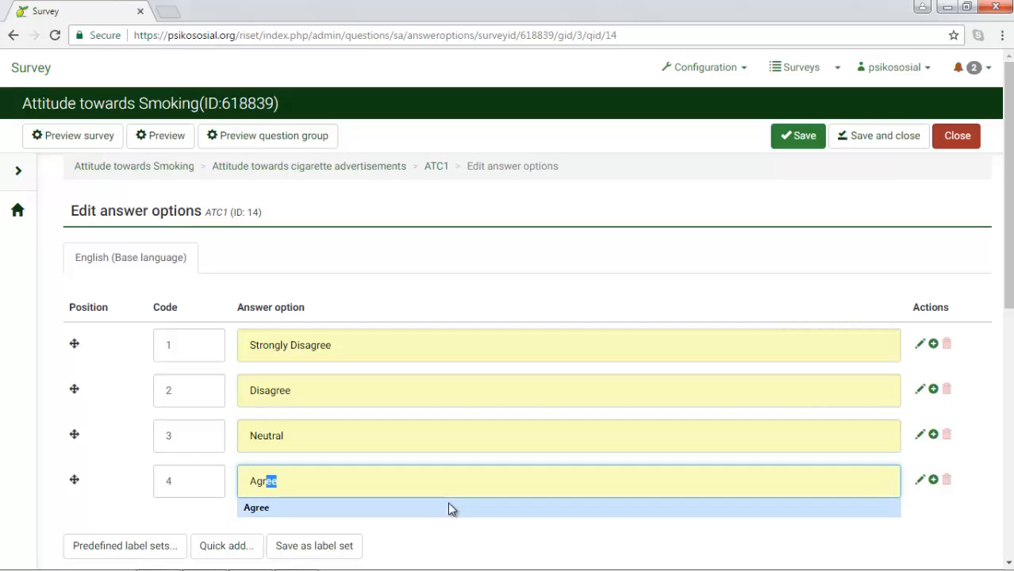
pyautogui.click(451, 508)
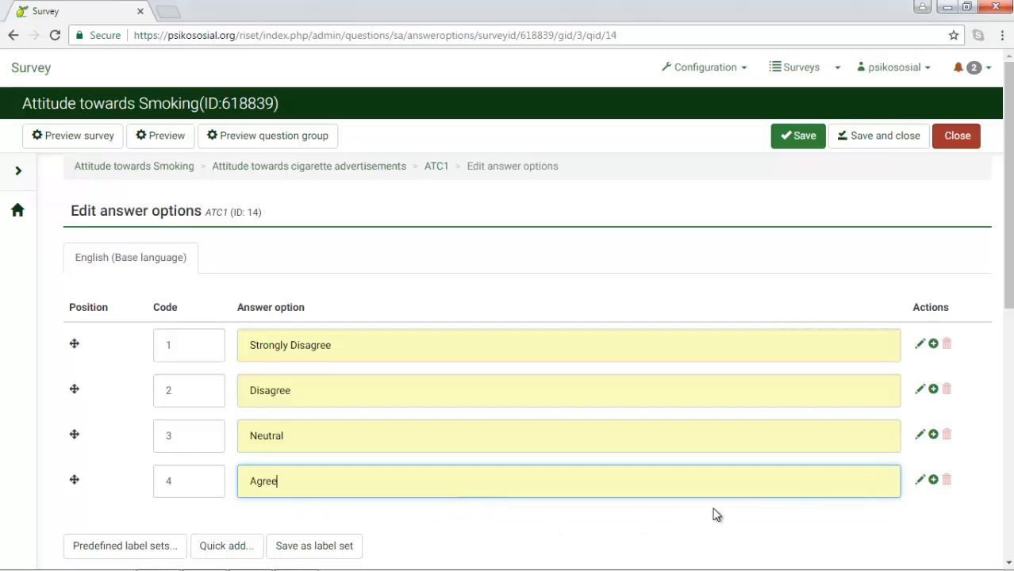
# Step: Add a final answer option with code 5 and the text "Strongly Agree" below "Agree"
pyautogui.click(933, 480)
pyautogui.scroll(-1, 411, 506)
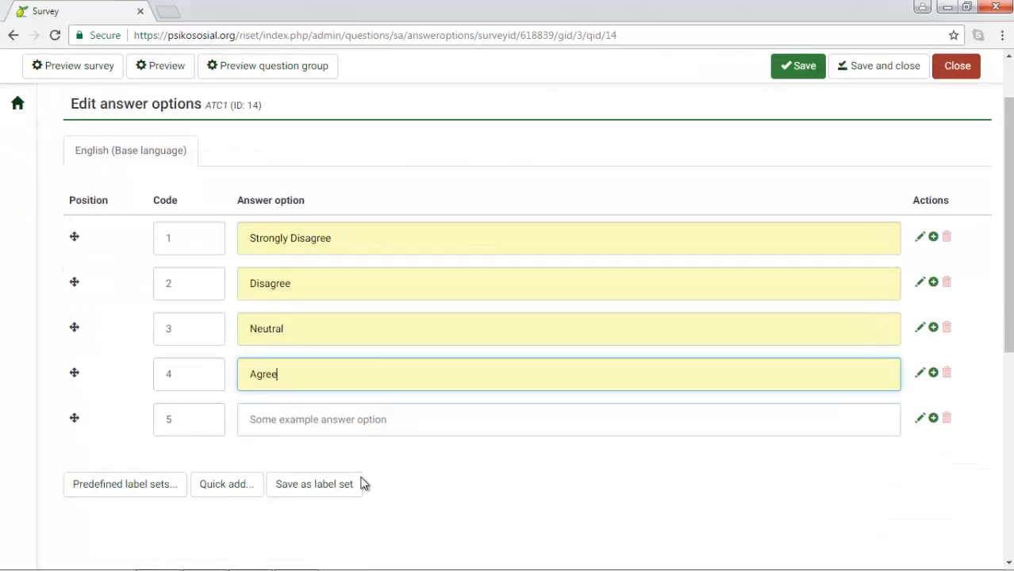
pyautogui.click(326, 418)
pyautogui.write('Stro')
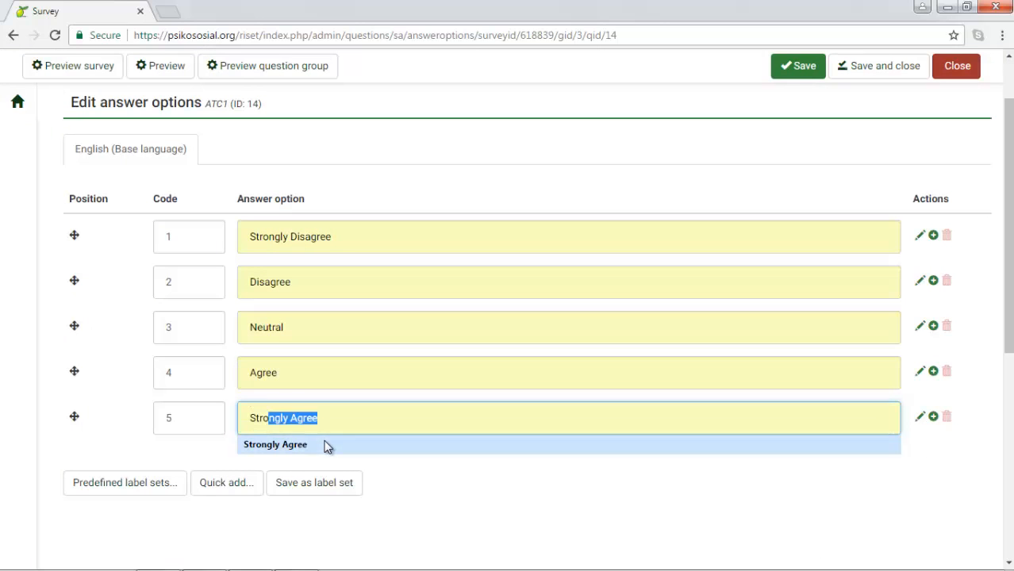
pyautogui.click(323, 445)
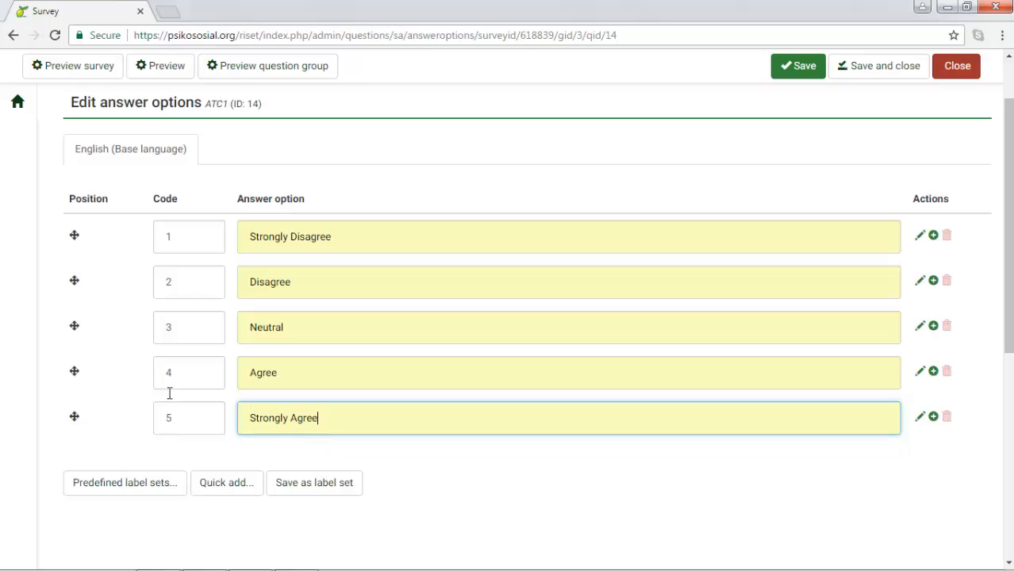
pyautogui.moveTo(170, 393); pyautogui.dragTo(173, 418)
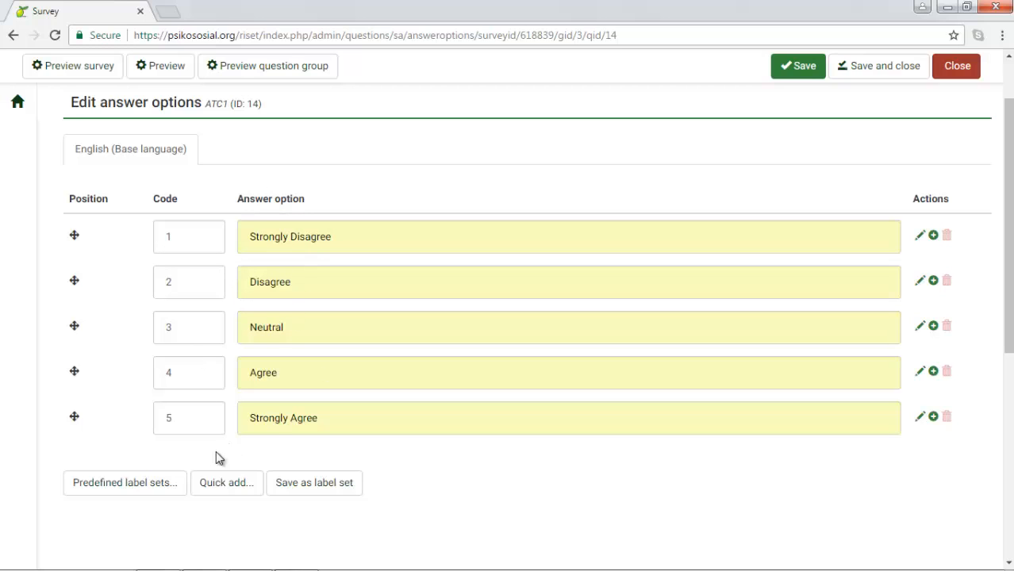
# Step: Save the five answer options as a new label set named "Favorable Score"
pyautogui.click(307, 492)
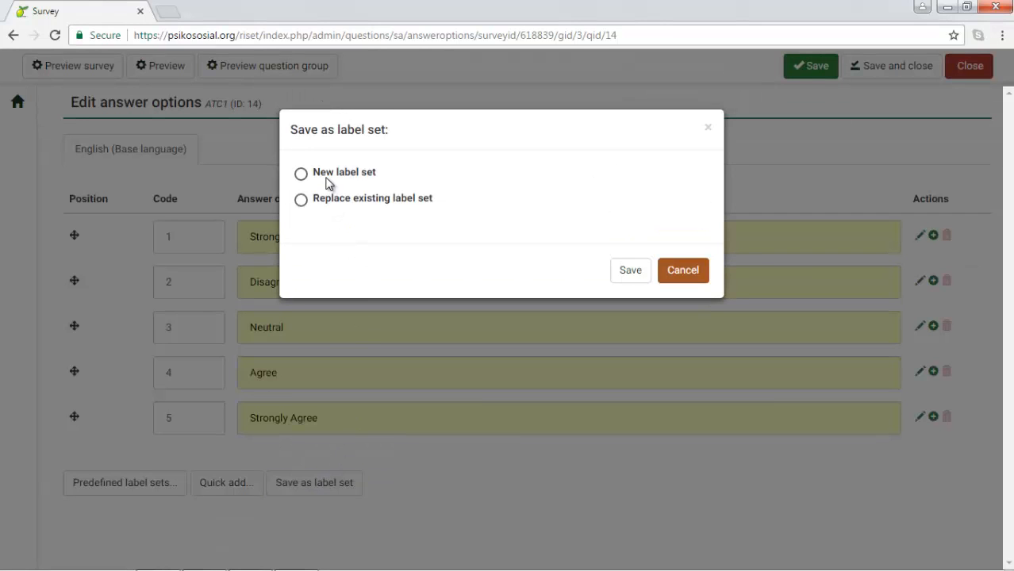
pyautogui.click(324, 176)
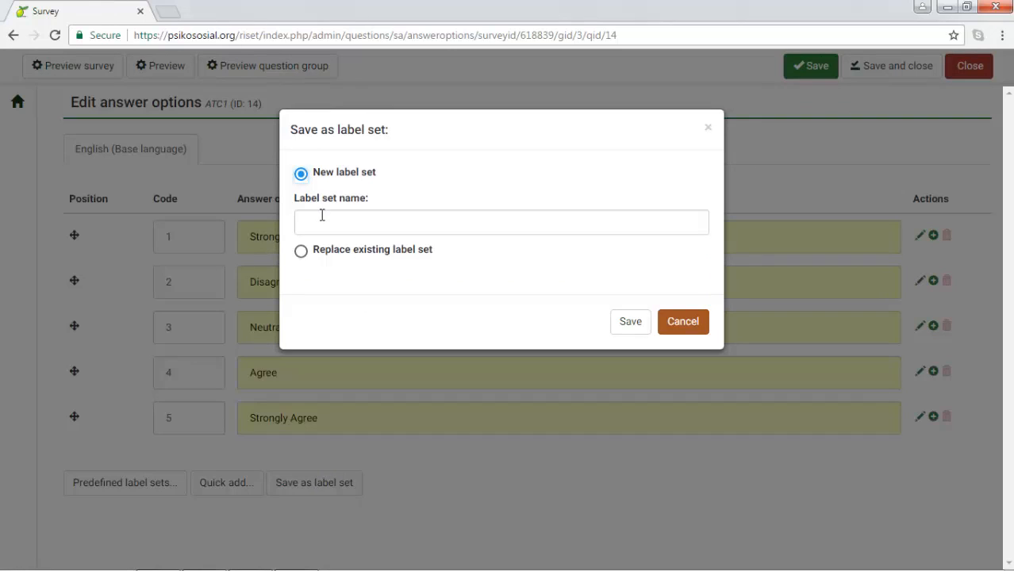
pyautogui.click(321, 215)
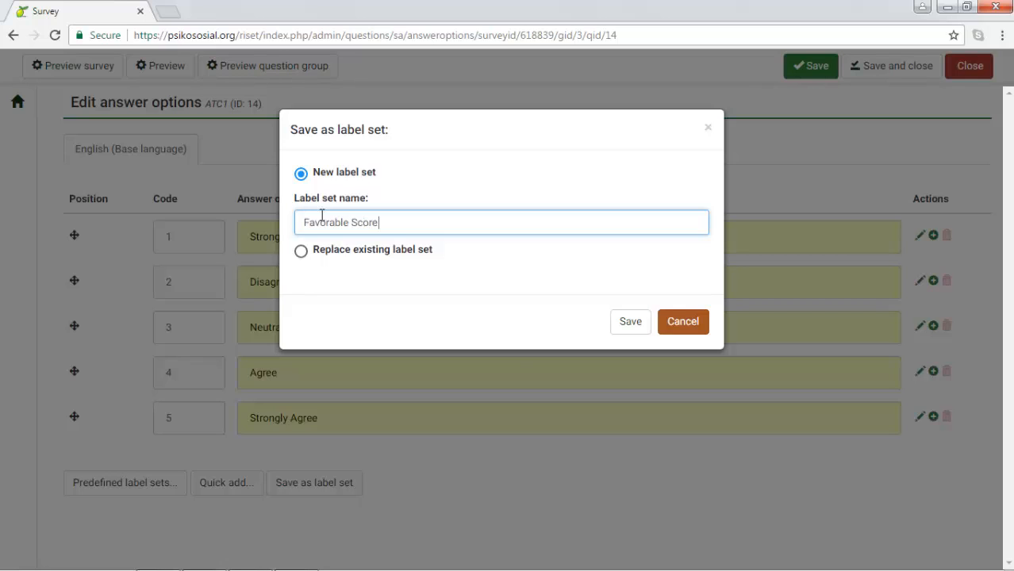
pyautogui.click(626, 321)
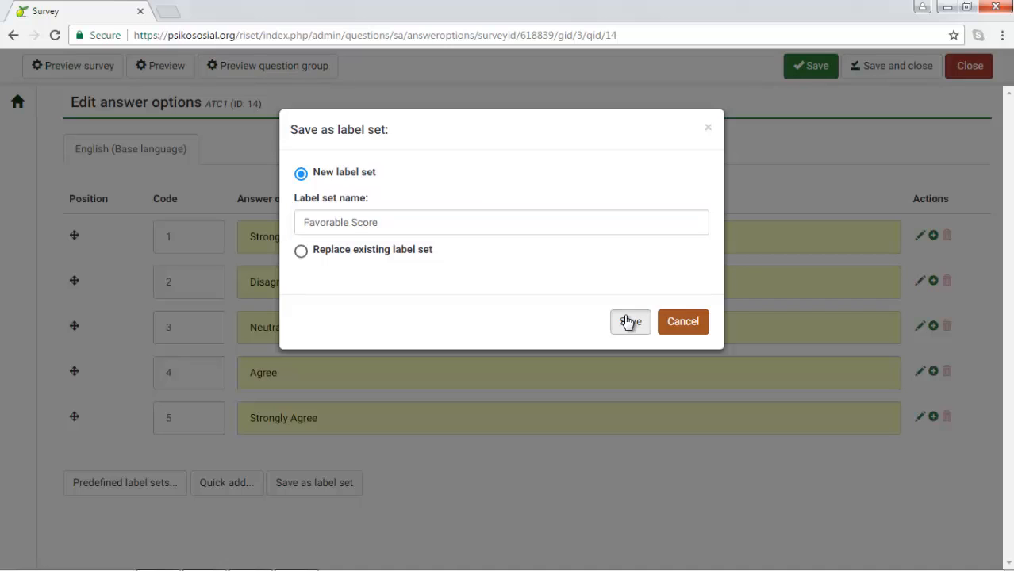
# Step: Store the new label set "Favorable Score" and save the answer options of question ATC1
pyautogui.click(627, 322)
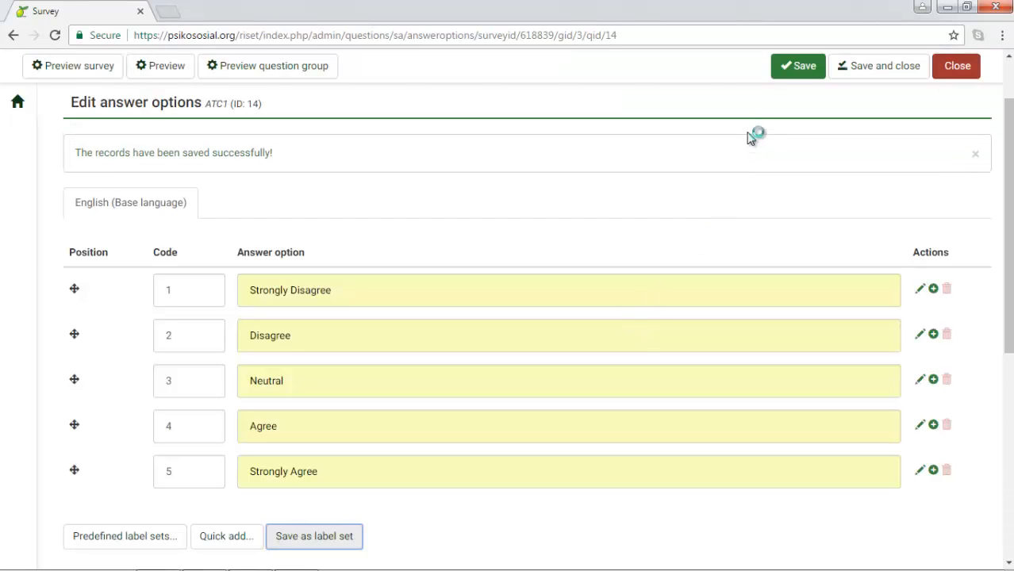
pyautogui.click(794, 69)
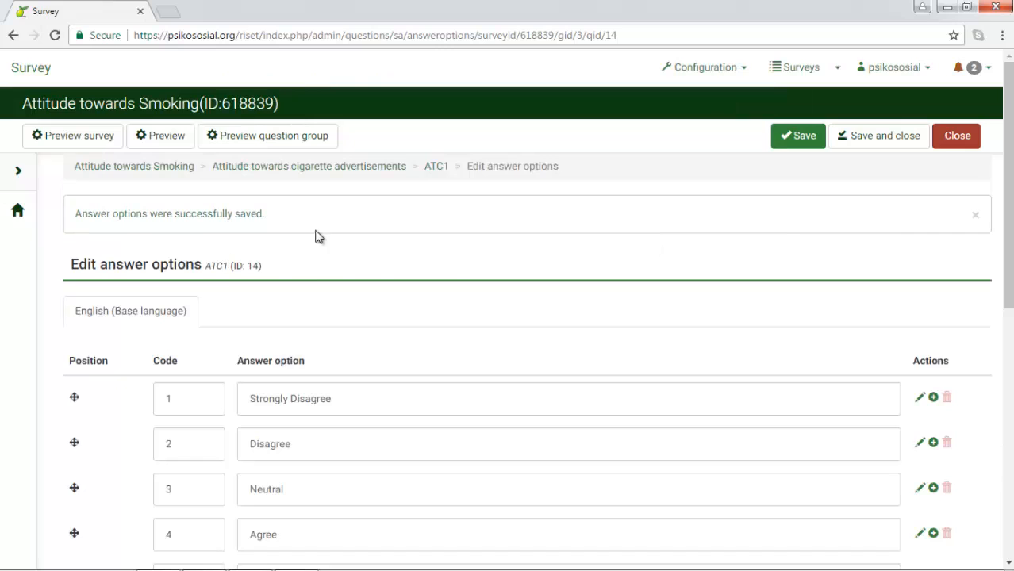
# Step: Save question ATC1 with a single subquestion SQ001 left without text and return to the question summary
pyautogui.moveTo(421, 163); pyautogui.dragTo(453, 173)
pyautogui.click(439, 172)
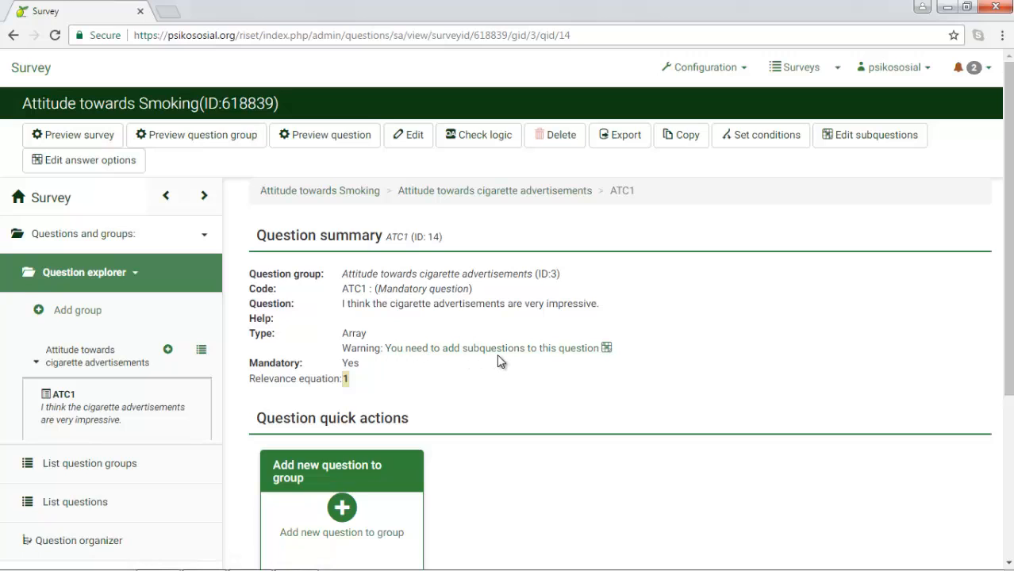
pyautogui.click(437, 353)
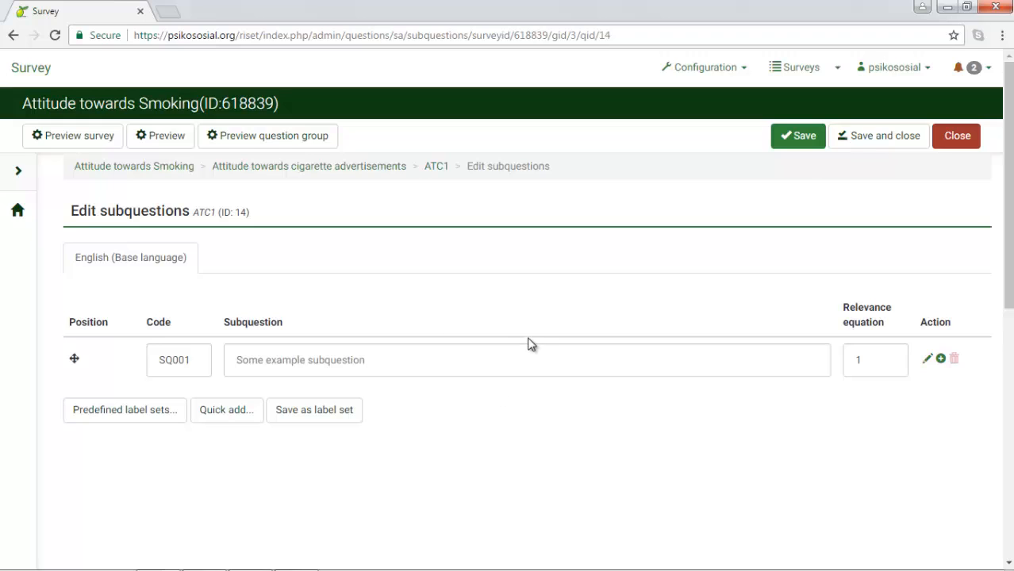
pyautogui.click(801, 151)
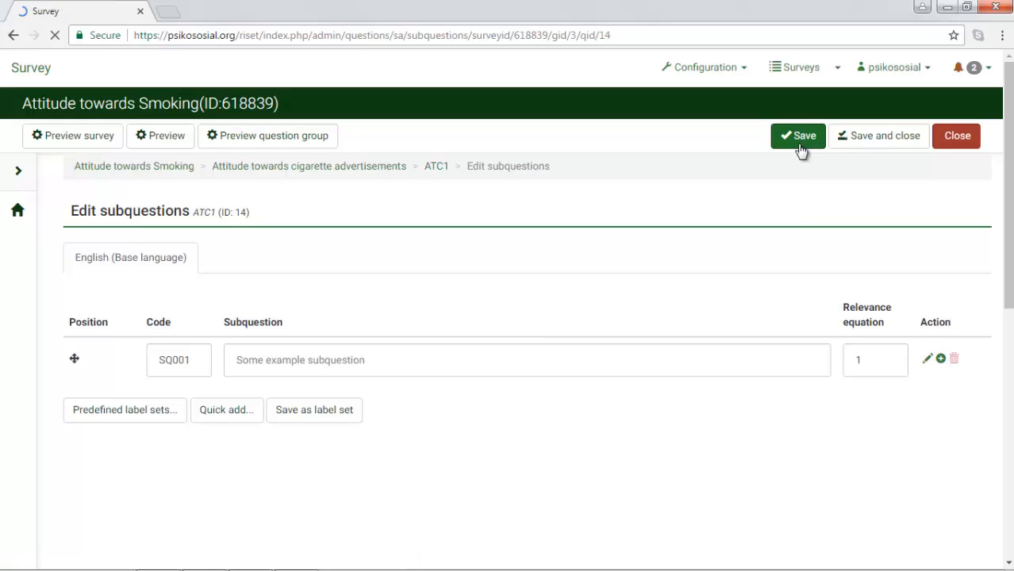
pyautogui.click(434, 171)
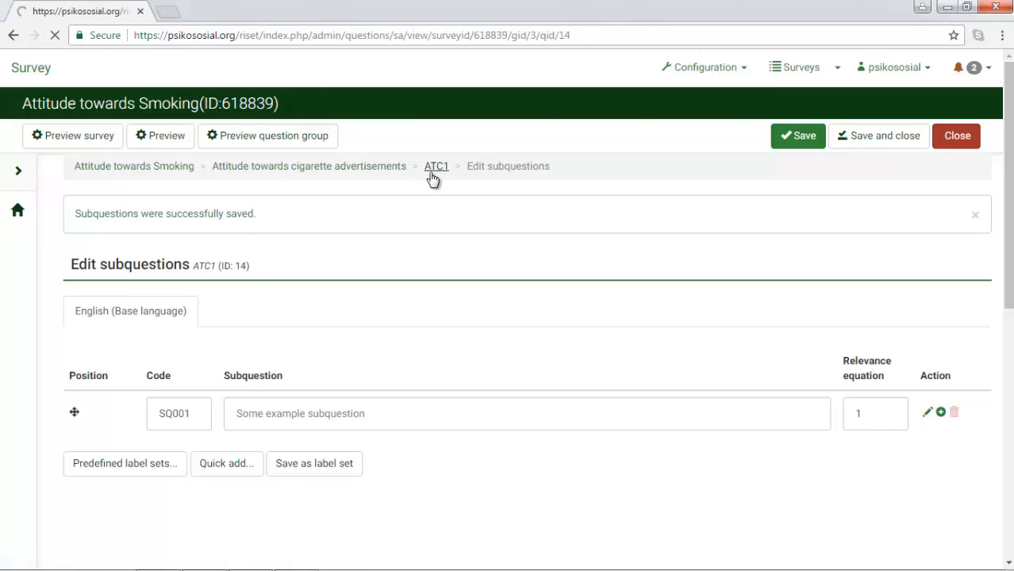
# Step: Preview the survey in a separate browser tab and examine the instructions and question on the cigarette advertisements page
pyautogui.rightClick(97, 140)
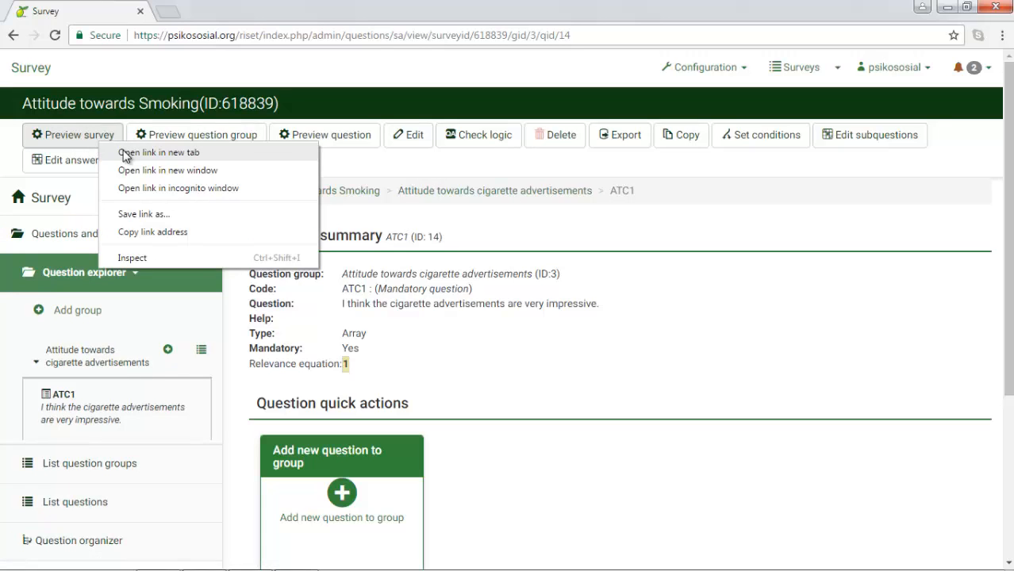
pyautogui.click(125, 156)
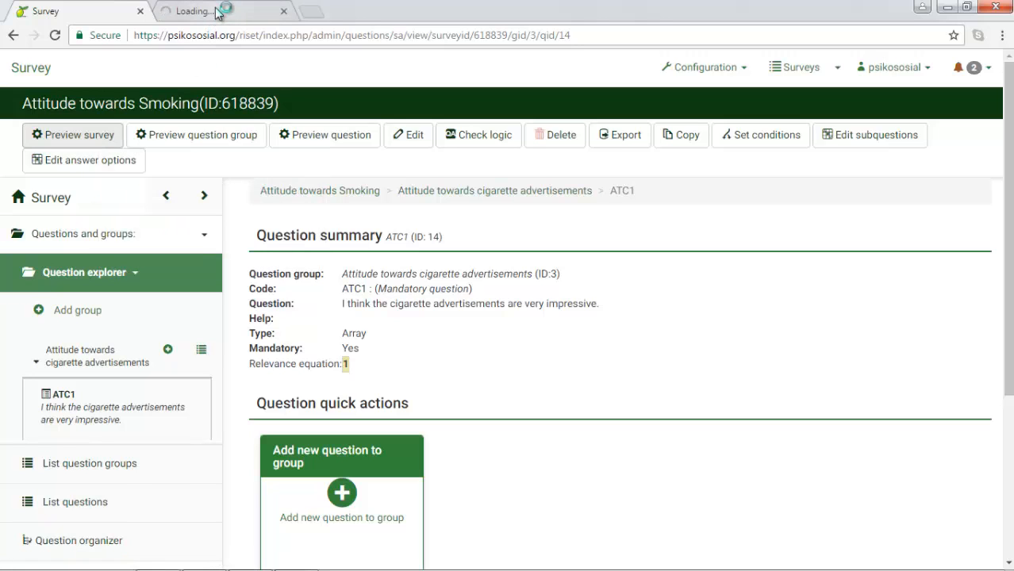
pyautogui.click(218, 12)
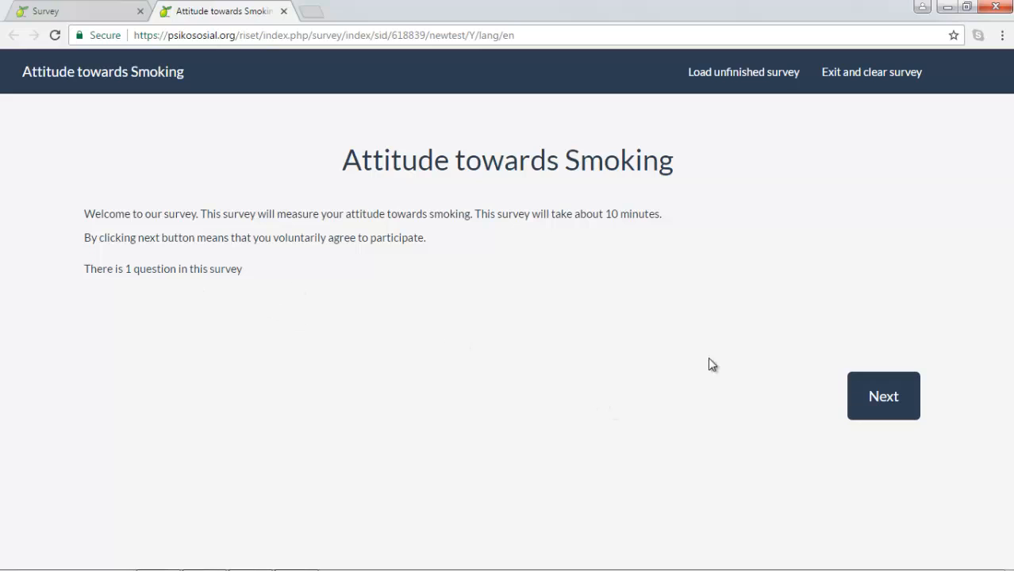
pyautogui.click(903, 403)
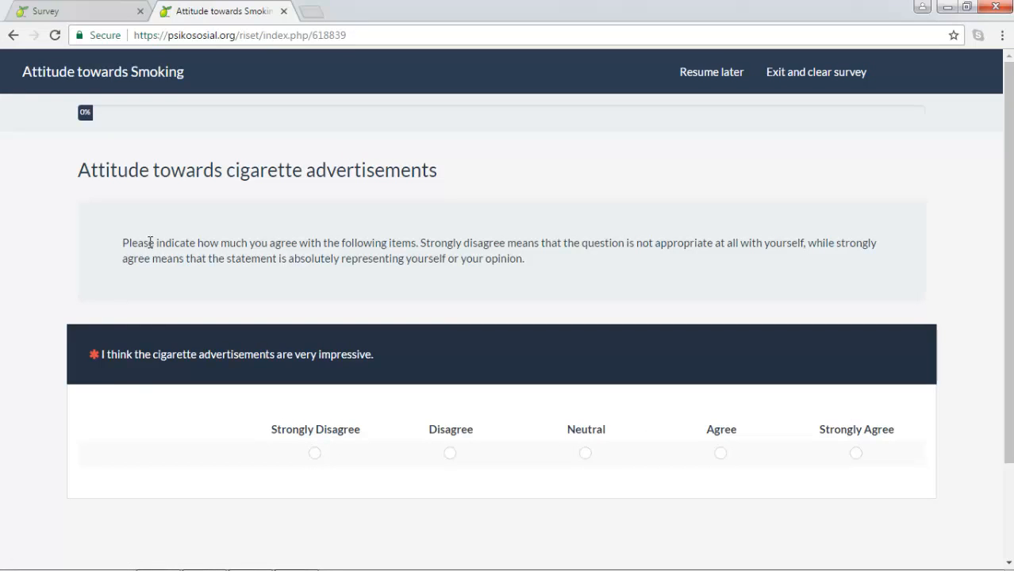
pyautogui.moveTo(120, 244); pyautogui.dragTo(295, 260)
pyautogui.moveTo(208, 254); pyautogui.dragTo(121, 242)
pyautogui.moveTo(102, 355); pyautogui.dragTo(366, 363)
pyautogui.click(222, 416)
# Step: Start a new question in the cigarette advertisements group with code ATC2 and text "The cigarette advertisements on TV are not interesting at all."
pyautogui.click(98, 9)
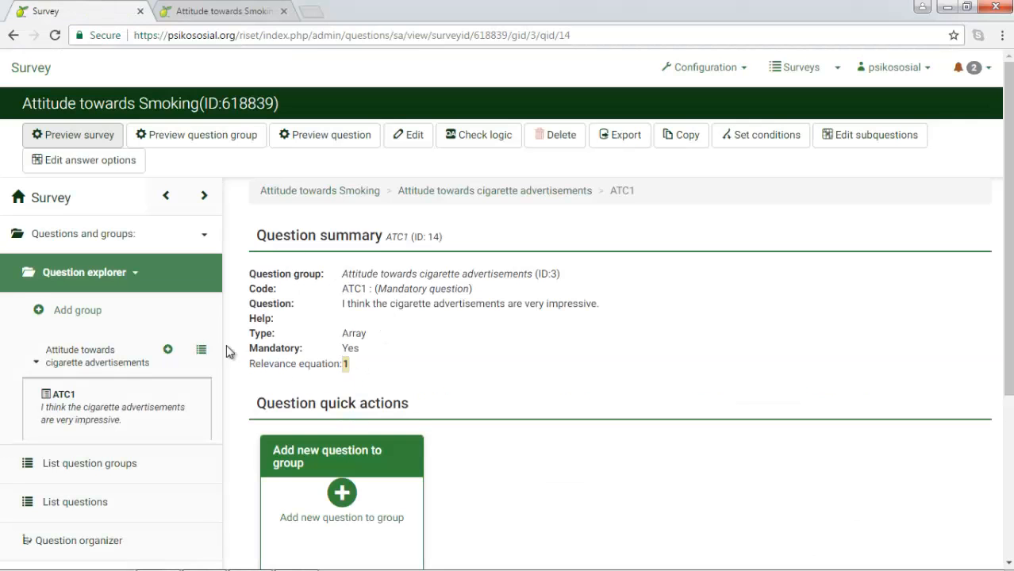
pyautogui.scroll(-2, 170, 324)
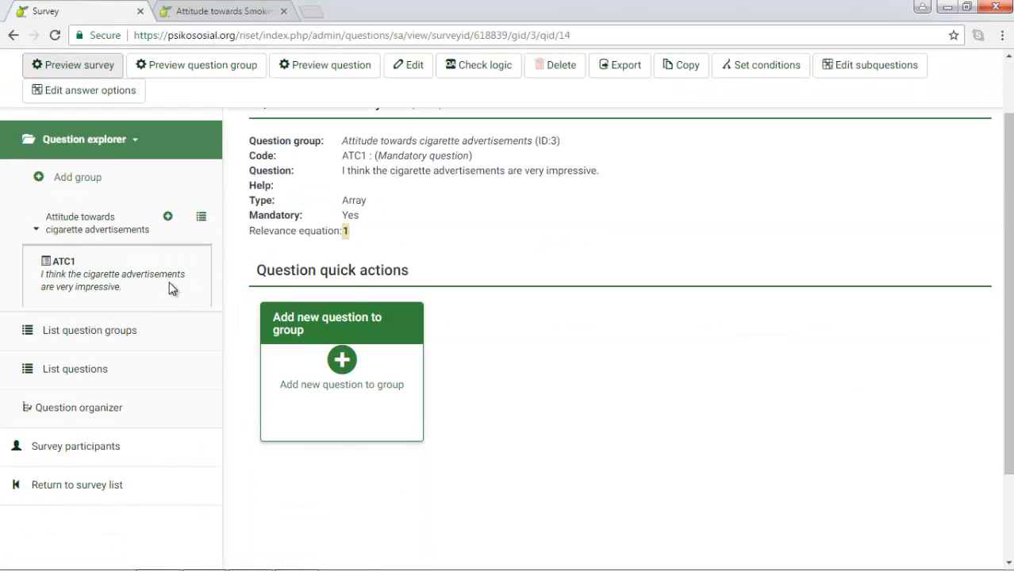
pyautogui.scroll(2, 170, 289)
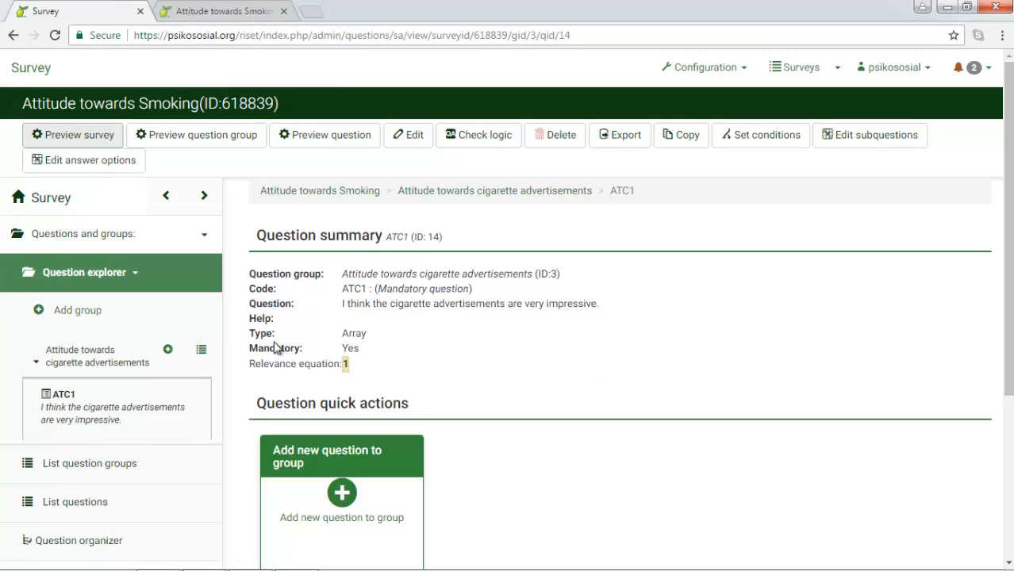
pyautogui.click(345, 519)
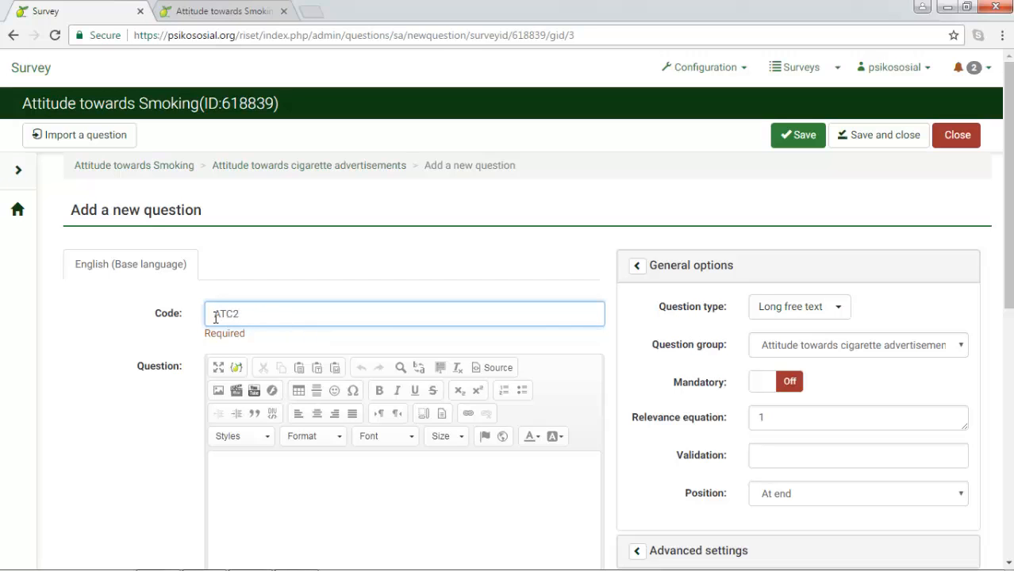
pyautogui.scroll(-3, 230, 315)
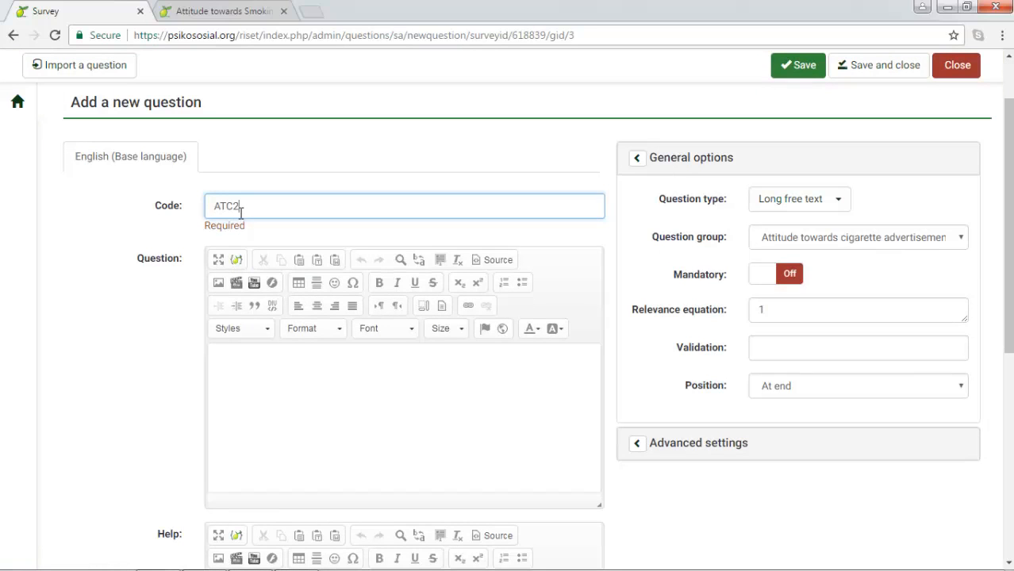
pyautogui.click(238, 369)
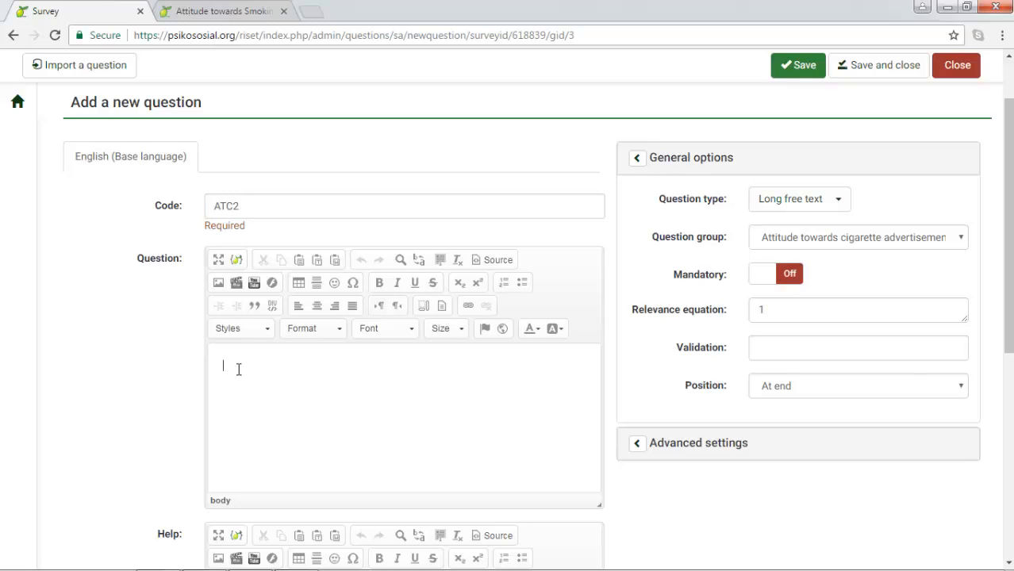
pyautogui.write('The cigarette advertisements on TV are not inte')
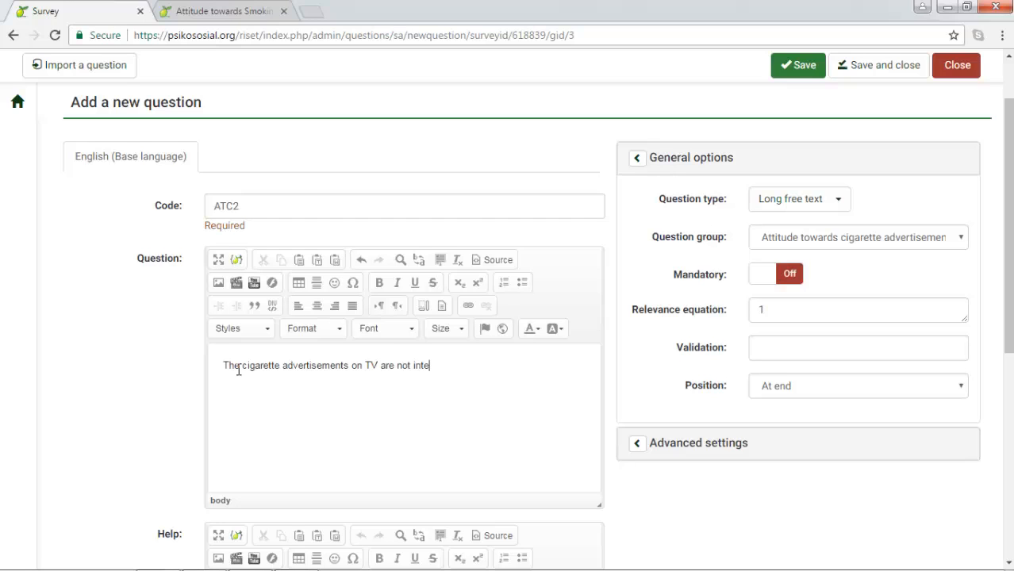
pyautogui.write('ing at all.')
pyautogui.moveTo(495, 365)
pyautogui.mouseDown()
pyautogui.moveTo(367, 376)
pyautogui.moveTo(494, 368)
pyautogui.mouseUp()
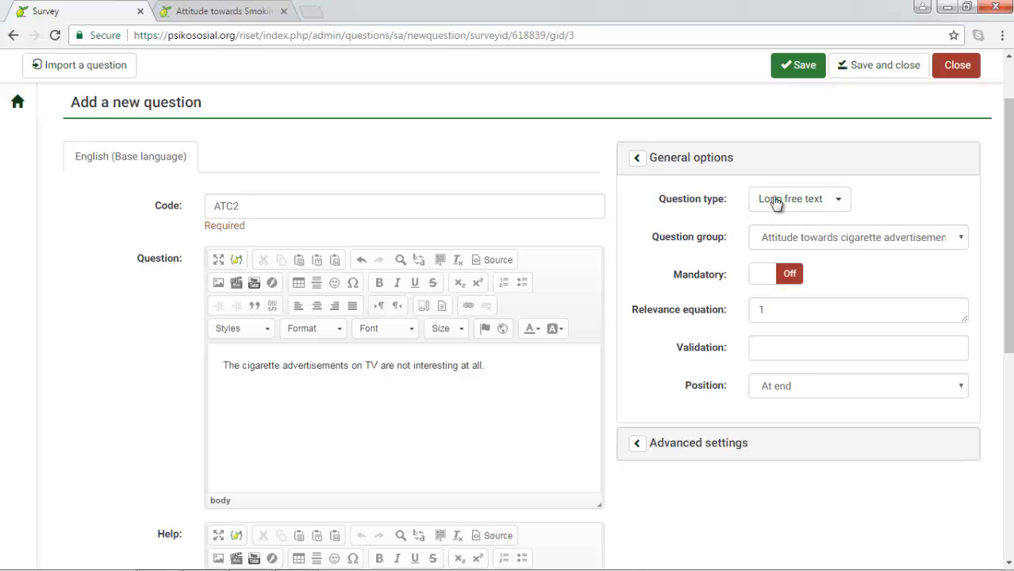
# Step: Make ATC2 a mandatory question of type Array and save it
pyautogui.click(805, 207)
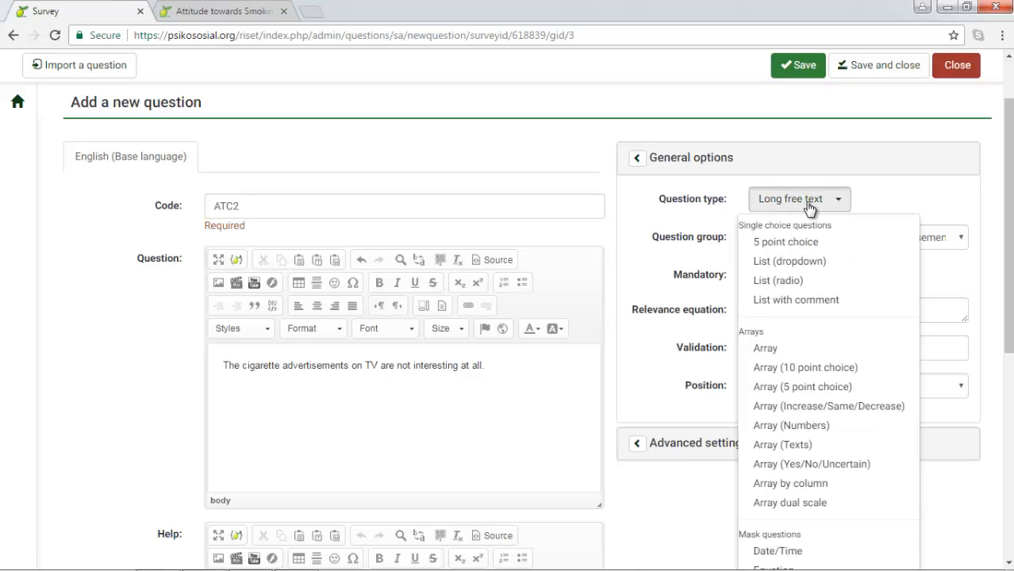
pyautogui.click(778, 355)
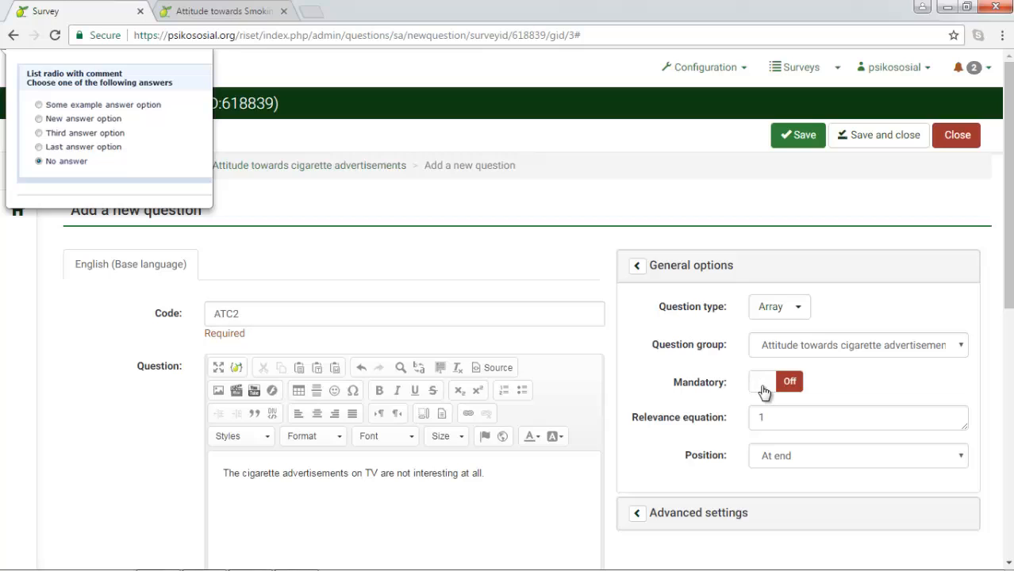
pyautogui.click(763, 388)
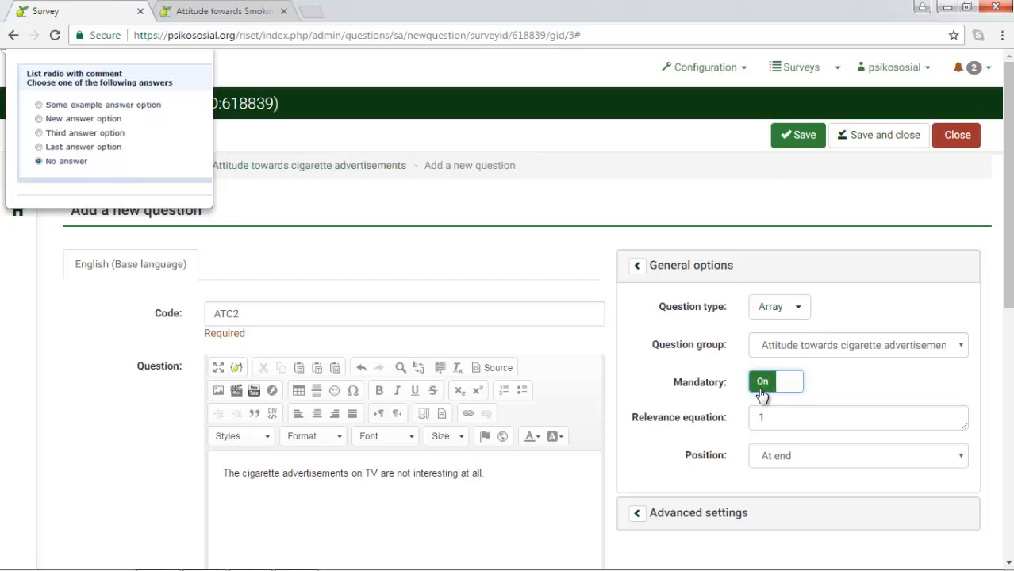
pyautogui.click(787, 140)
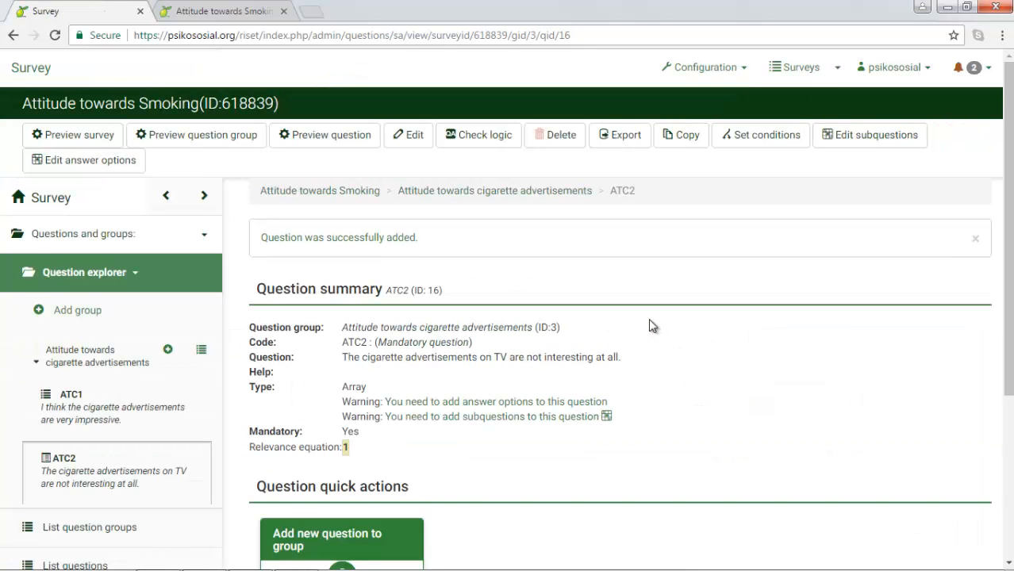
# Step: Open the answer options of question ATC2 and set the first one to code 5 with the text "Strongly Disagree"
pyautogui.doubleClick(361, 402)
pyautogui.moveTo(396, 406); pyautogui.dragTo(340, 401)
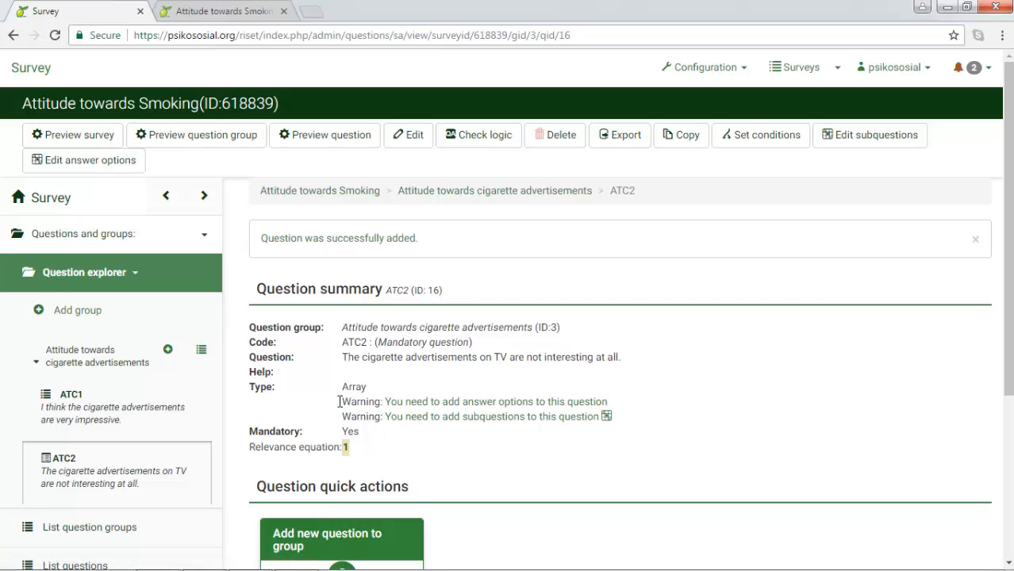
pyautogui.click(418, 404)
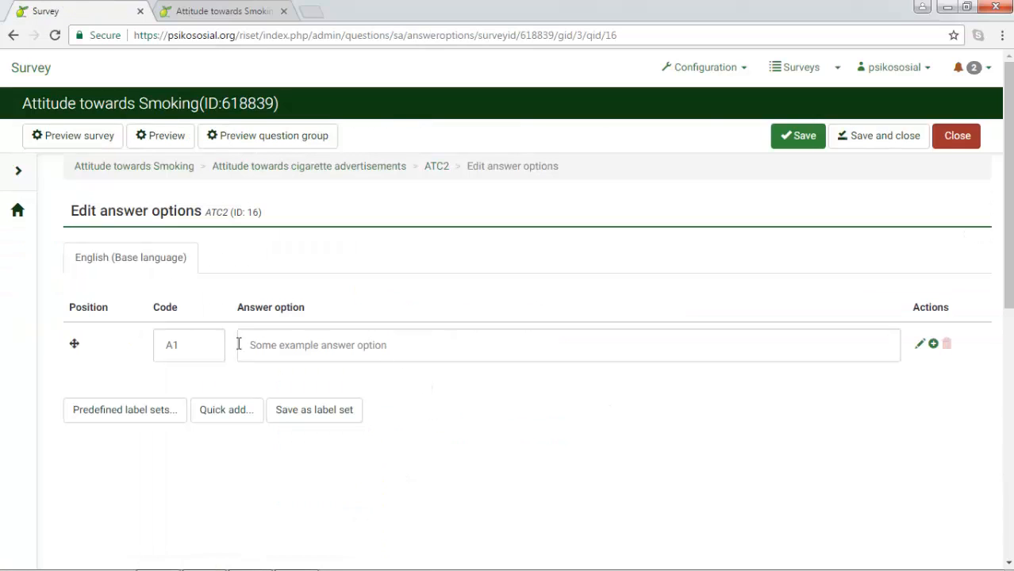
pyautogui.click(203, 349)
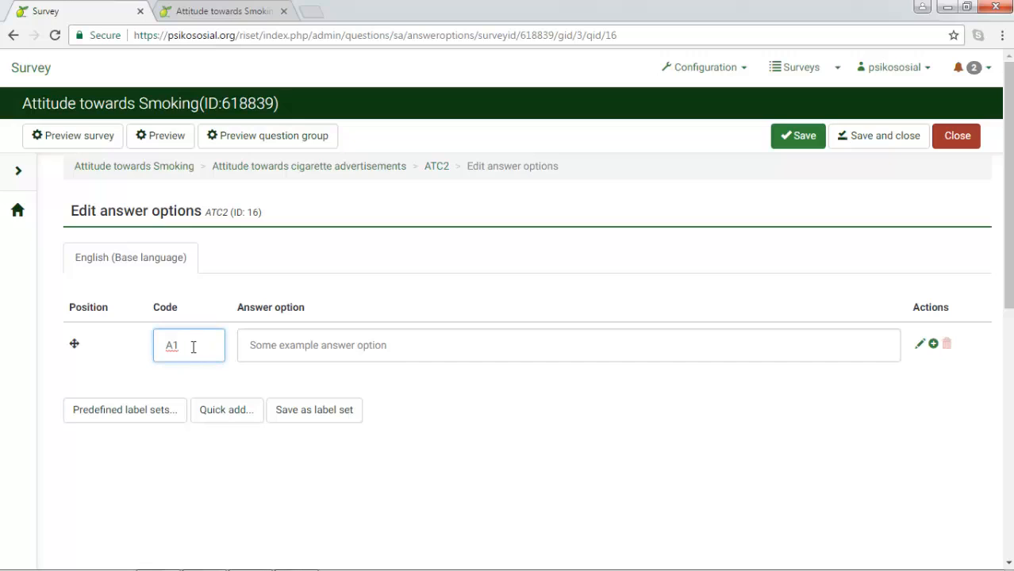
pyautogui.moveTo(186, 346); pyautogui.dragTo(161, 347)
pyautogui.write('5')
pyautogui.click(311, 351)
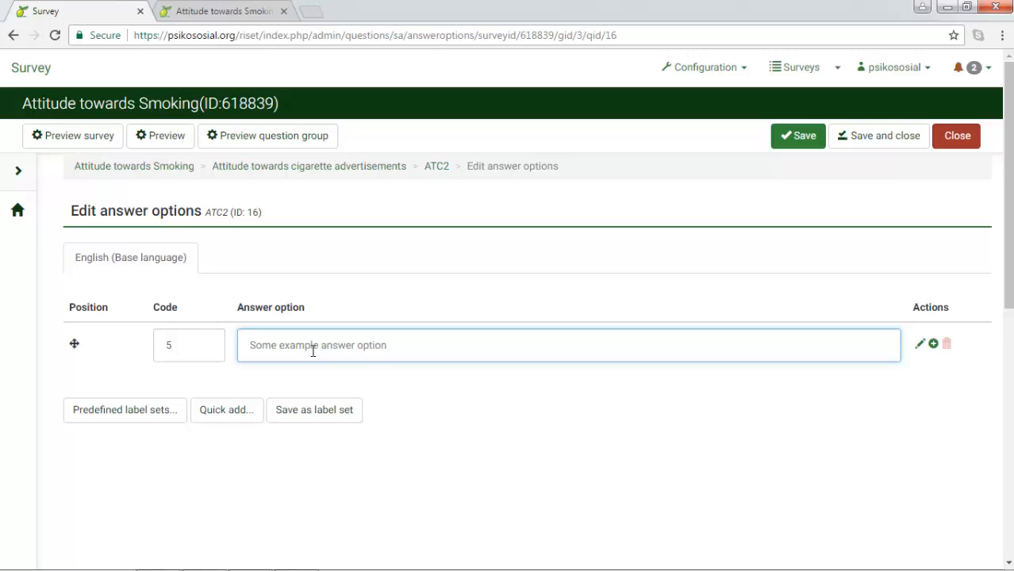
pyautogui.write('Stro')
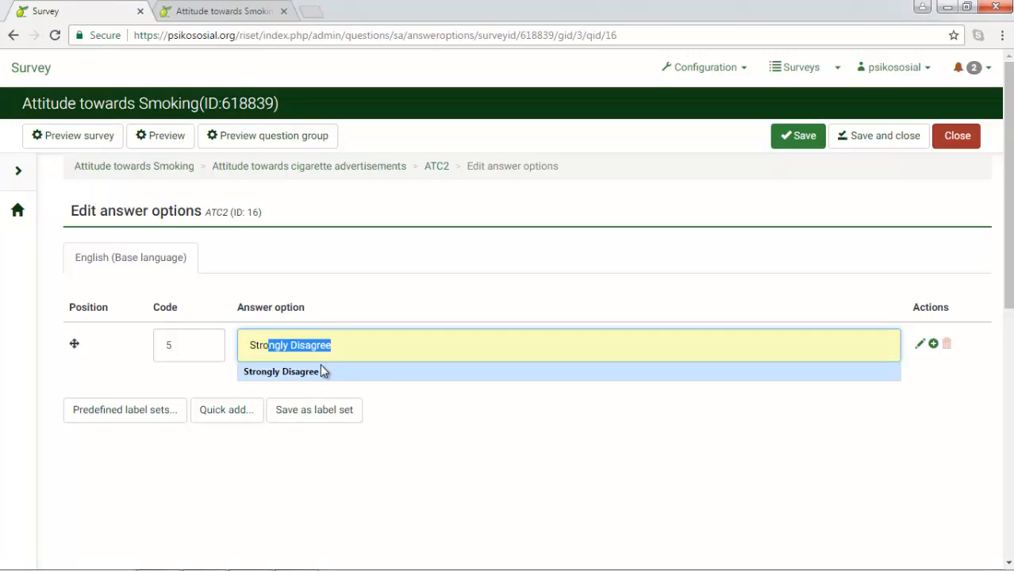
pyautogui.click(320, 367)
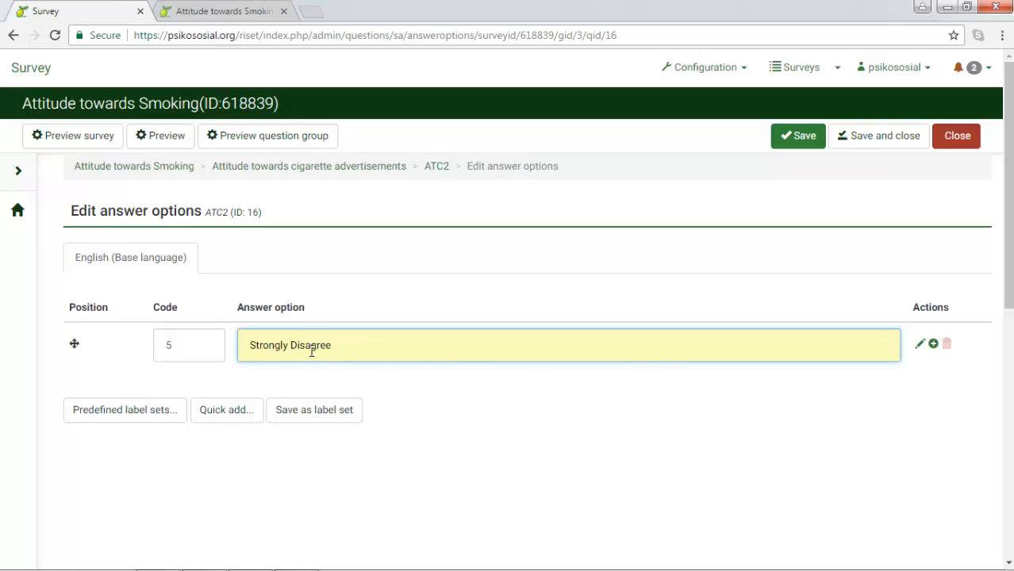
# Step: Add an answer option with code 4 and the text "Disagree" below "Strongly Disagree"
pyautogui.click(934, 344)
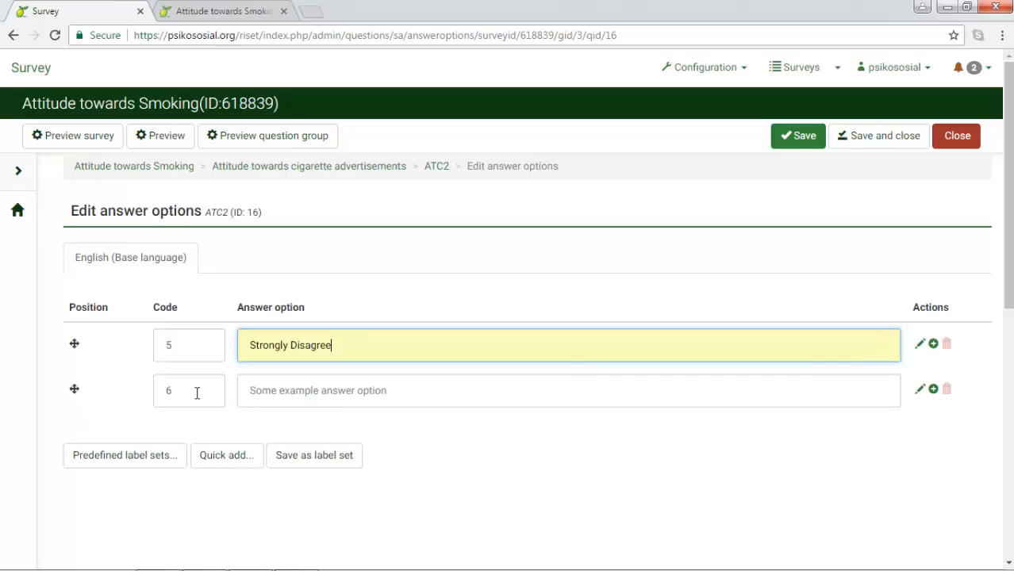
pyautogui.click(157, 393)
pyautogui.write('4')
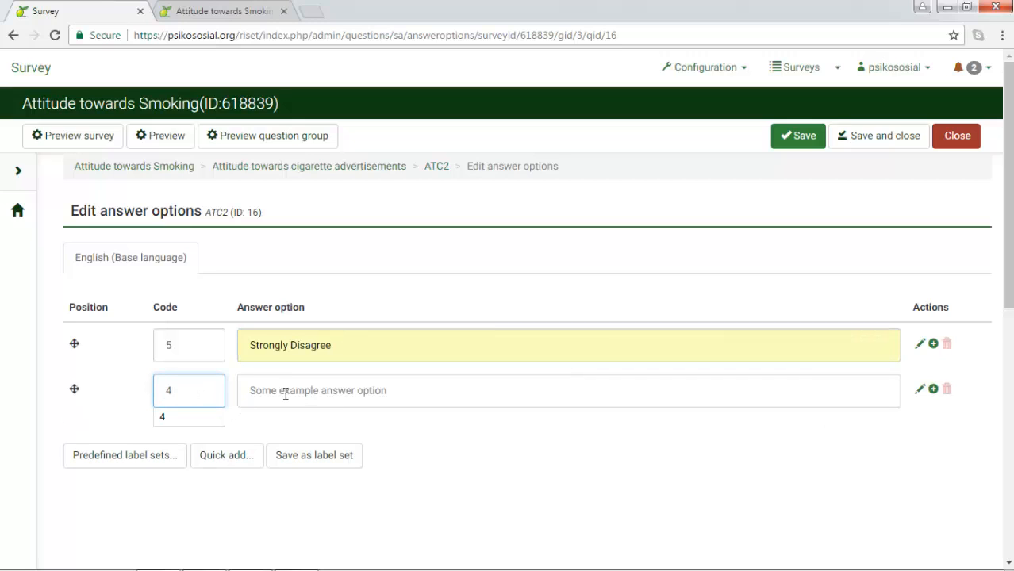
pyautogui.click(285, 394)
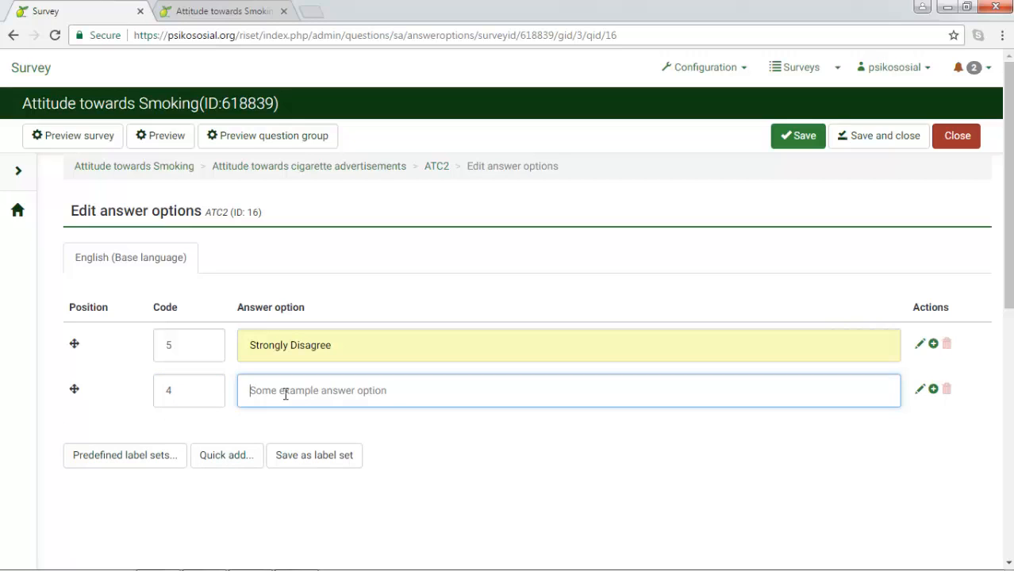
pyautogui.write('D')
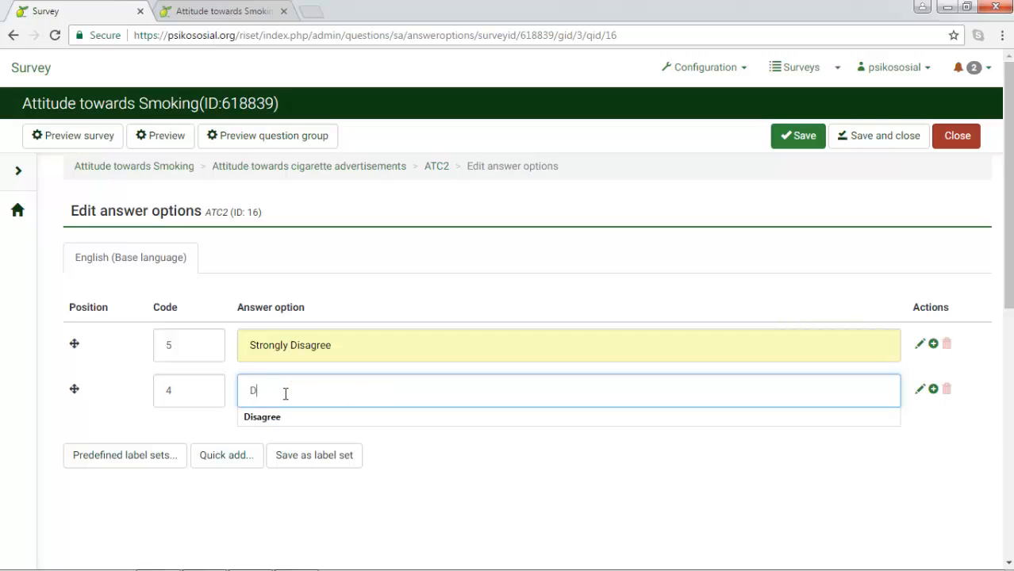
pyautogui.write('is')
pyautogui.click(301, 421)
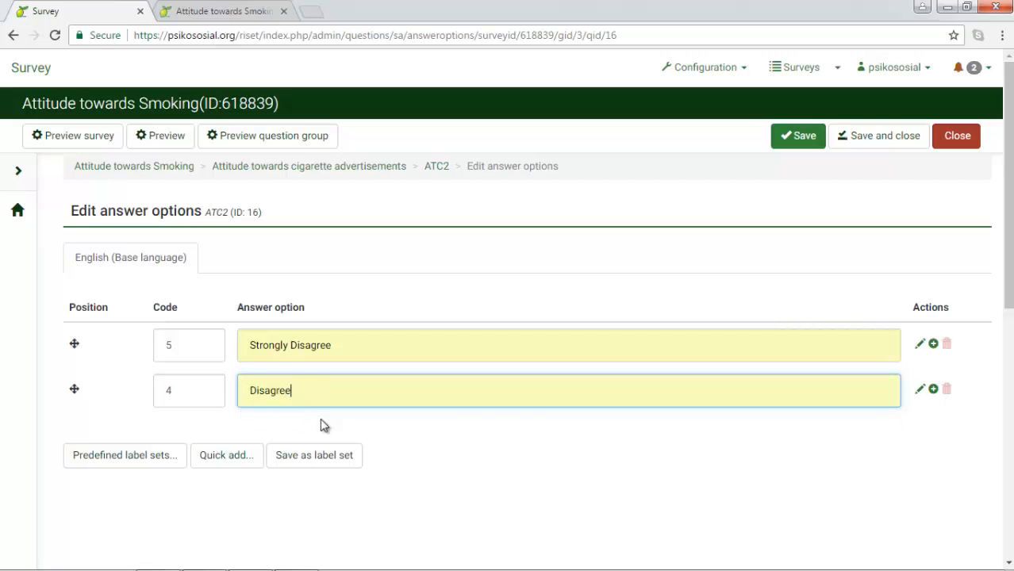
# Step: Add an answer option with code 3 and the text "Neutral" below "Disagree"
pyautogui.click(935, 389)
pyautogui.doubleClick(157, 439)
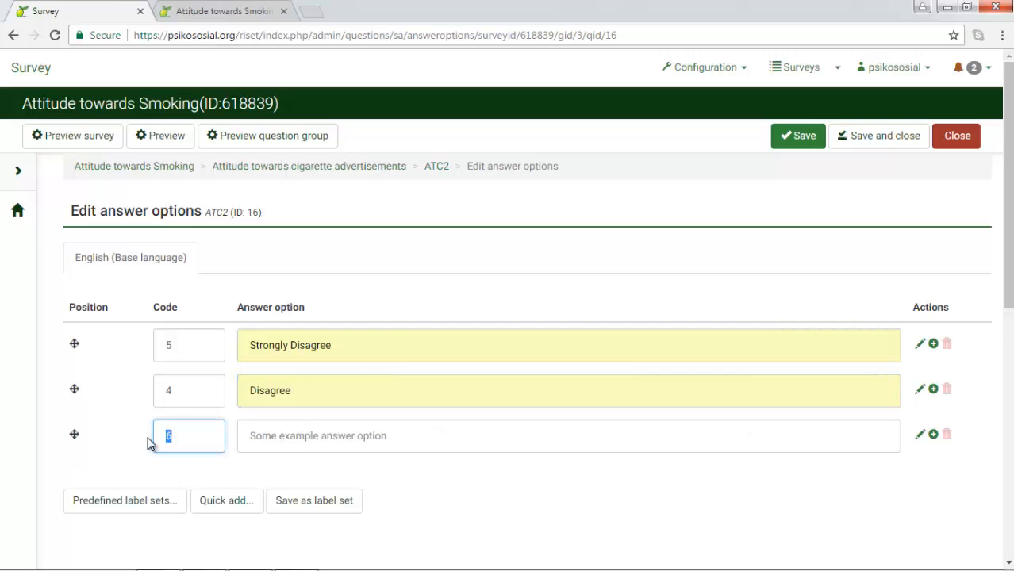
pyautogui.write('3')
pyautogui.click(288, 438)
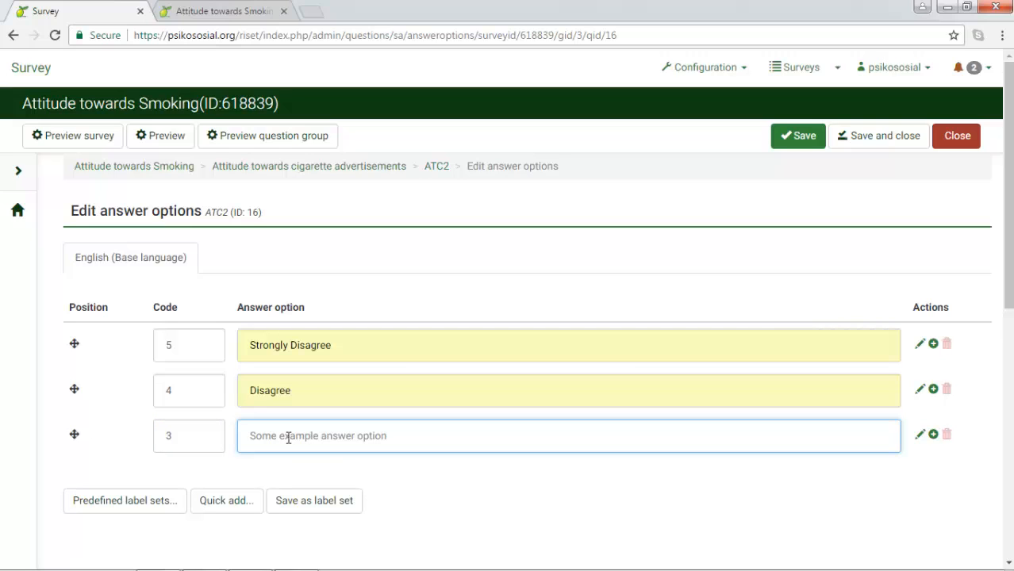
pyautogui.write('ne')
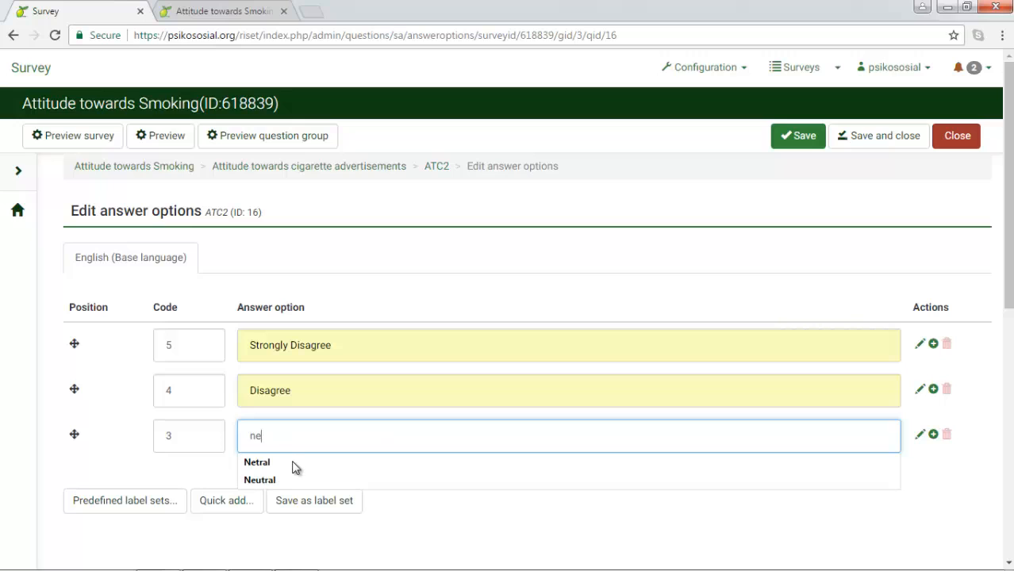
pyautogui.click(296, 482)
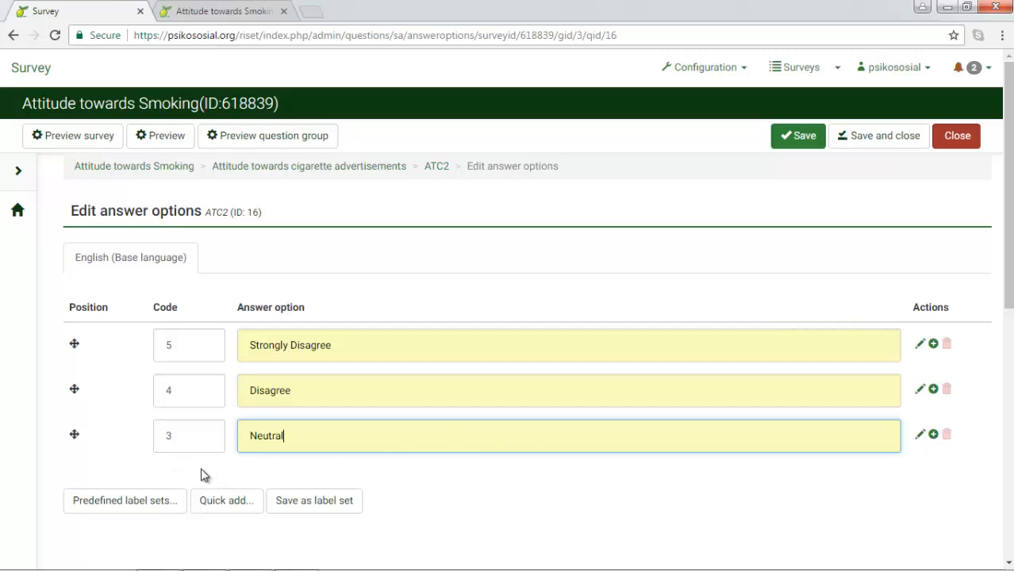
# Step: Add an answer option with code 2 and the text "Agree" below "Neutral"
pyautogui.press('Return')
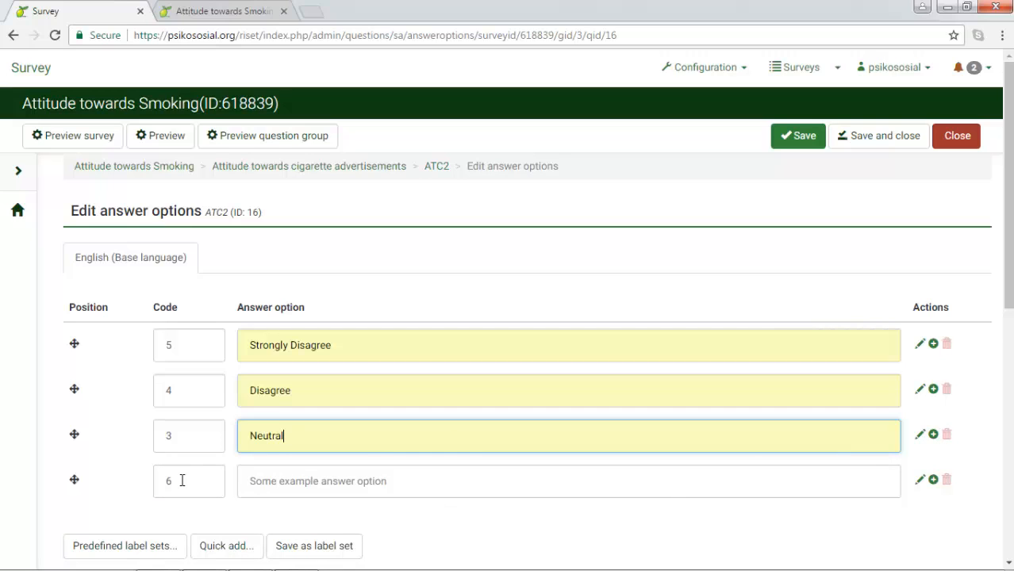
pyautogui.doubleClick(155, 483)
pyautogui.write('2')
pyautogui.click(279, 492)
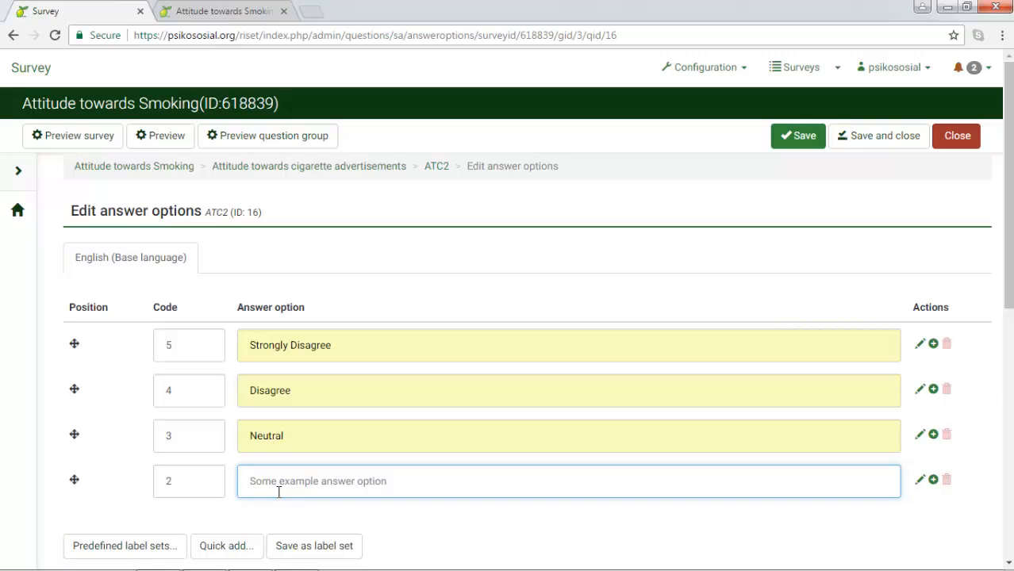
pyautogui.write('A')
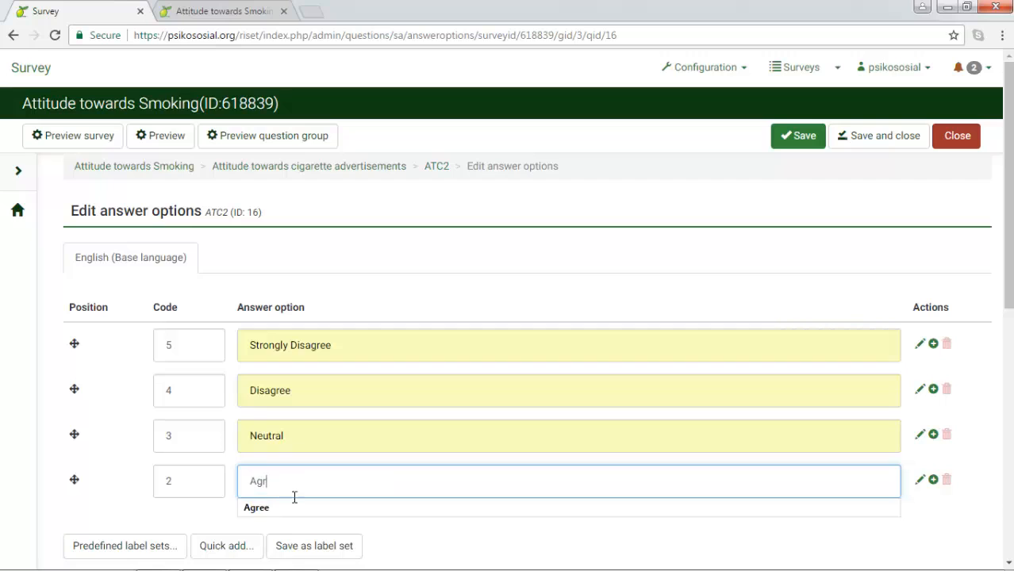
pyautogui.write('gr')
pyautogui.click(297, 499)
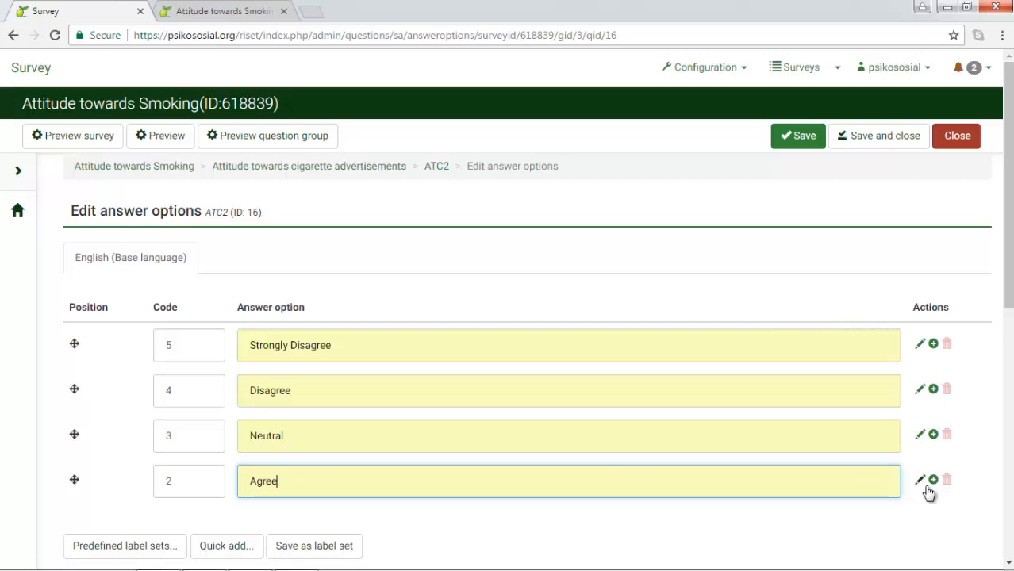
# Step: Add an answer option with code 1 and the text "Strongly Agree" below "Agree"
pyautogui.press('Return')
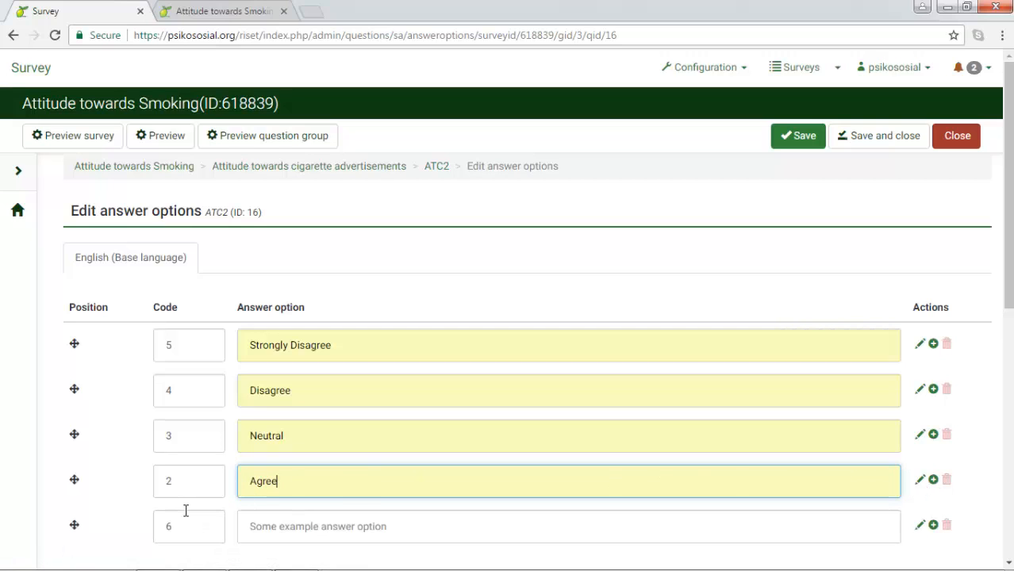
pyautogui.click(169, 528)
pyautogui.write('1')
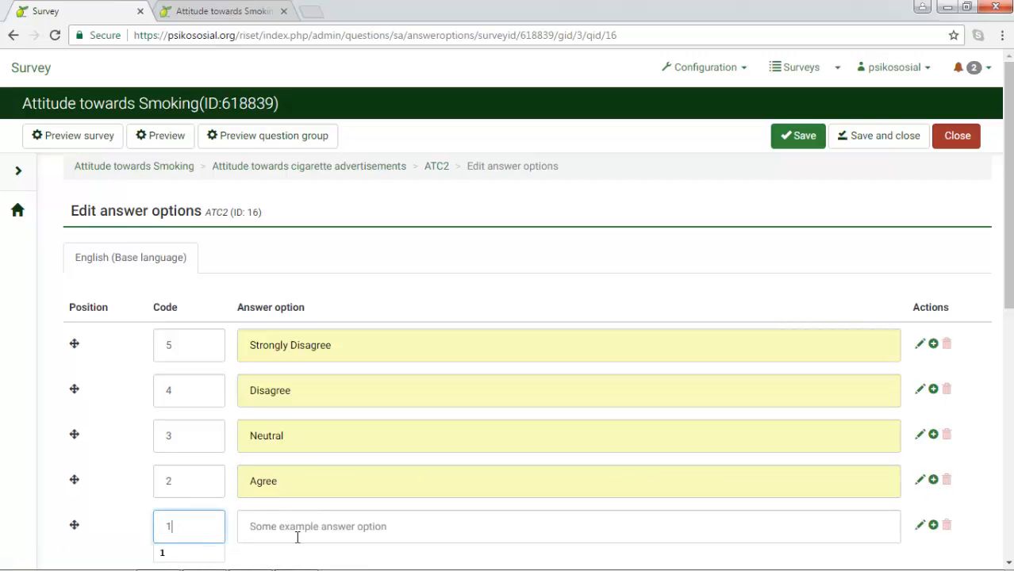
pyautogui.click(298, 528)
pyautogui.write('Str')
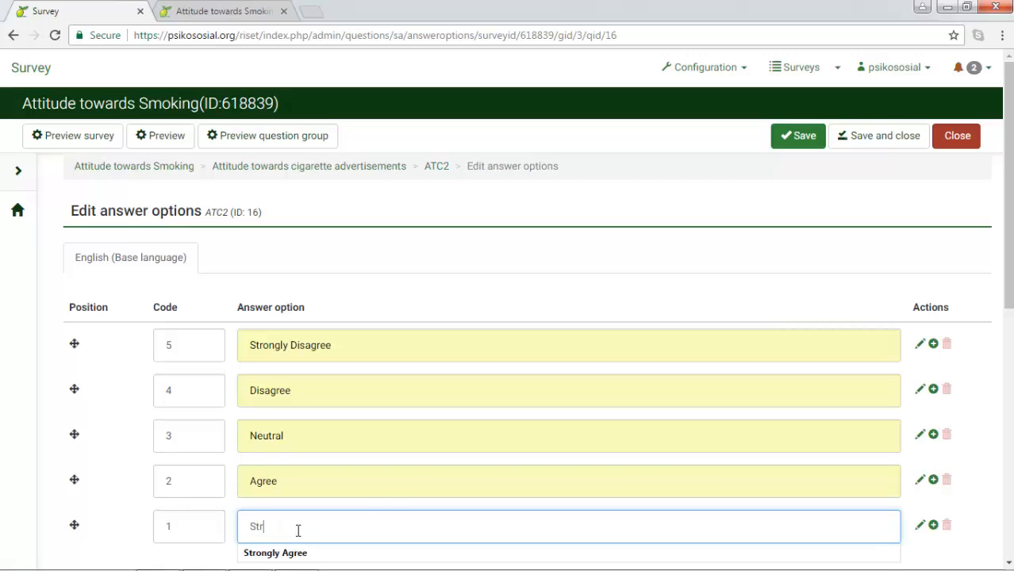
pyautogui.click(313, 553)
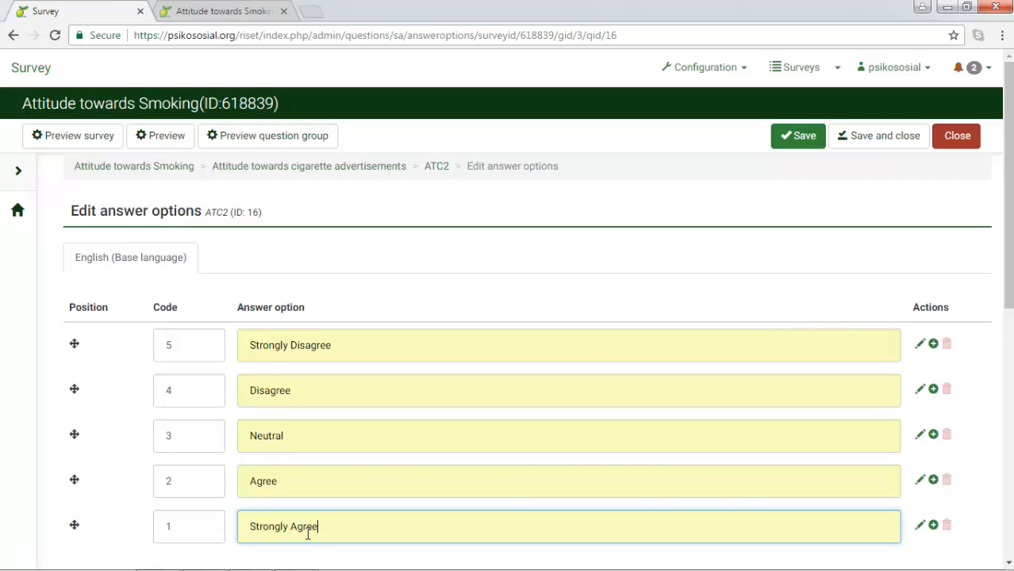
# Step: Save the five ATC2 answer options as a new label set named "Reverse-score"
pyautogui.scroll(-2, 310, 538)
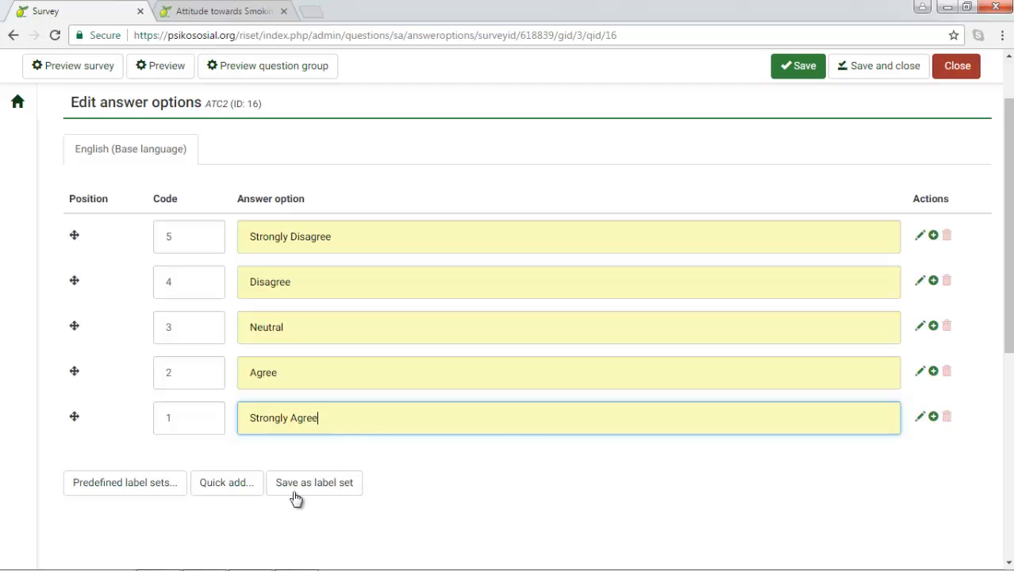
pyautogui.click(345, 498)
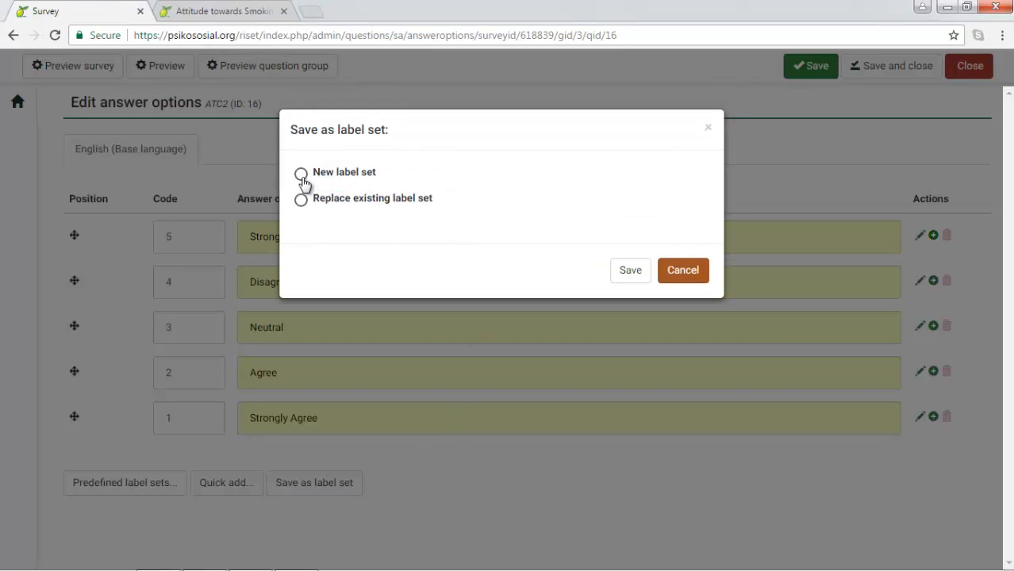
pyautogui.click(303, 181)
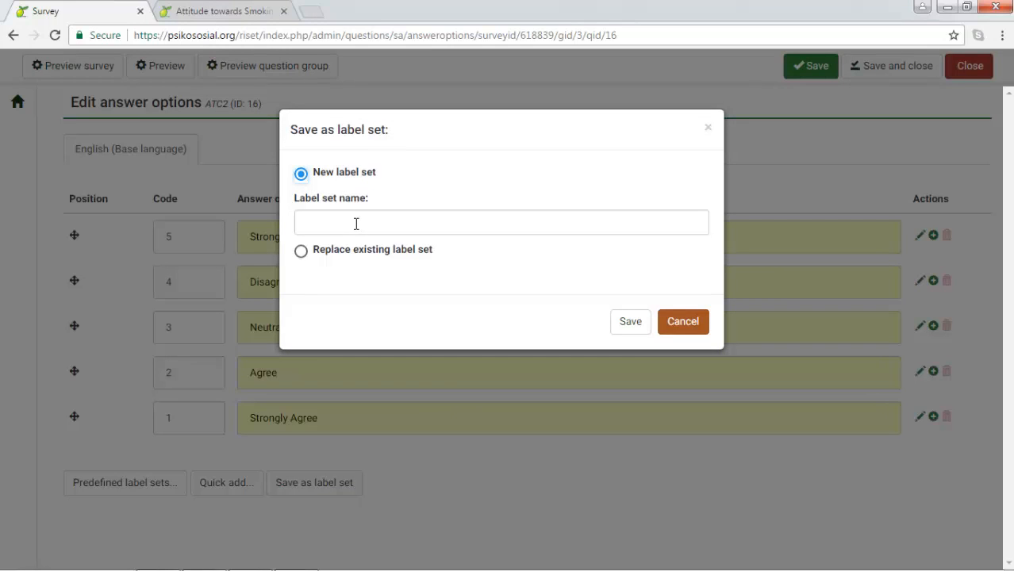
pyautogui.click(355, 224)
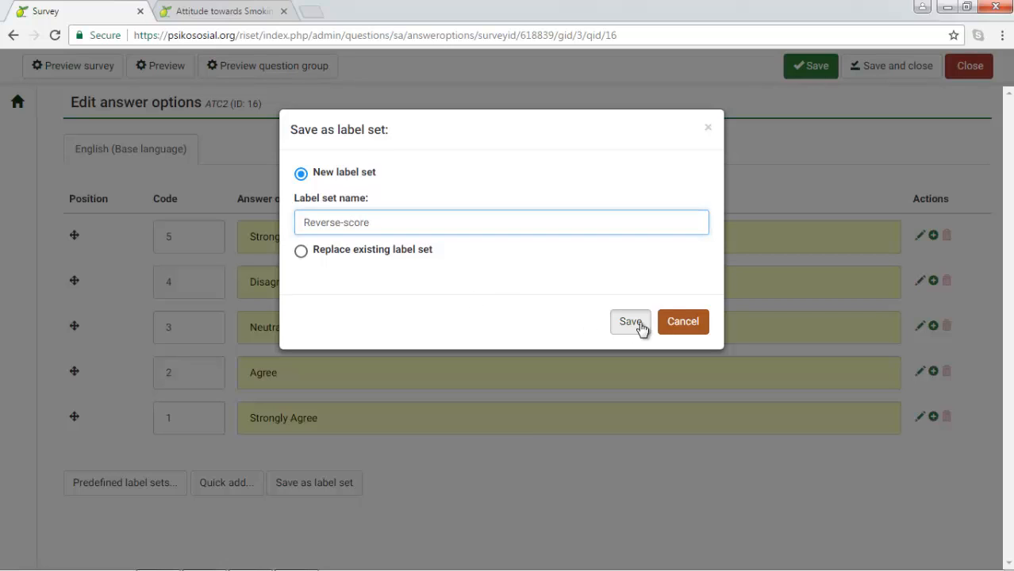
pyautogui.click(631, 323)
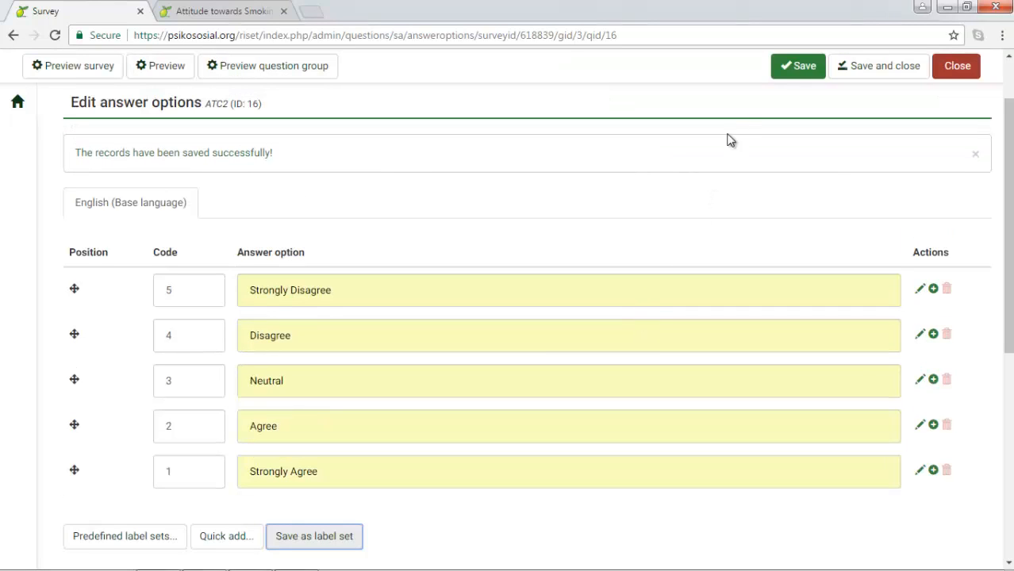
# Step: Save the answer options of ATC2 and return to the question's summary
pyautogui.click(797, 70)
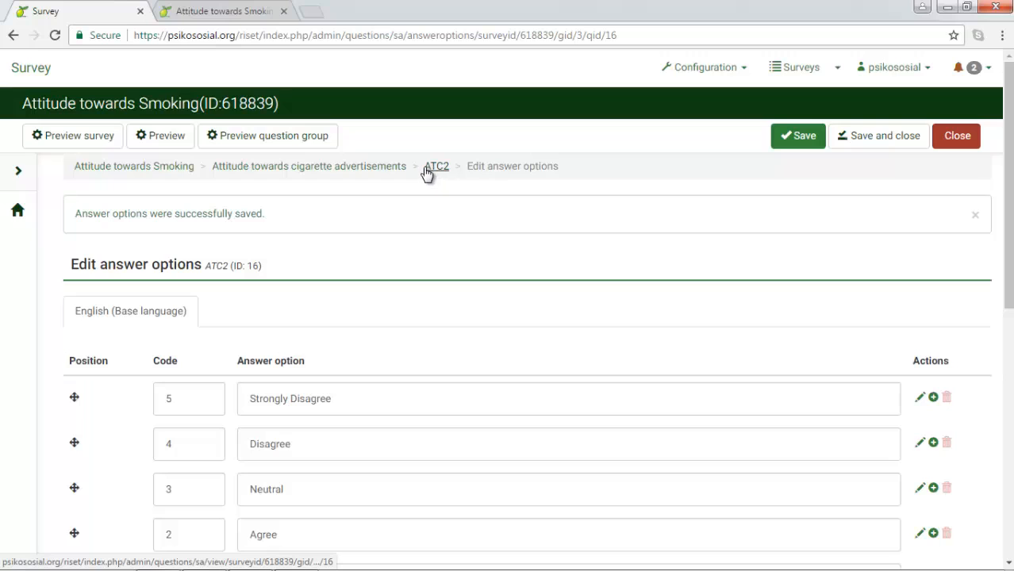
pyautogui.moveTo(421, 168); pyautogui.dragTo(447, 179)
pyautogui.click(444, 177)
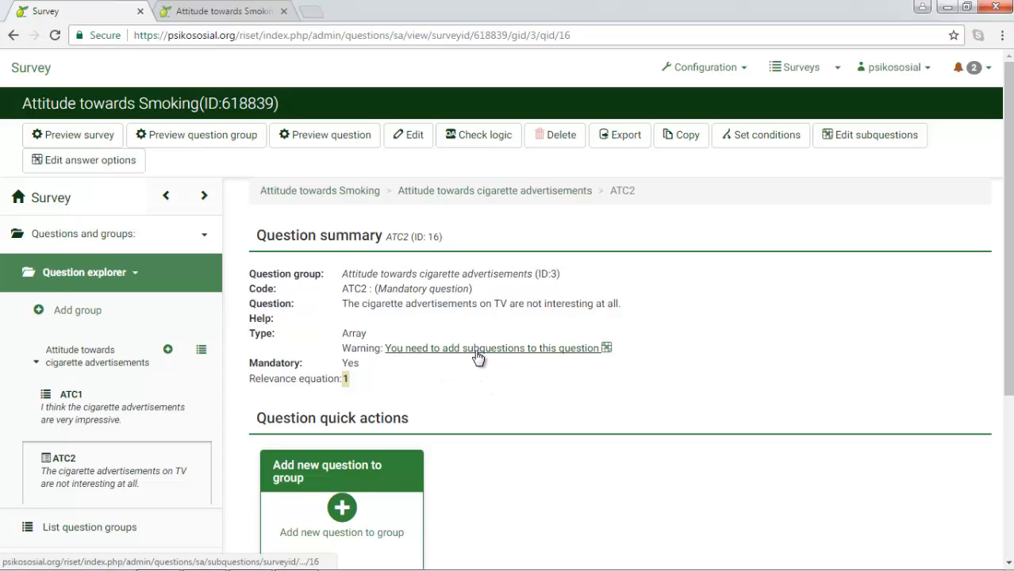
# Step: Save ATC2's subquestion SQ001 with its text left blank and return to the question's summary
pyautogui.click(477, 356)
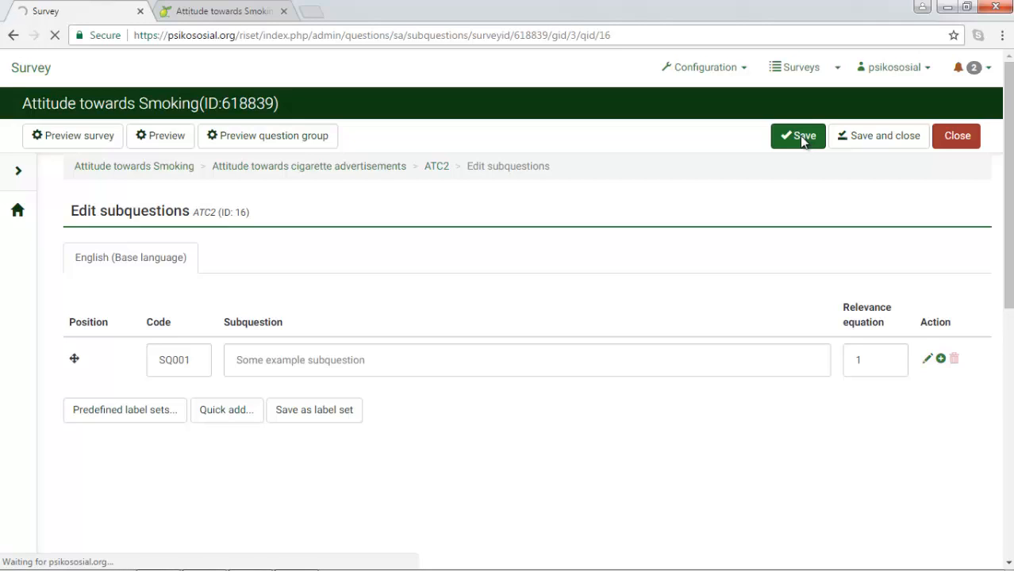
pyautogui.click(798, 146)
pyautogui.moveTo(295, 553)
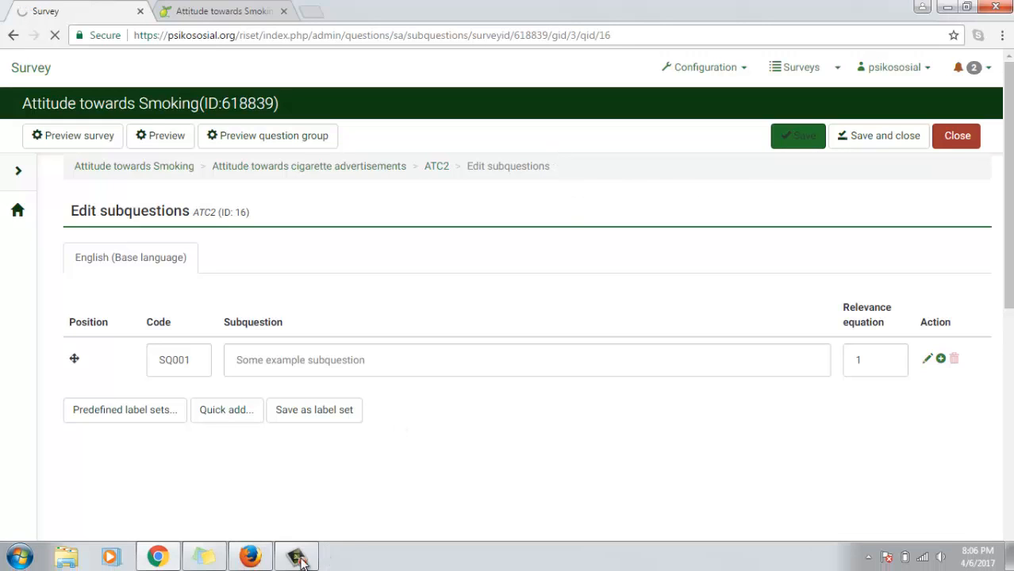
pyautogui.click(251, 557)
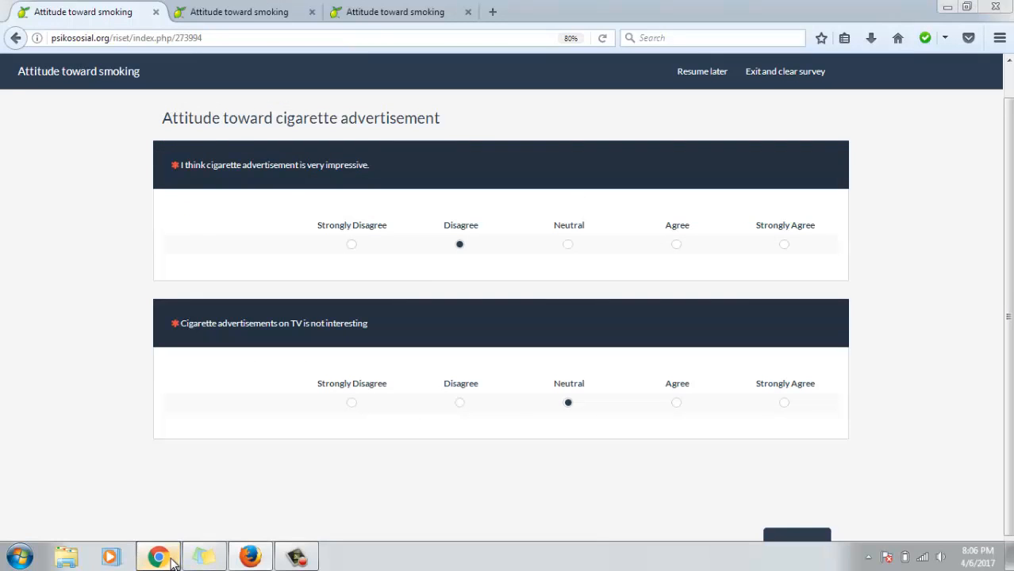
pyautogui.click(175, 560)
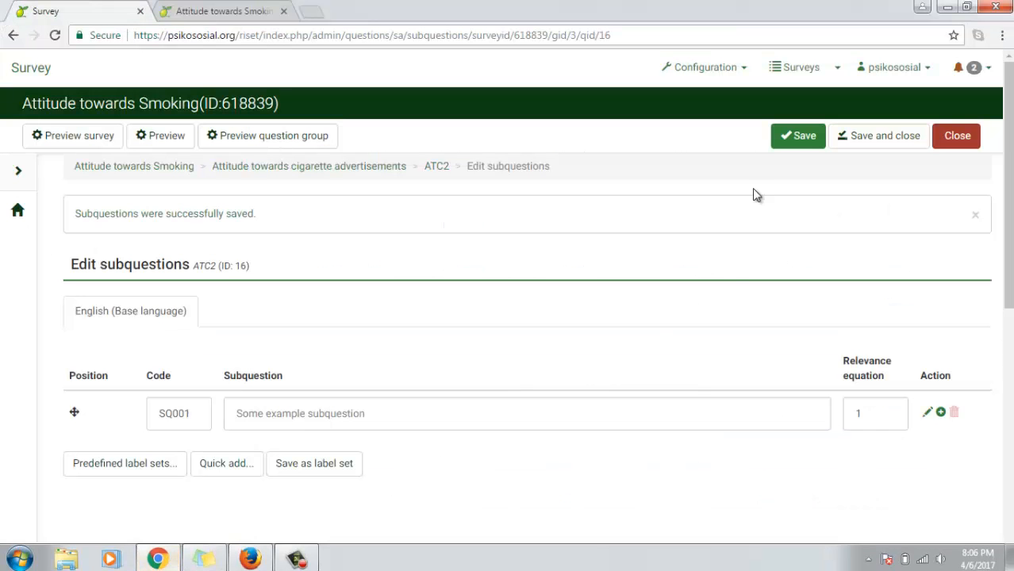
pyautogui.click(798, 138)
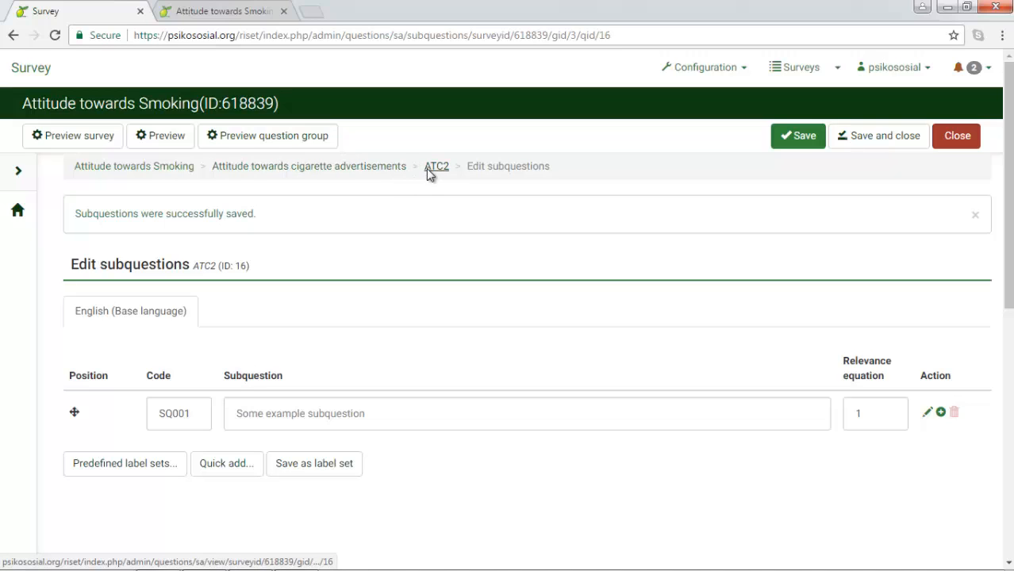
pyautogui.click(431, 173)
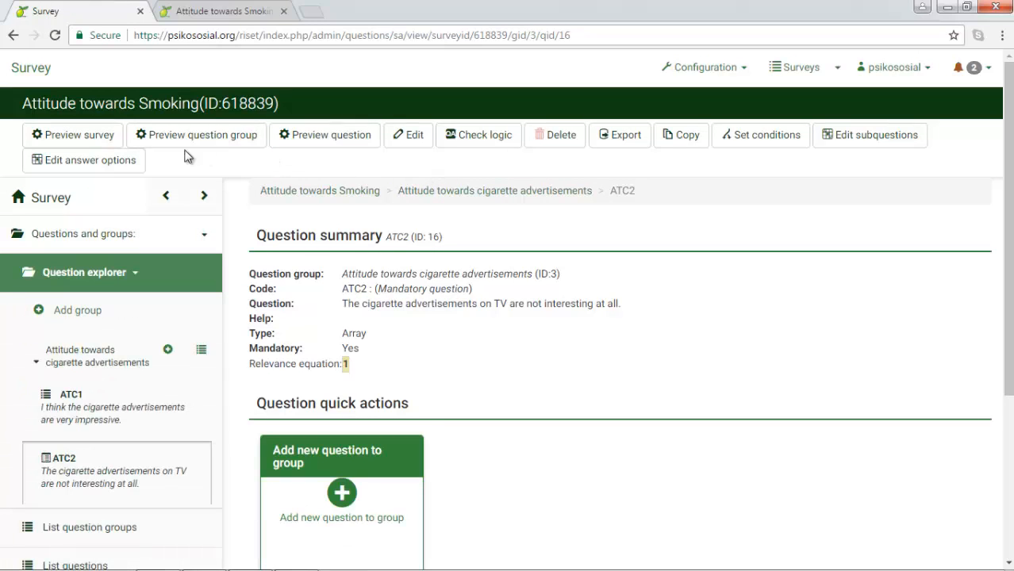
# Step: Open a new preview of the whole survey in a separate browser tab and close the old preview tab
pyautogui.rightClick(110, 141)
pyautogui.click(131, 146)
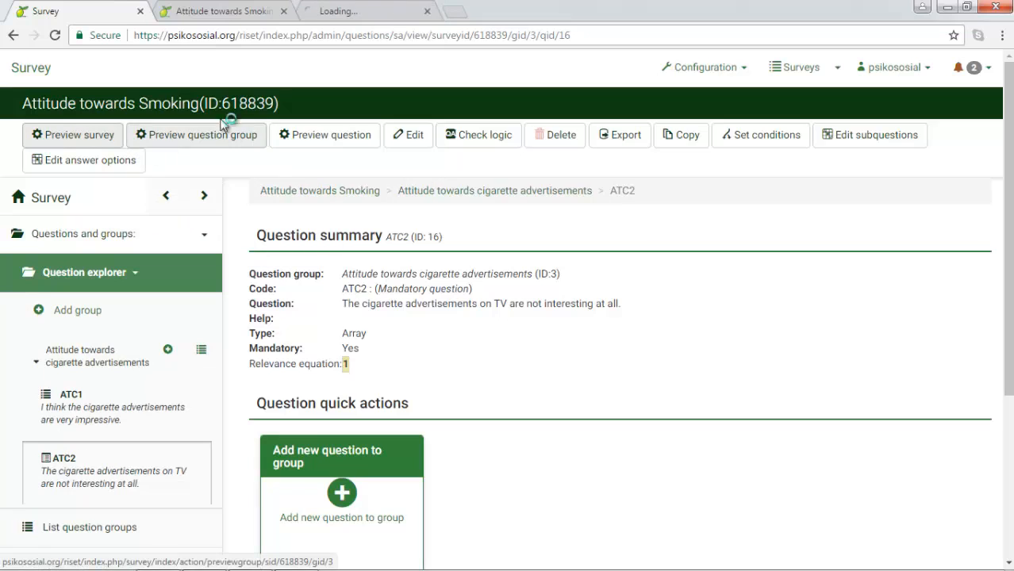
pyautogui.click(277, 14)
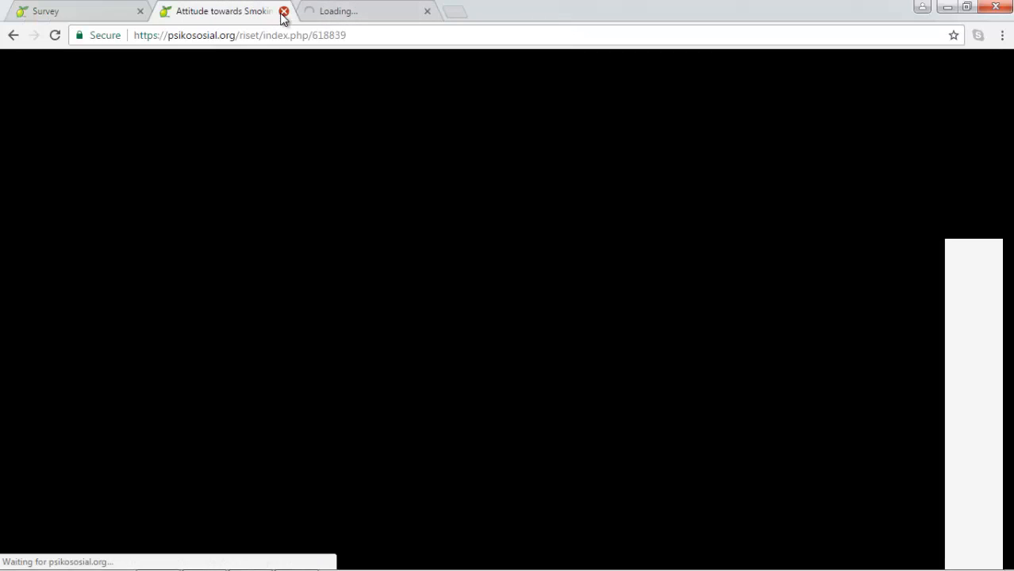
pyautogui.click(284, 12)
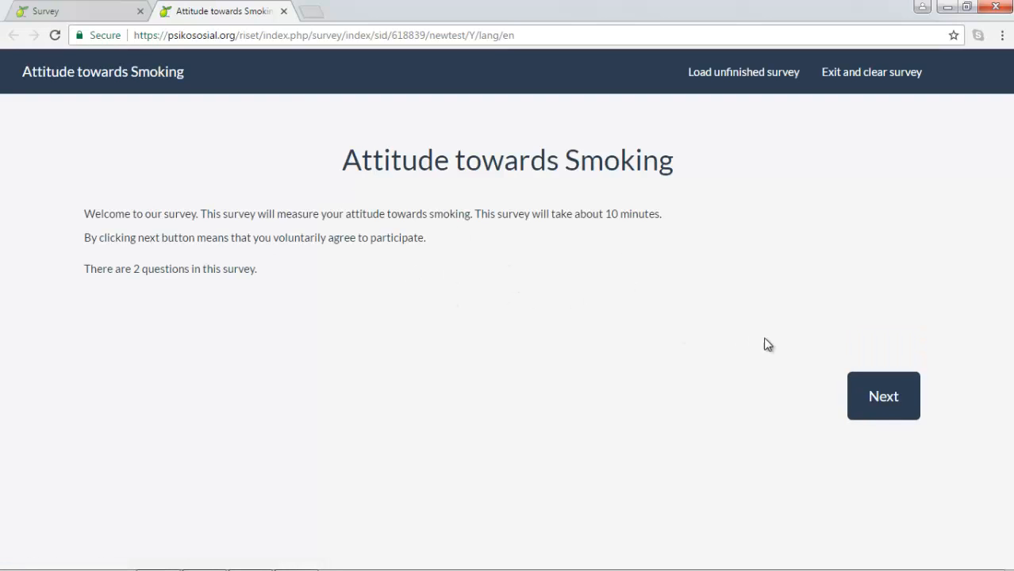
# Step: Proceed past the survey's welcome page and examine both cigarette advertisement questions and their answer scales down to the page's end
pyautogui.click(871, 410)
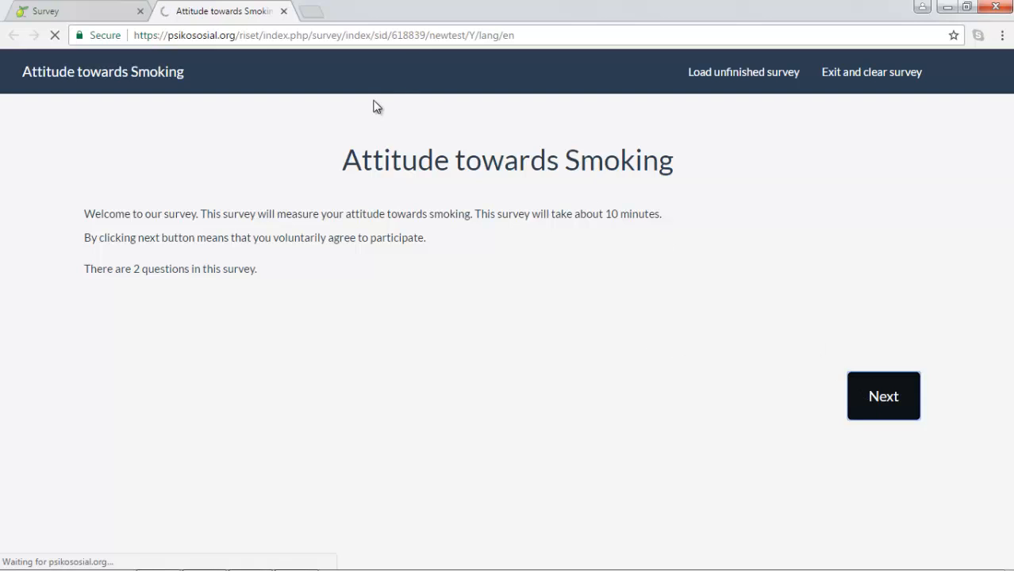
pyautogui.click(398, 37)
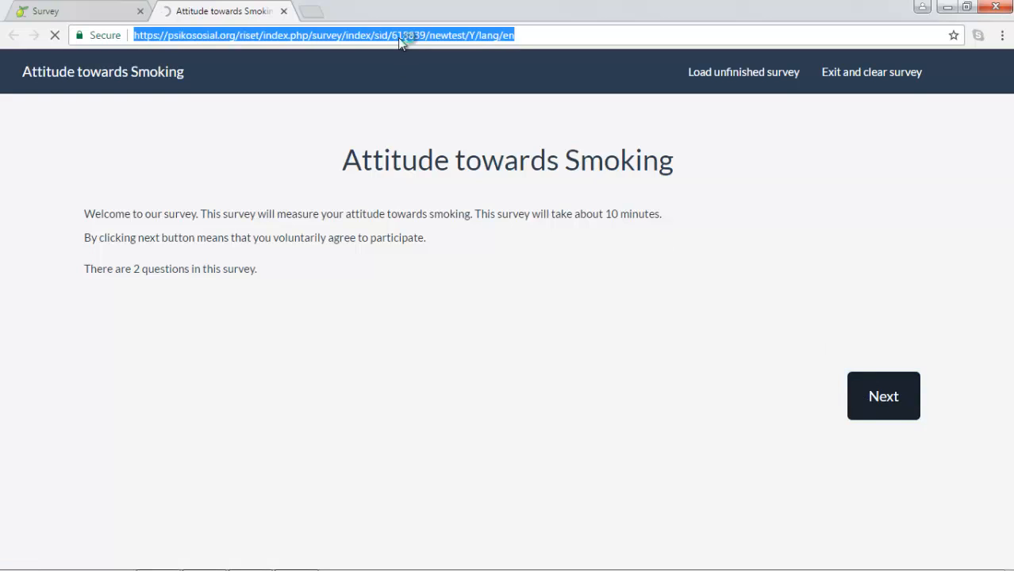
pyautogui.press('Return')
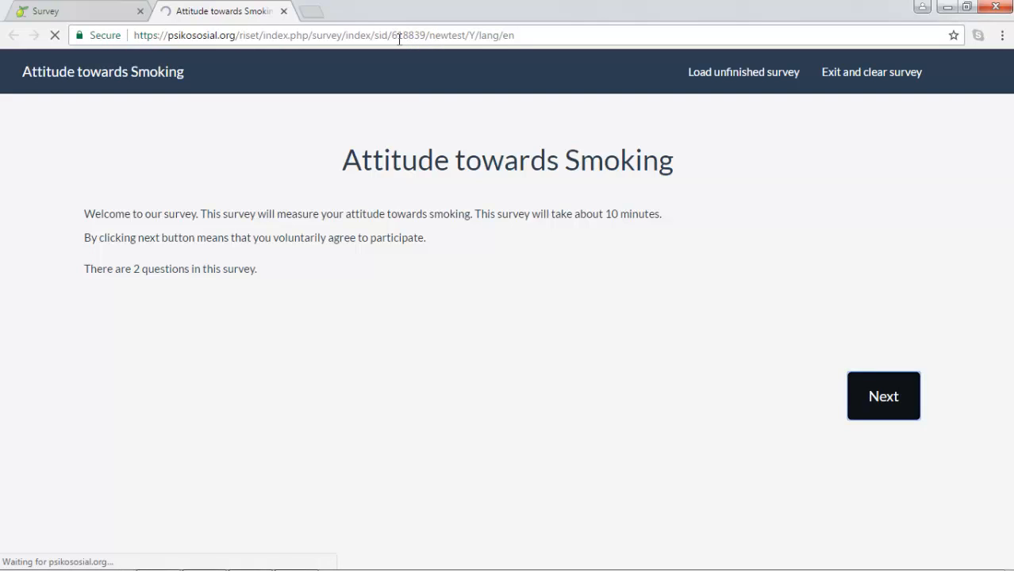
pyautogui.click(883, 396)
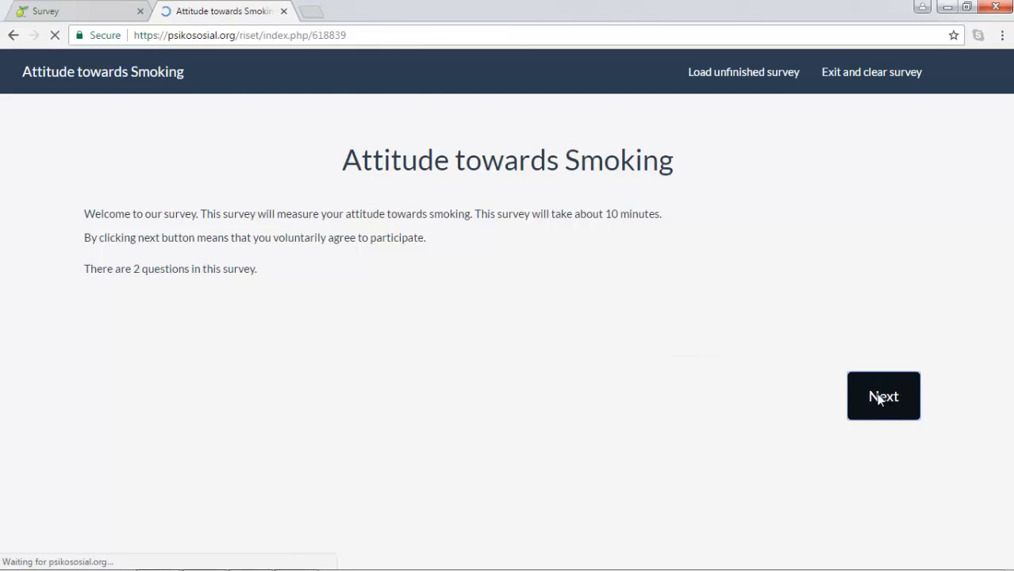
pyautogui.scroll(-2, 686, 372)
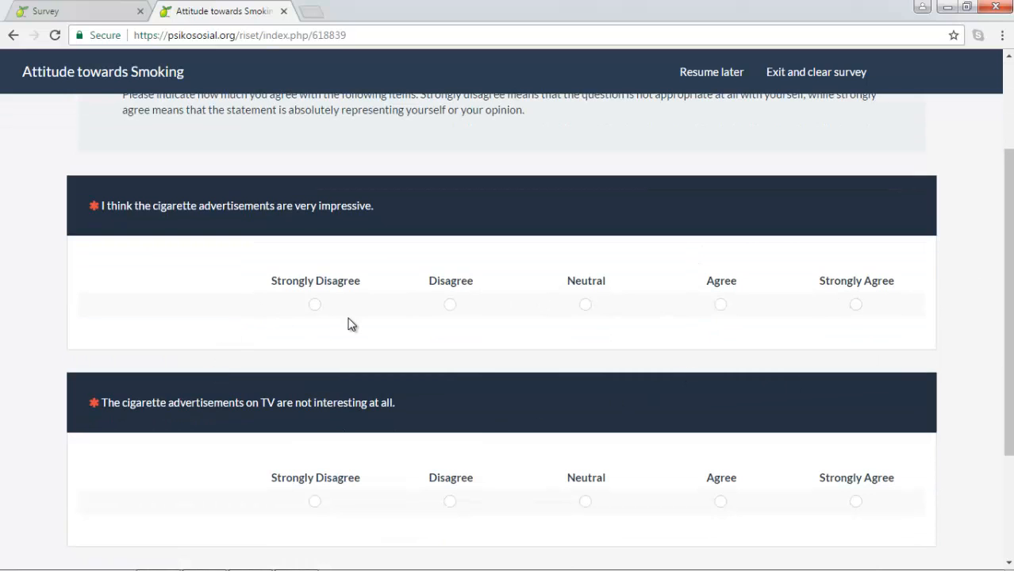
pyautogui.scroll(1, 373, 318)
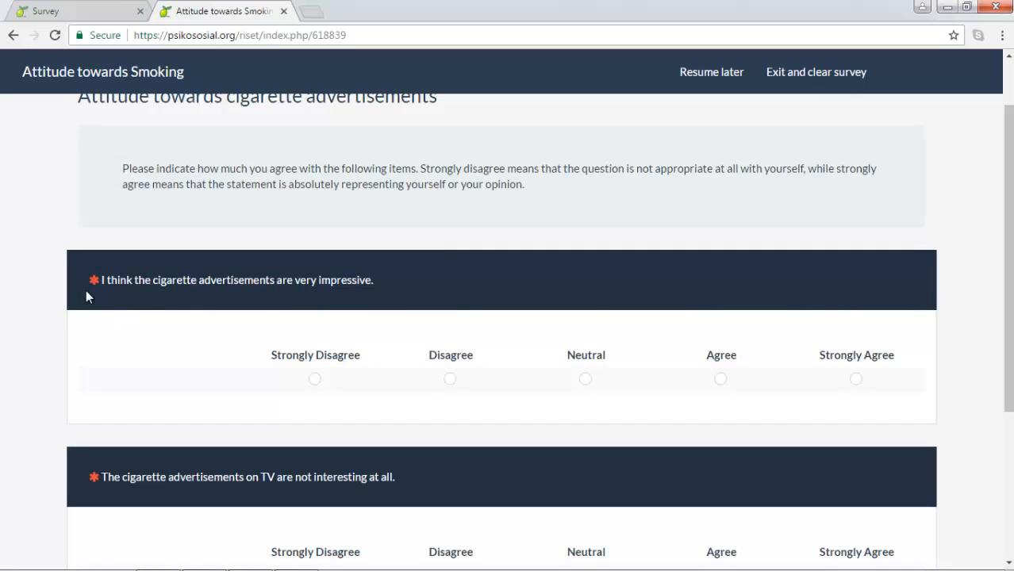
pyautogui.scroll(-1, 357, 332)
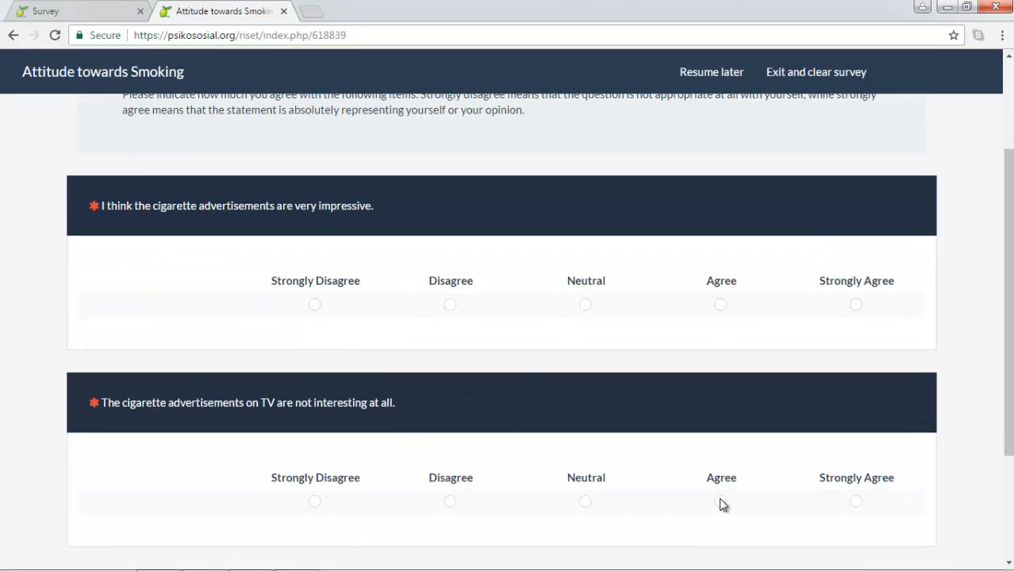
pyautogui.scroll(-1, 721, 503)
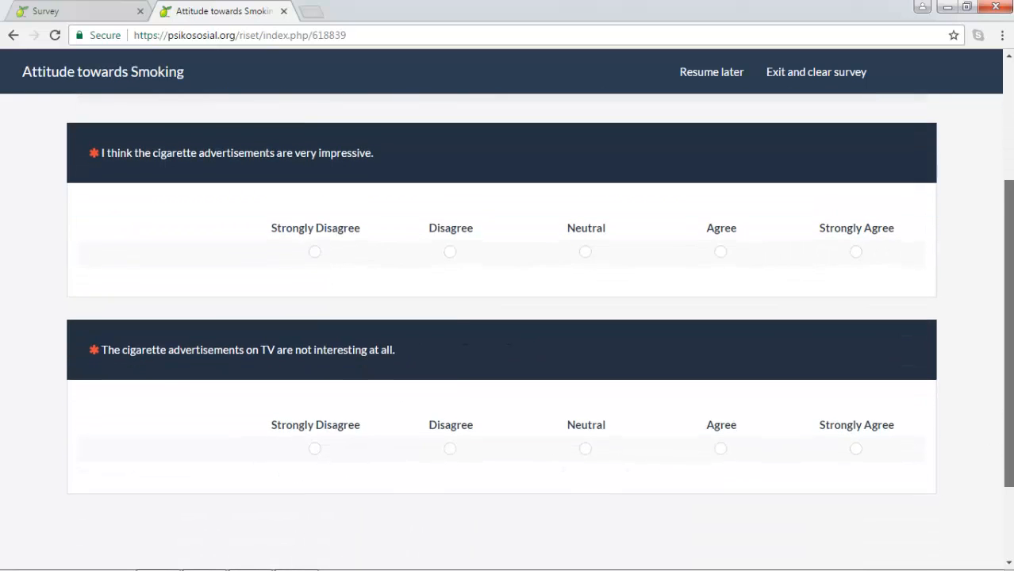
pyautogui.moveTo(1009, 334); pyautogui.dragTo(1009, 402)
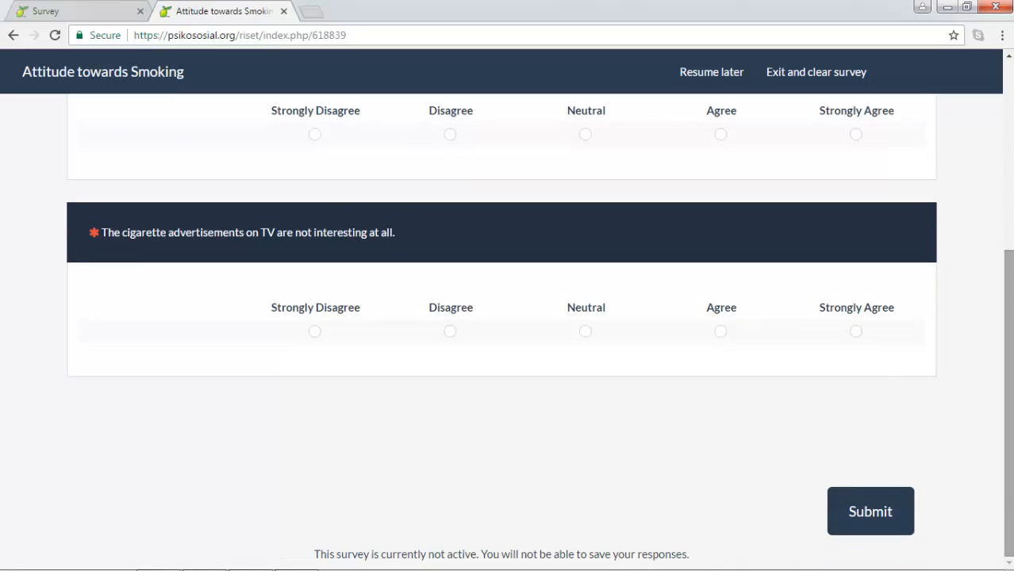